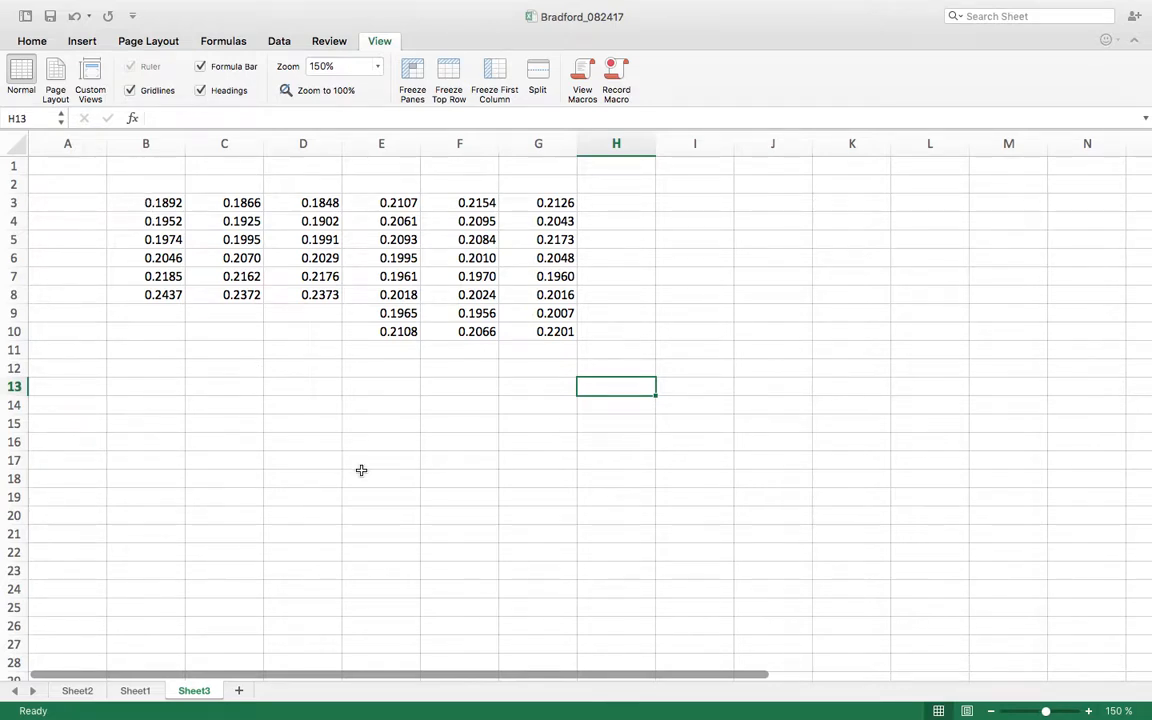
Review the block of readings in B3:G10, including the three replicate values in B3:D3
scroll(361, 470, down, 1)
scroll(361, 470, up, 1)
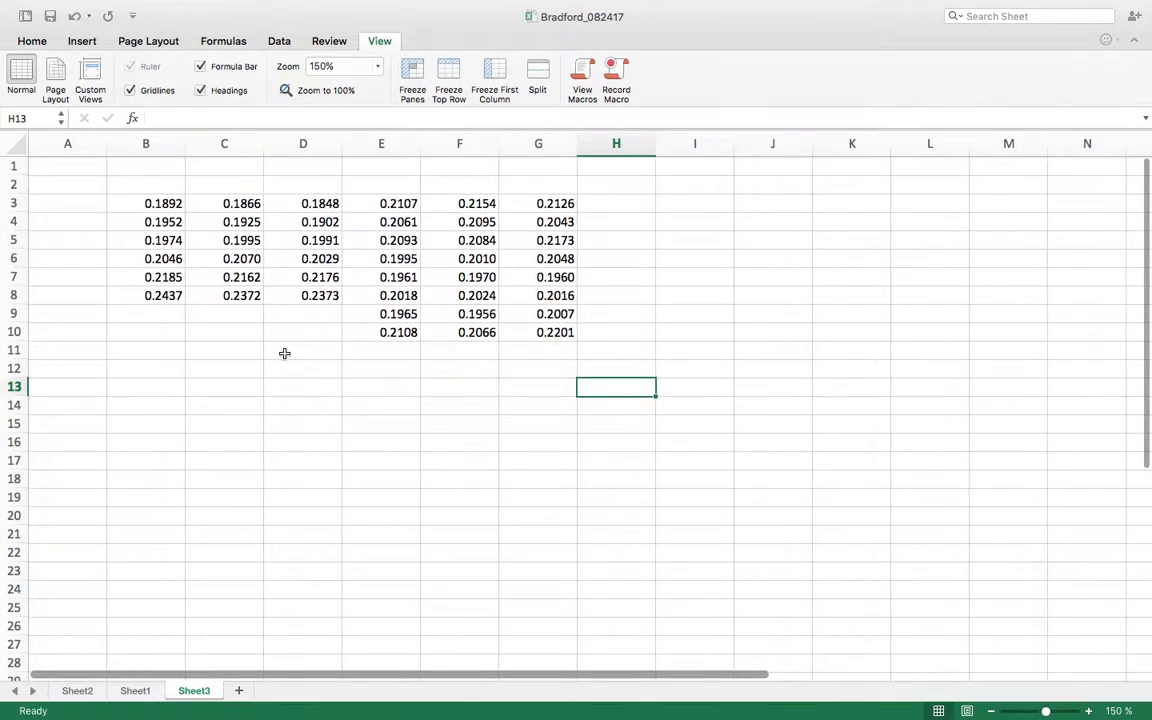
drag(147, 203, 568, 338)
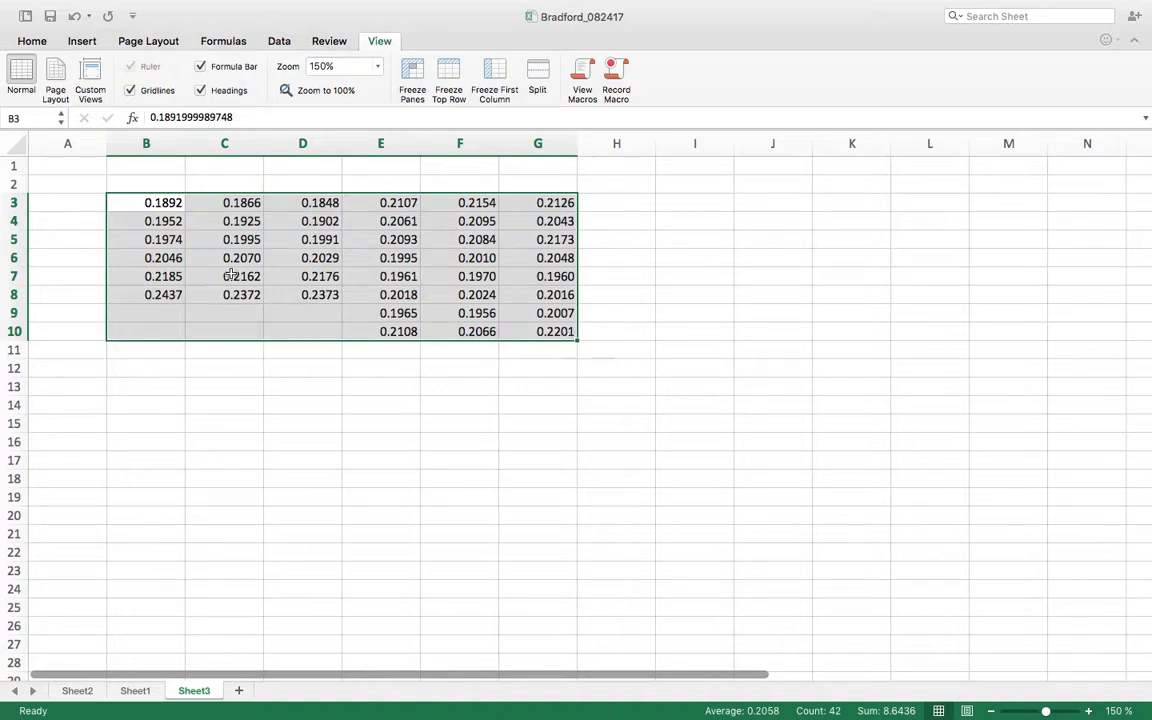
click(163, 201)
key(Right)
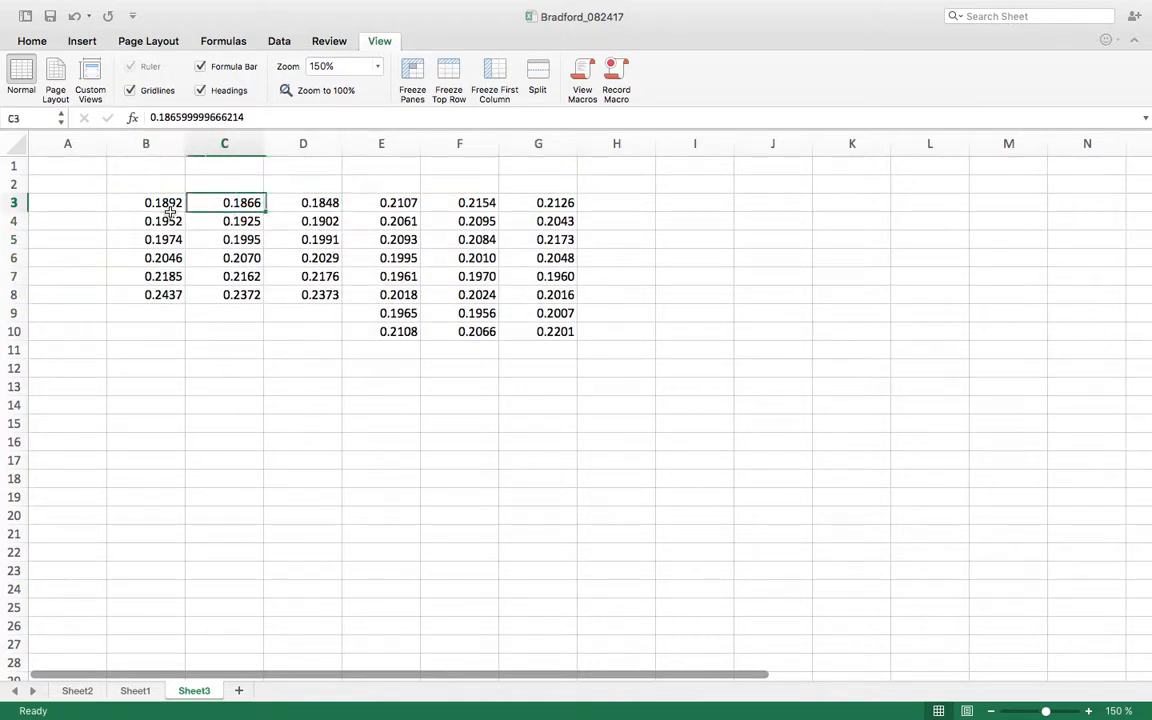
key(Left)
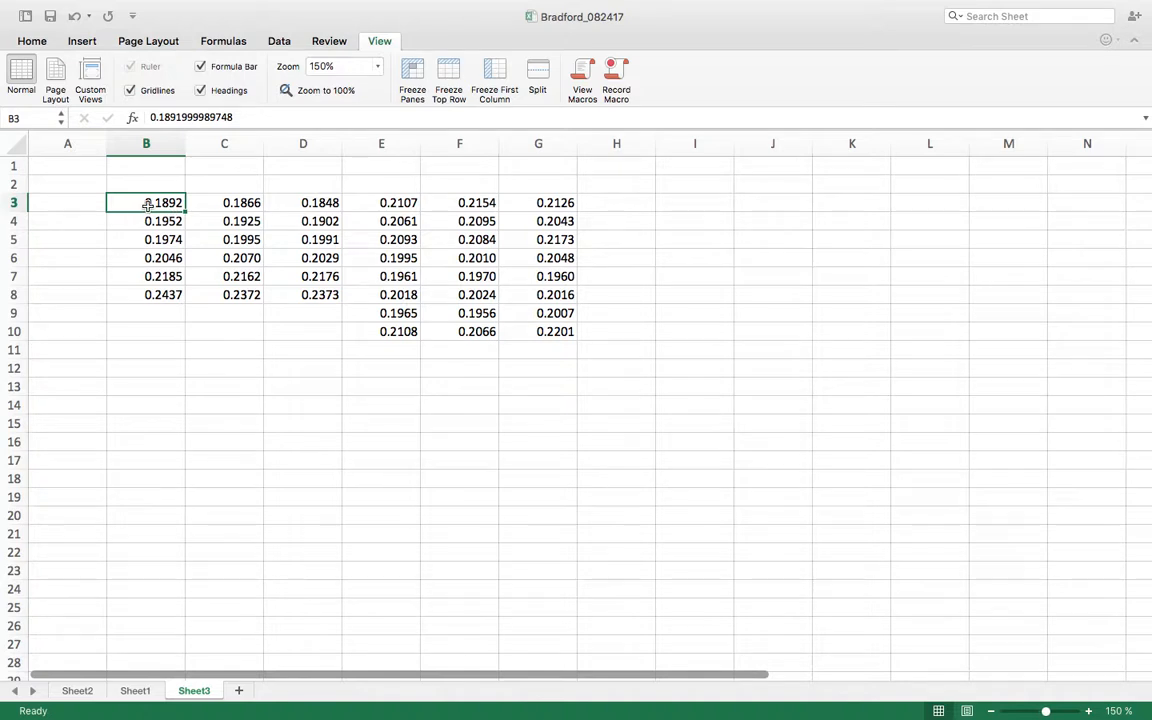
key(Right)
key(Left)
drag(165, 204, 290, 203)
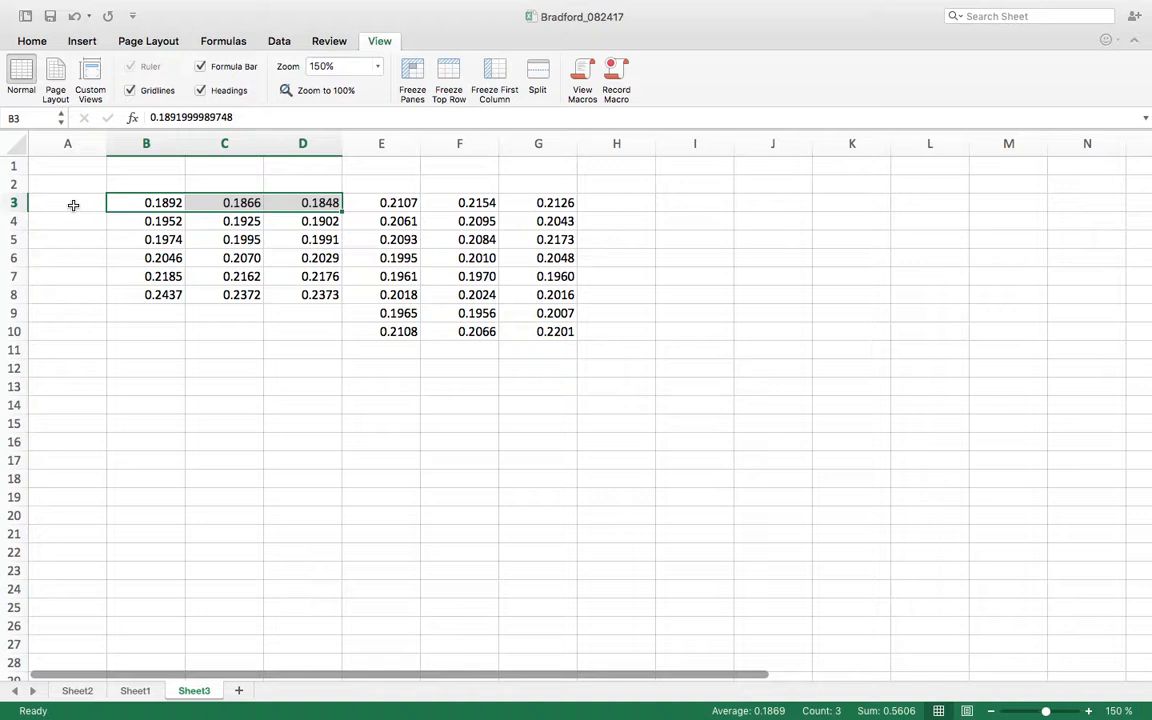
click(73, 205)
Copy the readings in B3:D8 and paste them in a new block starting at cell B14
drag(149, 198, 295, 288)
key(super+c)
scroll(264, 376, down, 3)
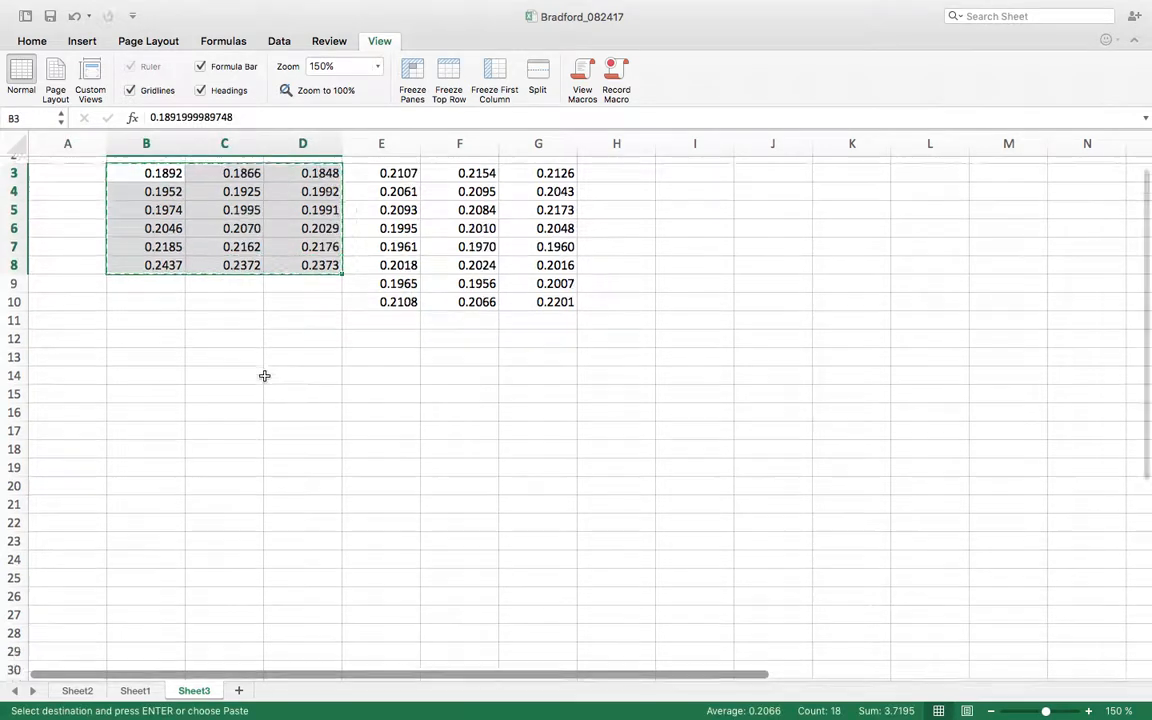
scroll(264, 376, up, 3)
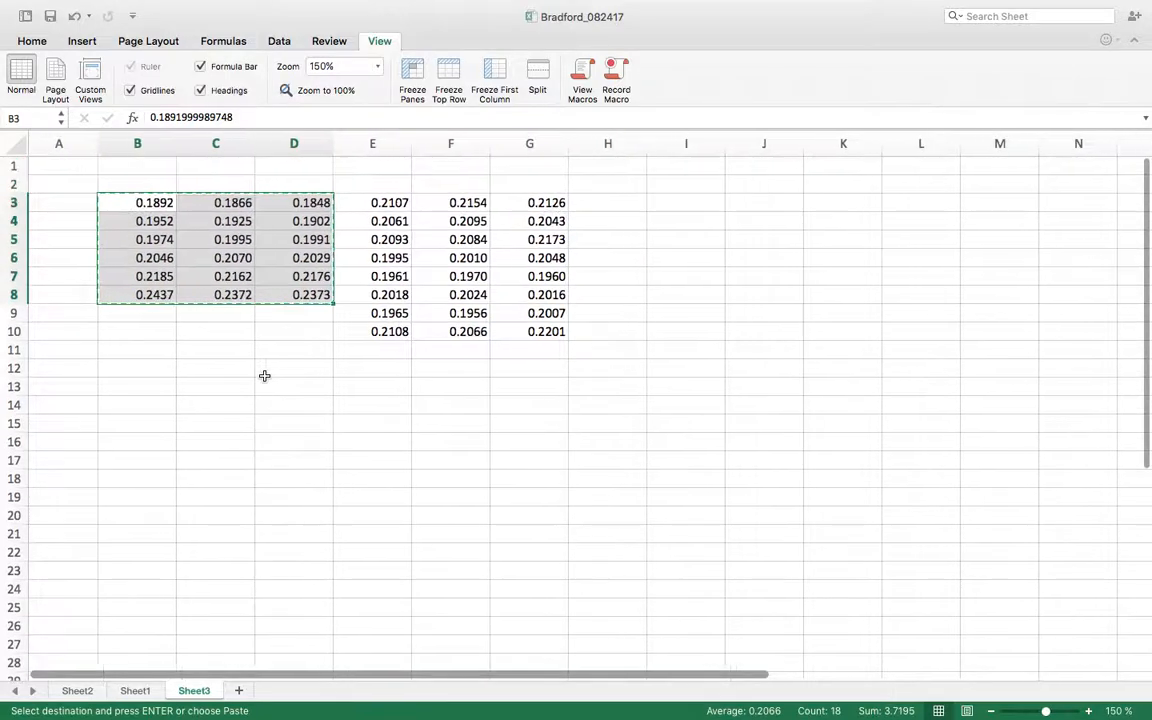
scroll(267, 383, down, 3)
click(148, 340)
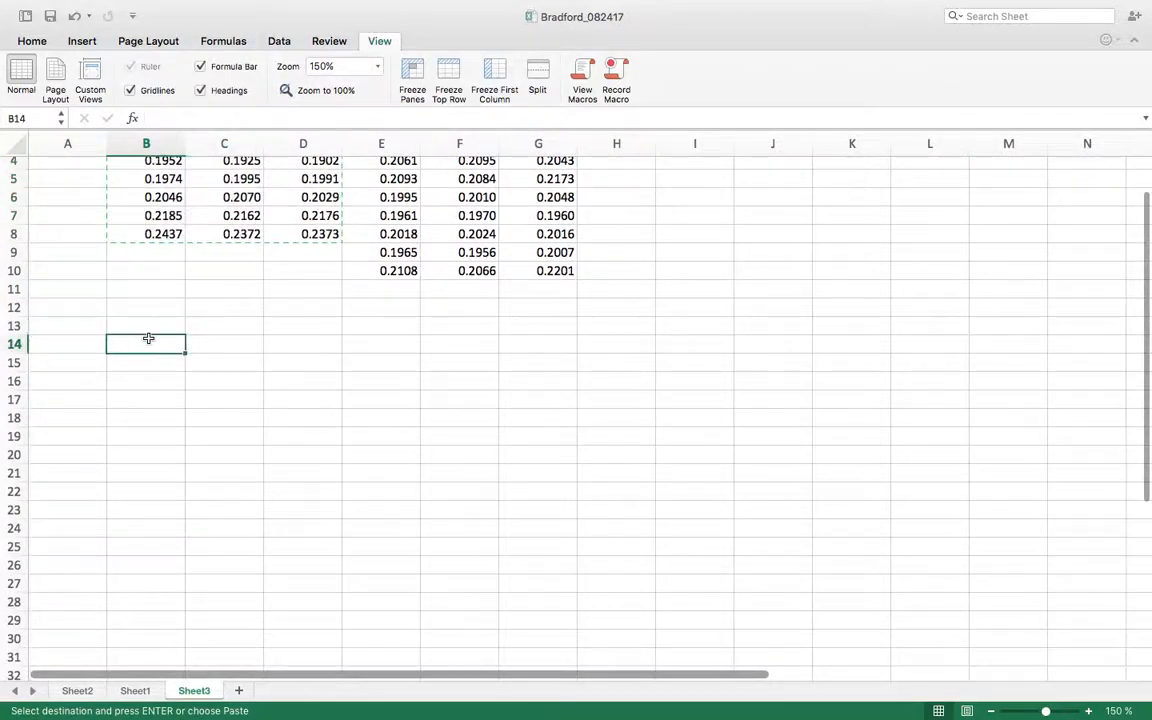
key(super+v)
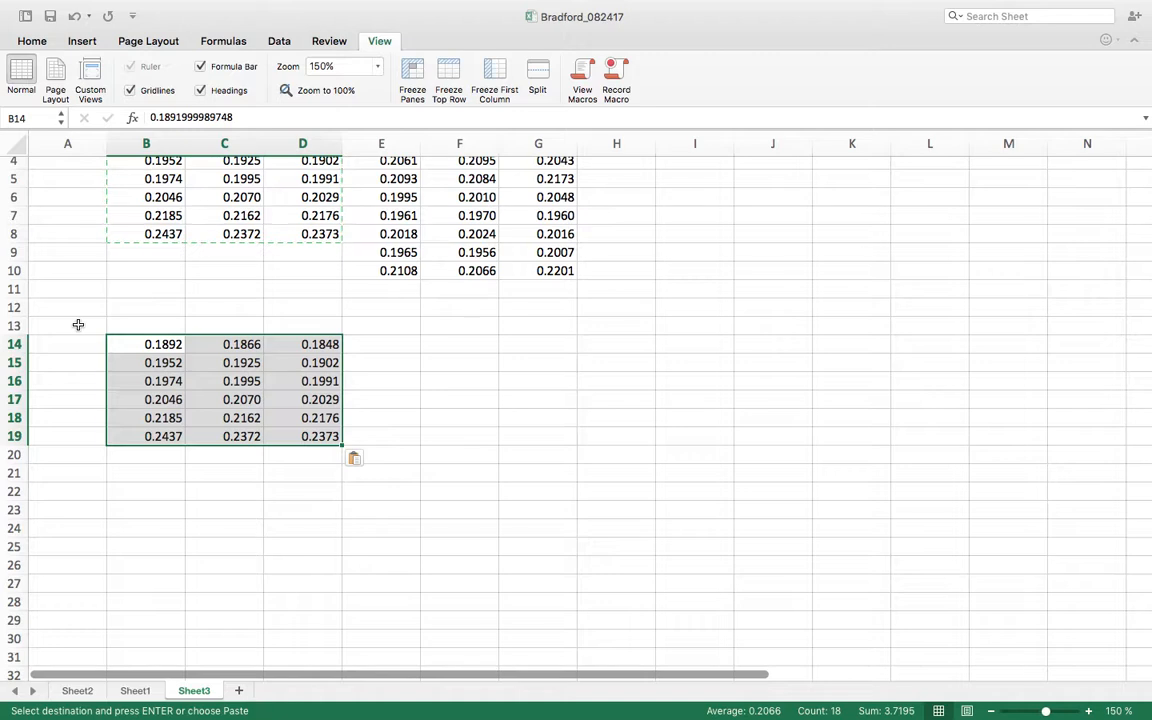
Enter the header "Concentration" in cell A13
click(60, 320)
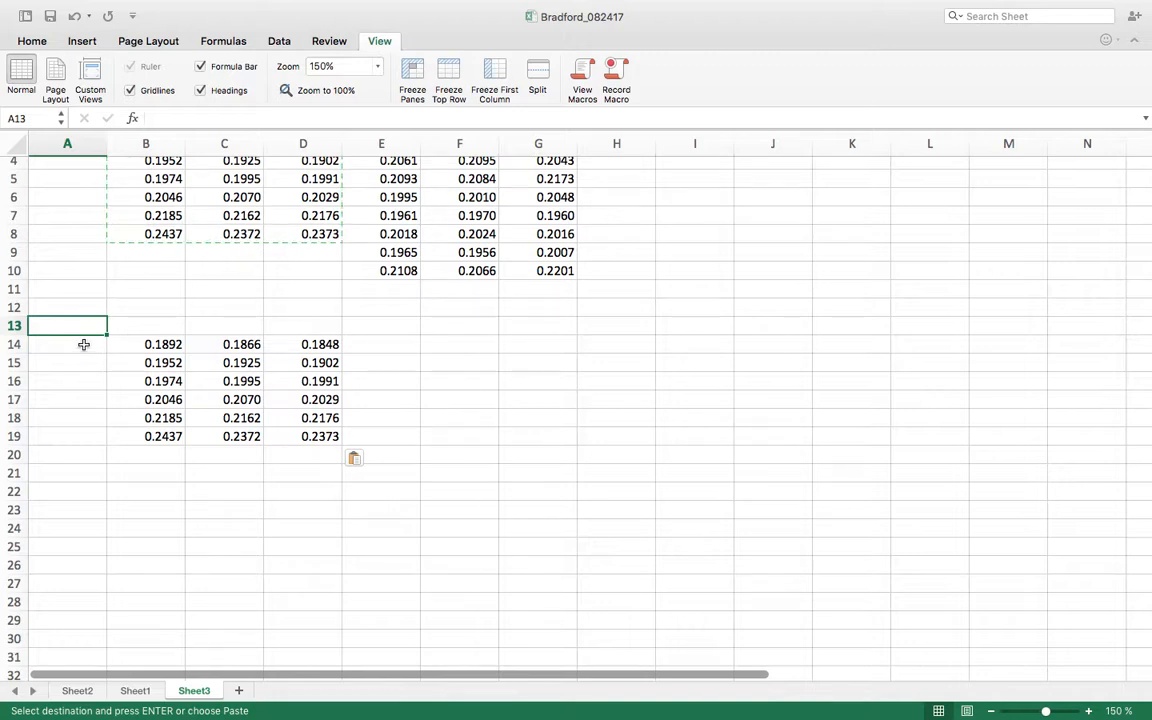
text(Concentration)
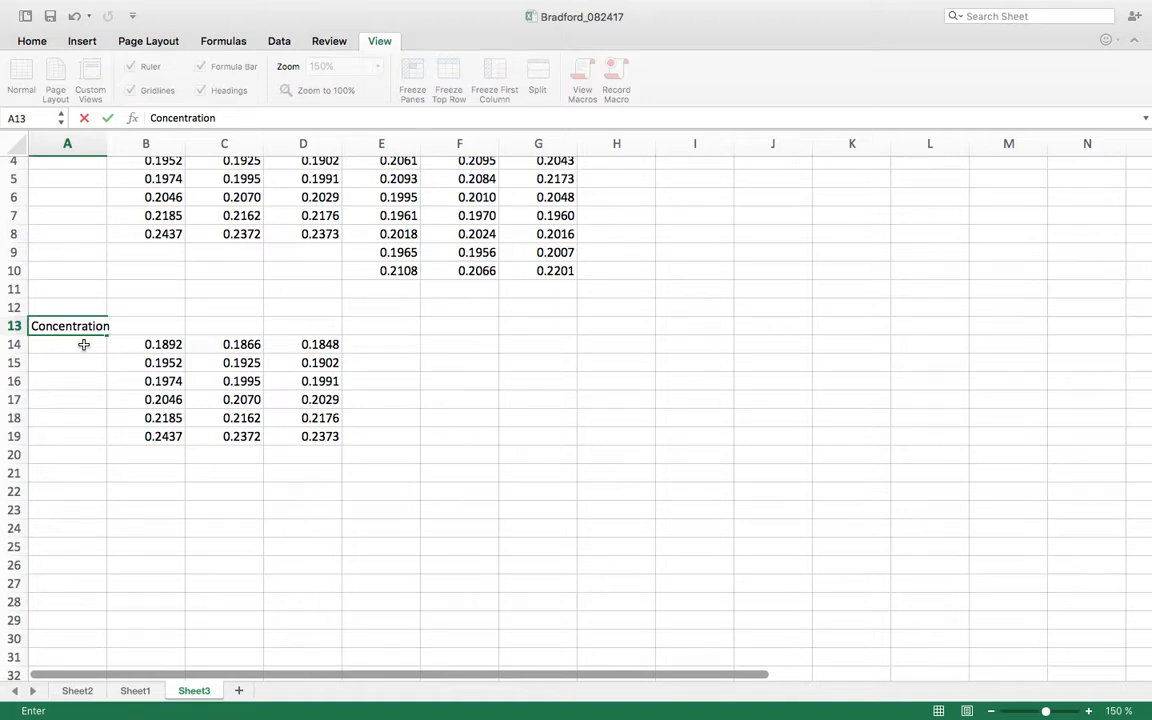
key(Return)
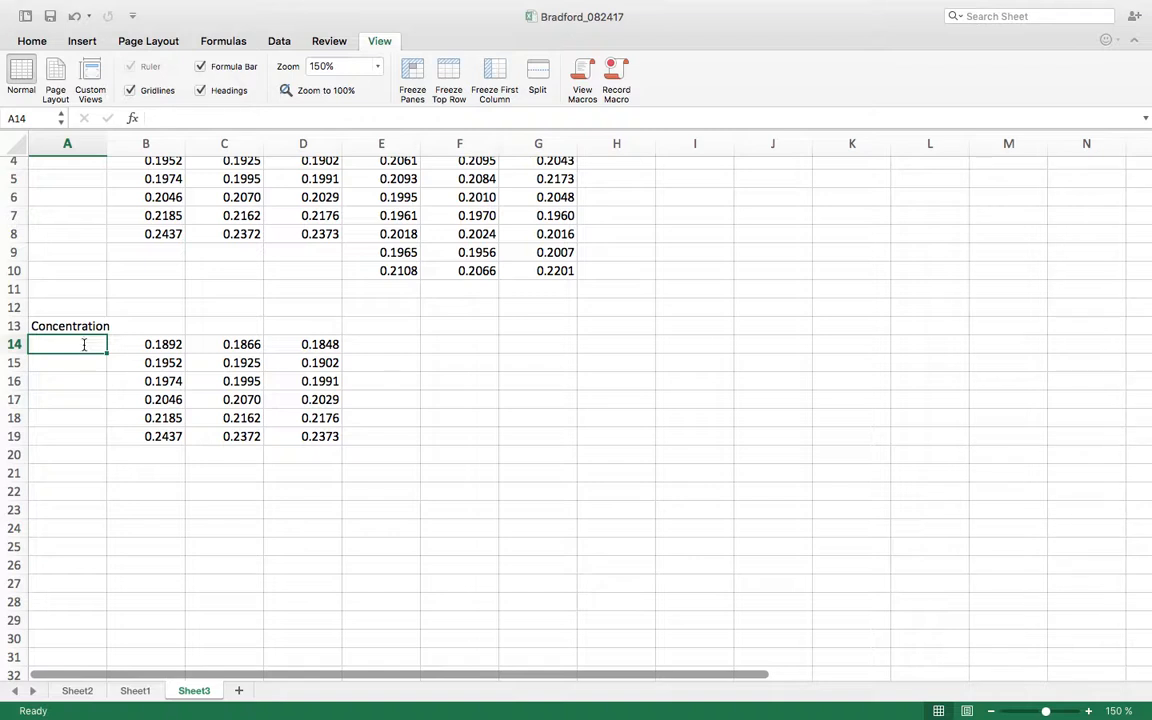
Enter the concentrations 1, 2, 3, 4, 6 and 8 down cells A14 to A19
text(1)
key(Return)
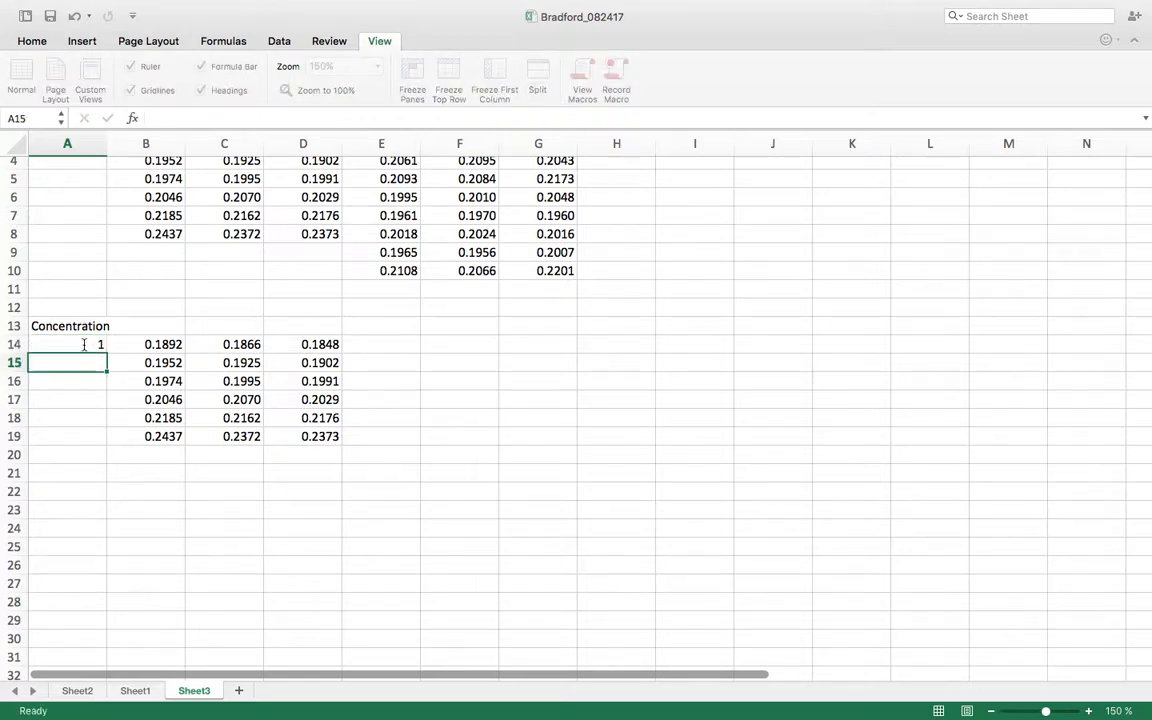
text(2)
key(Return)
text(3)
key(Return)
text(4)
key(Return)
text(6)
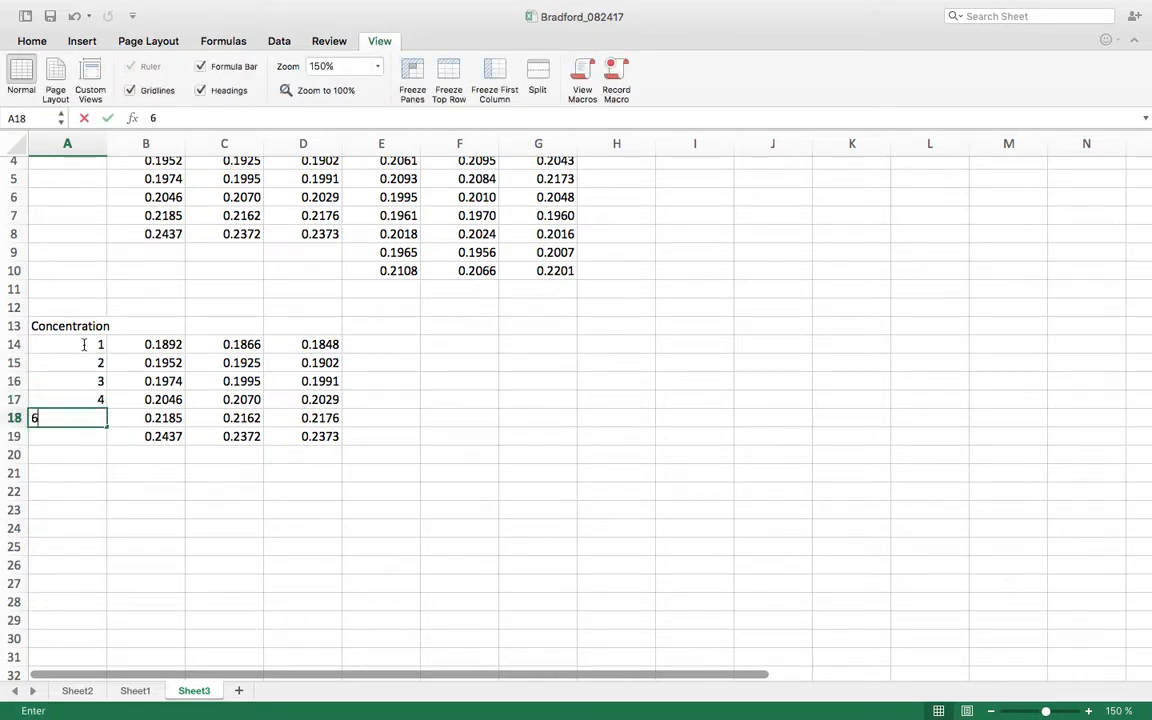
key(Return)
text(8)
click(194, 487)
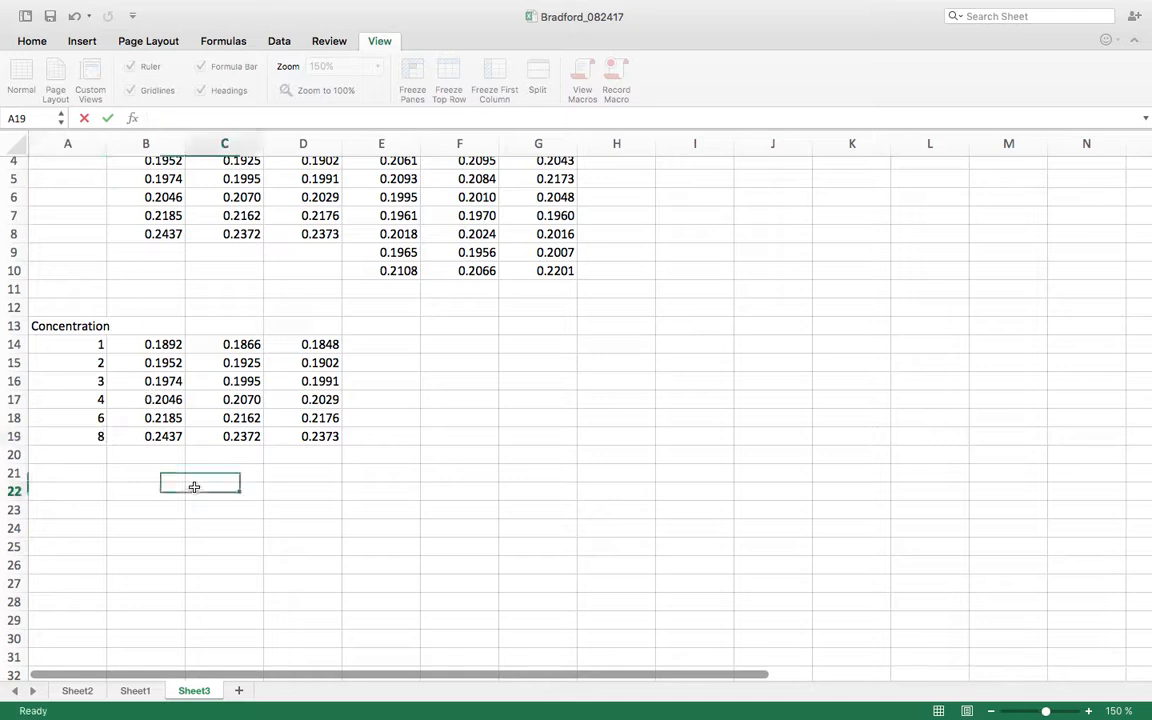
click(67, 433)
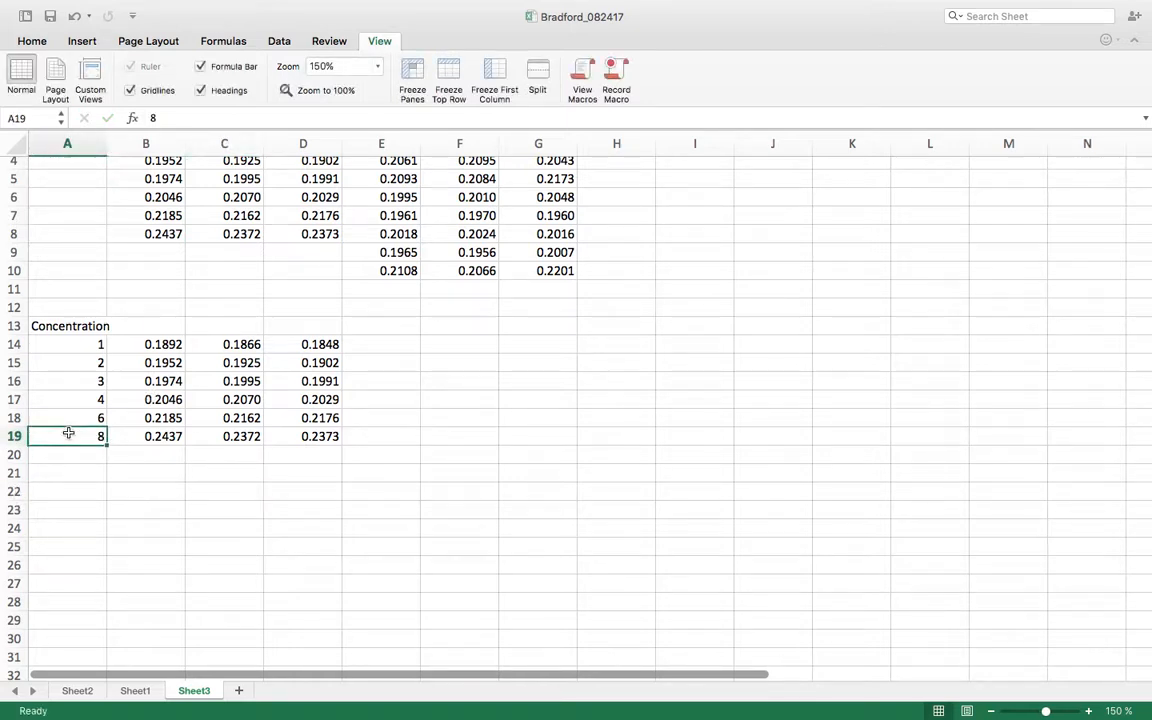
click(84, 343)
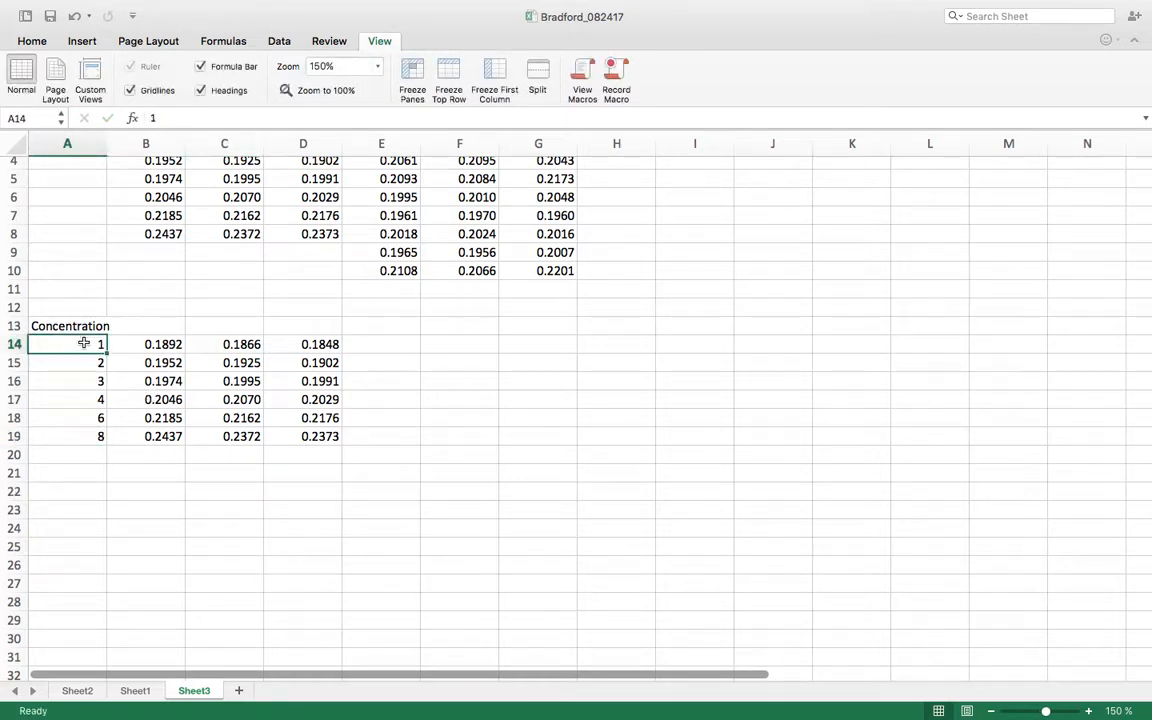
click(90, 440)
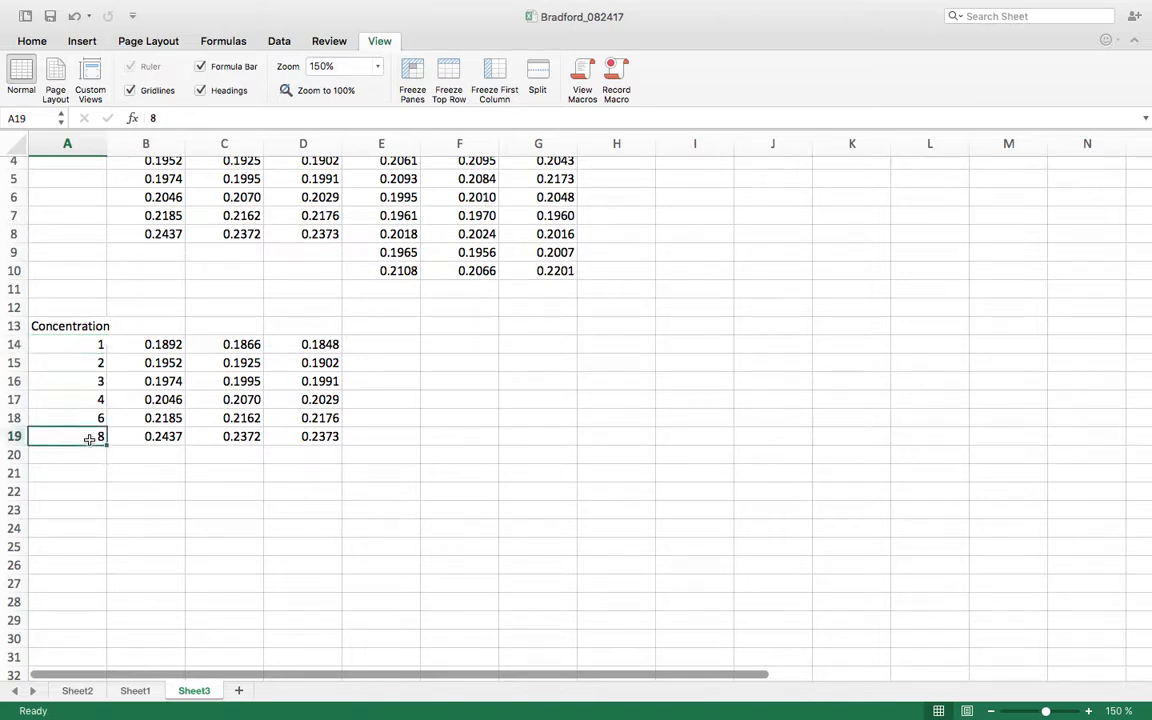
click(85, 347)
drag(85, 347, 75, 437)
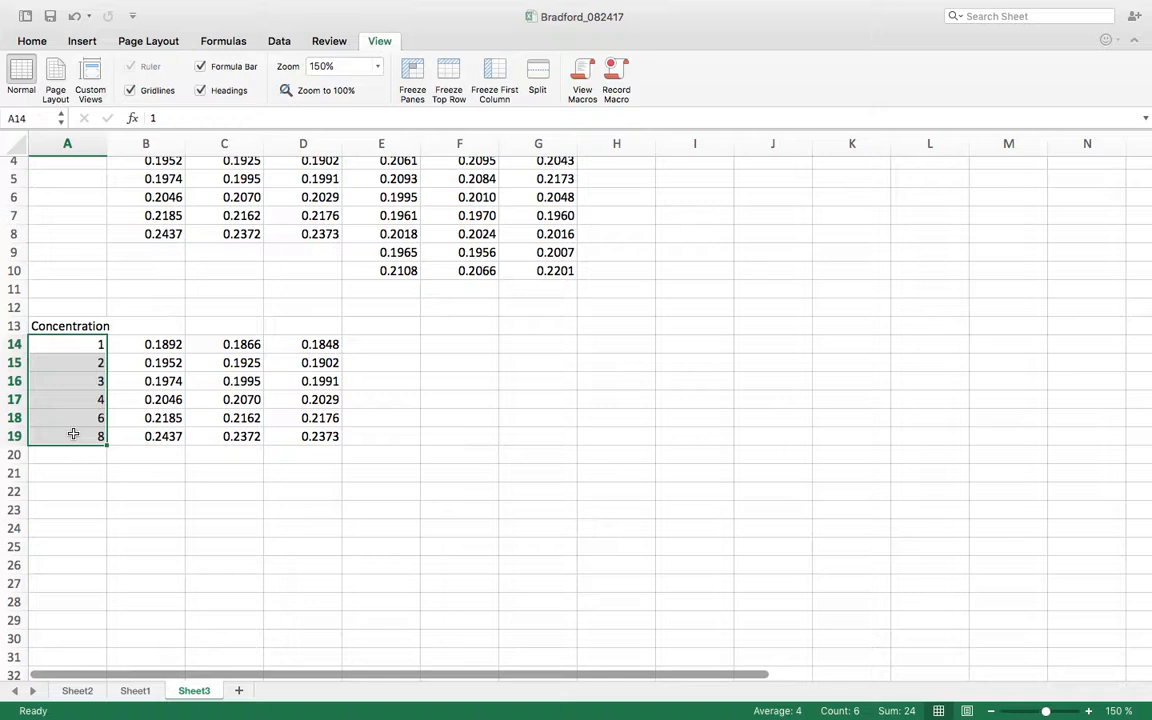
Widen column A to 10.00 (65 pixels) so the Concentration header fits
drag(107, 143, 115, 143)
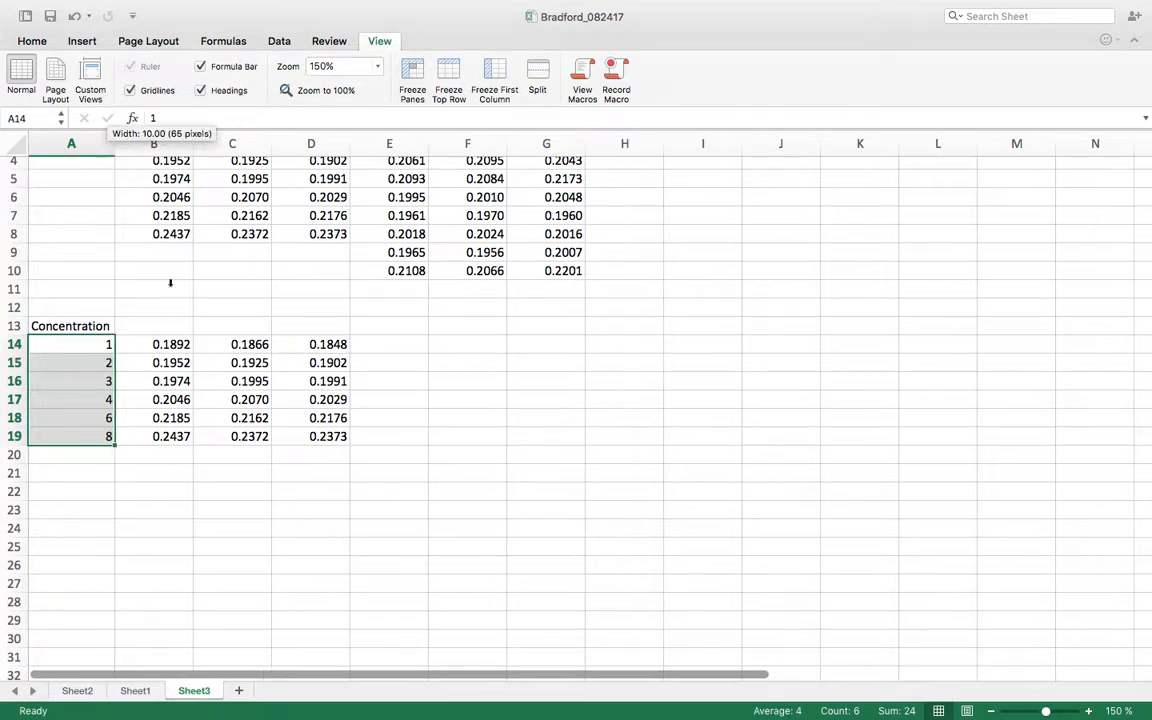
click(213, 471)
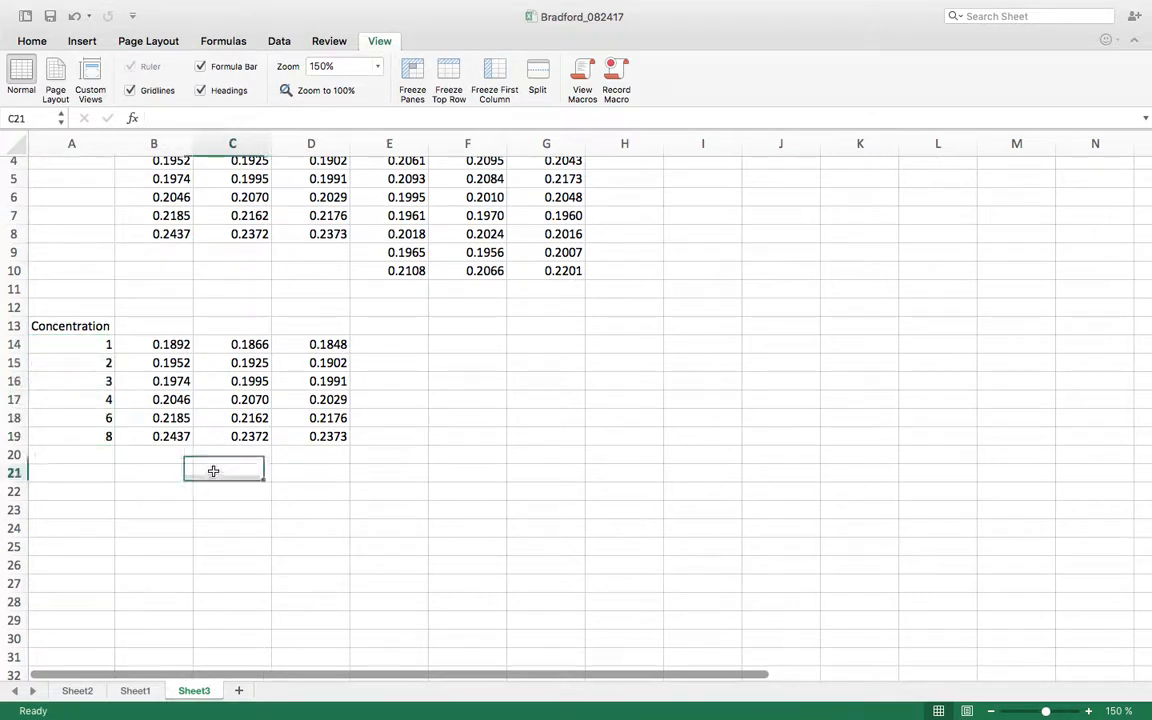
Add the header "AVG" in E13 and calculate the average of B14:D14 in E14
click(393, 328)
text(AVG)
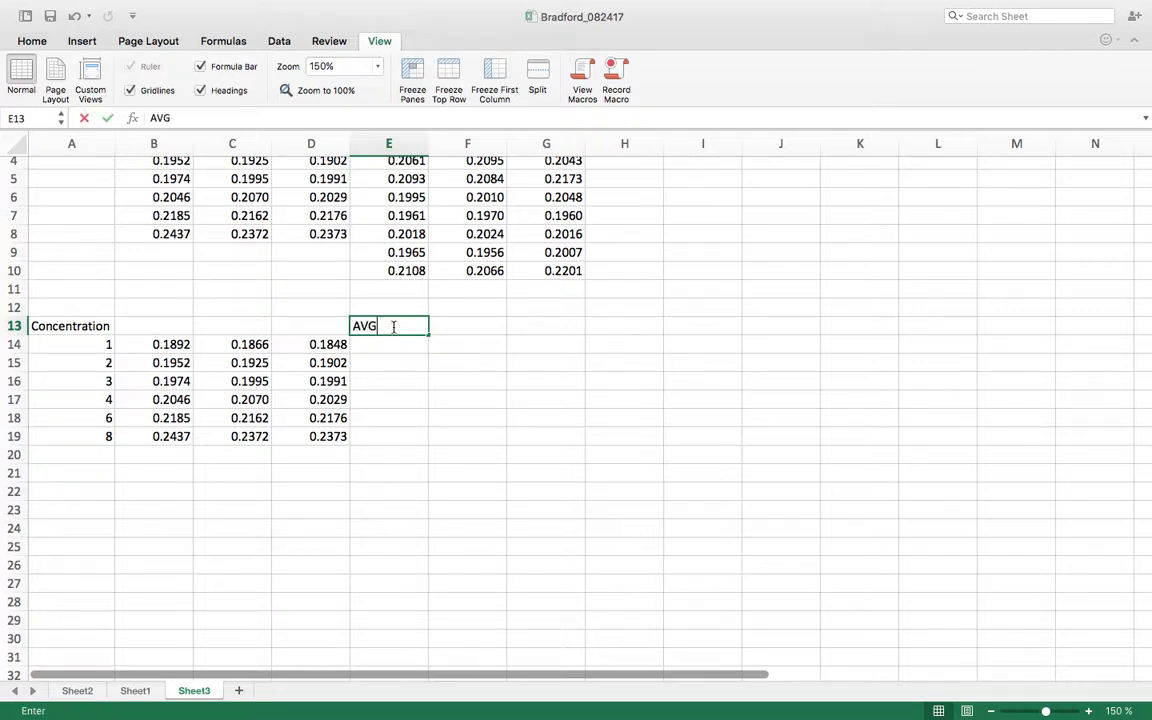
key(Return)
text(=aver)
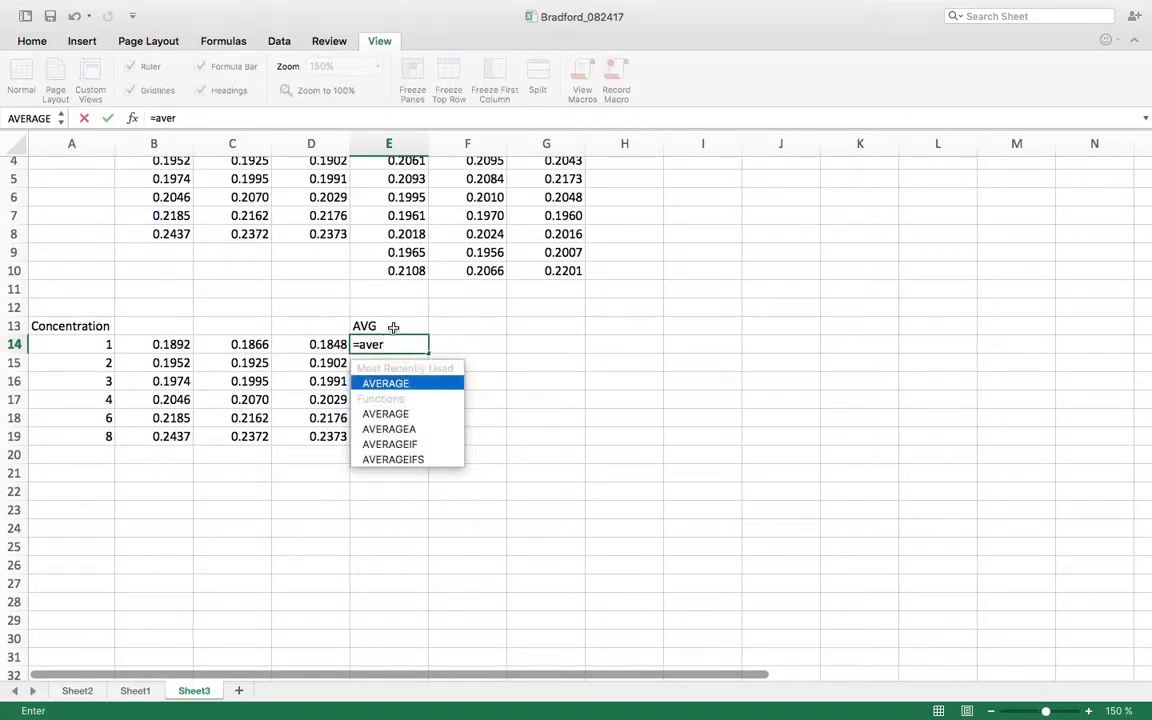
double_click(385, 384)
drag(167, 343, 311, 344)
key(Return)
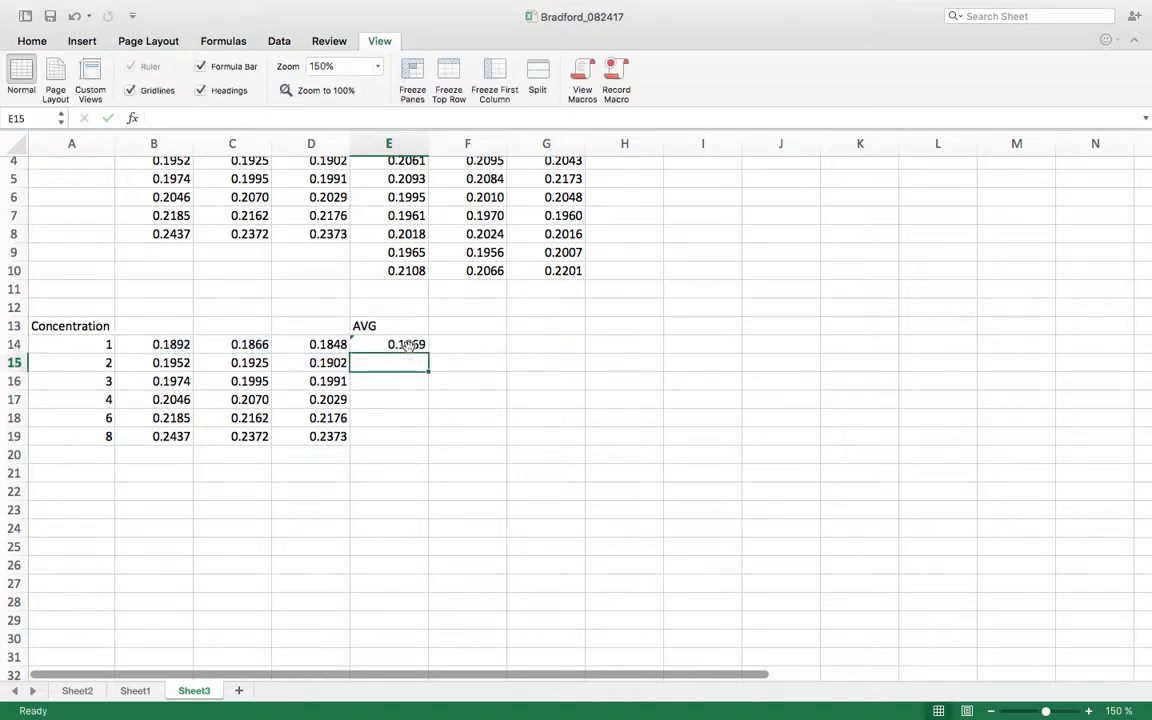
Label B13 "Replicate 1" and fill the series across to D13 for Replicate 2 and Replicate 3
click(165, 323)
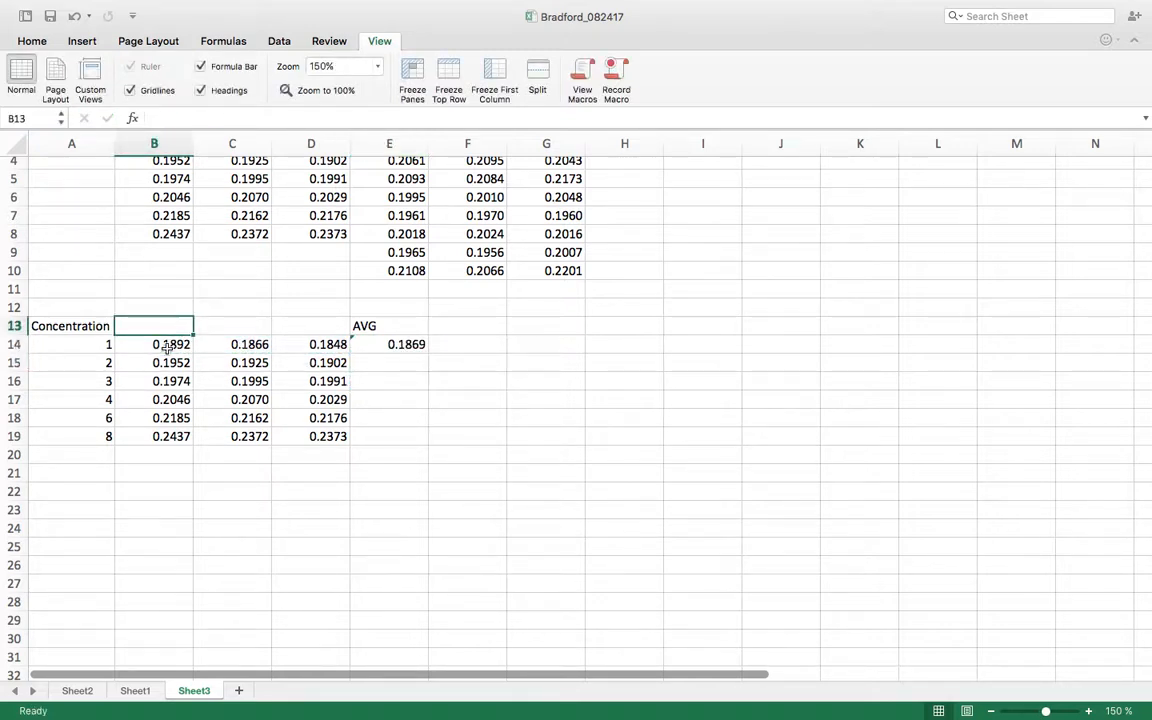
drag(167, 340, 306, 345)
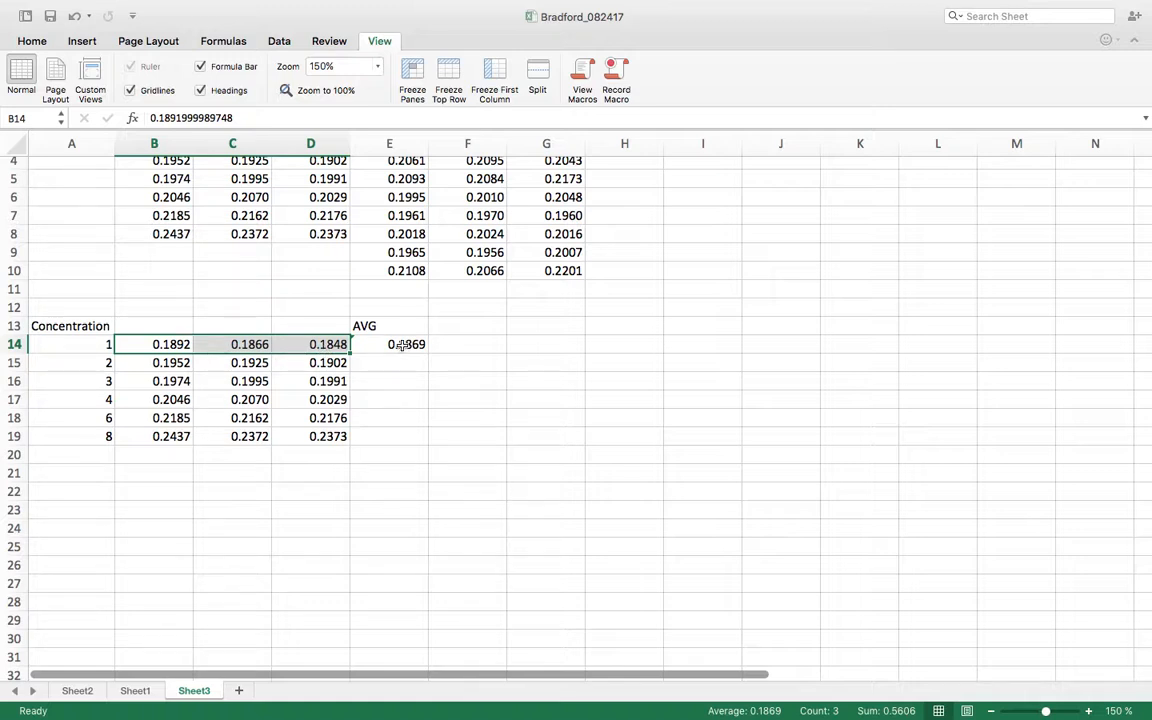
click(170, 326)
text(Replicate 1)
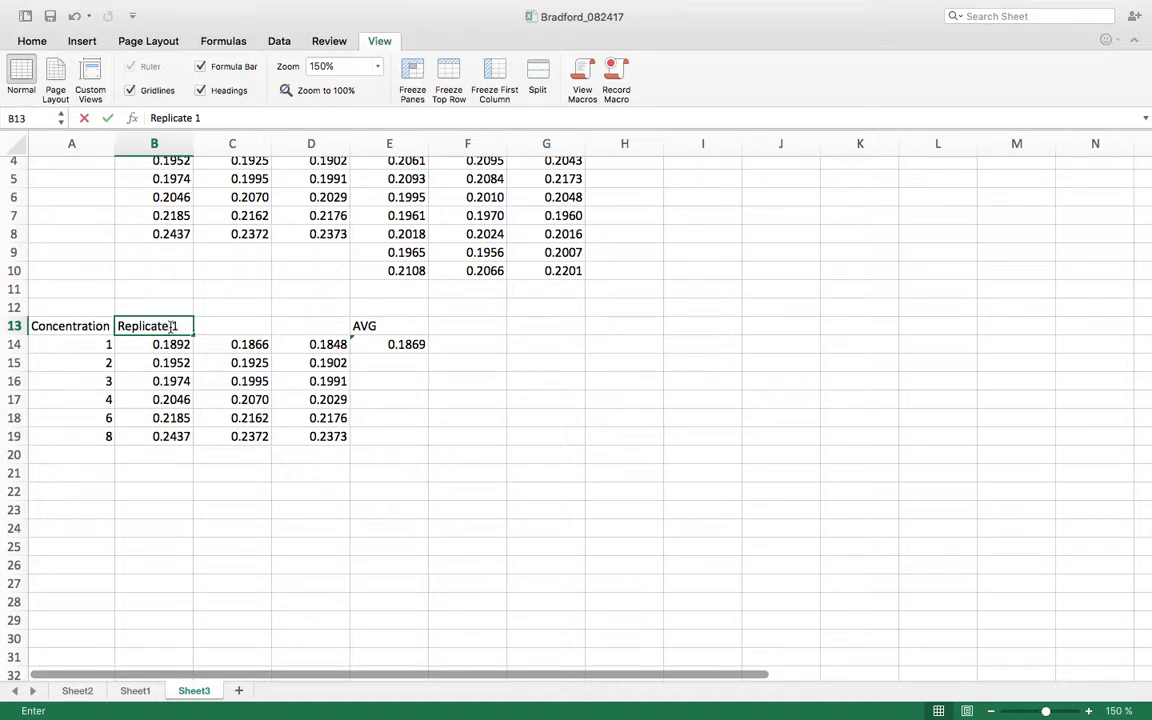
click(231, 321)
click(185, 326)
drag(192, 335, 345, 338)
click(459, 525)
Fill the average formula in E14 down through E19 for all concentrations
drag(159, 344, 310, 345)
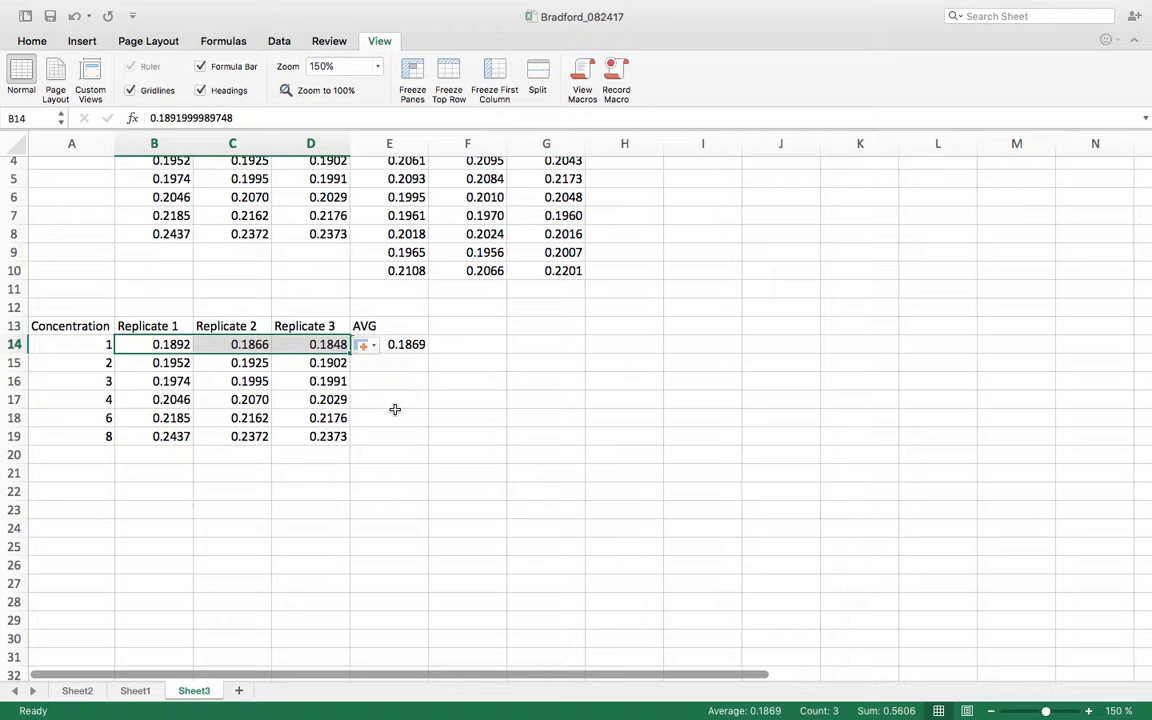
click(414, 375)
click(412, 344)
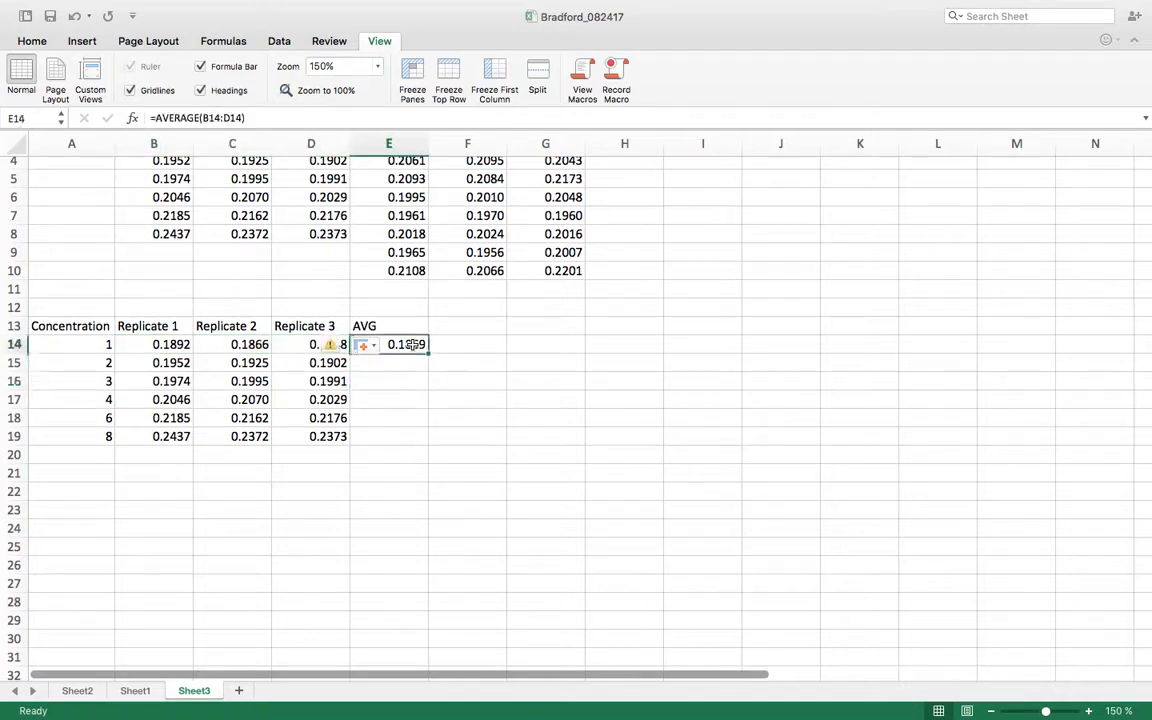
drag(429, 352, 406, 438)
click(368, 500)
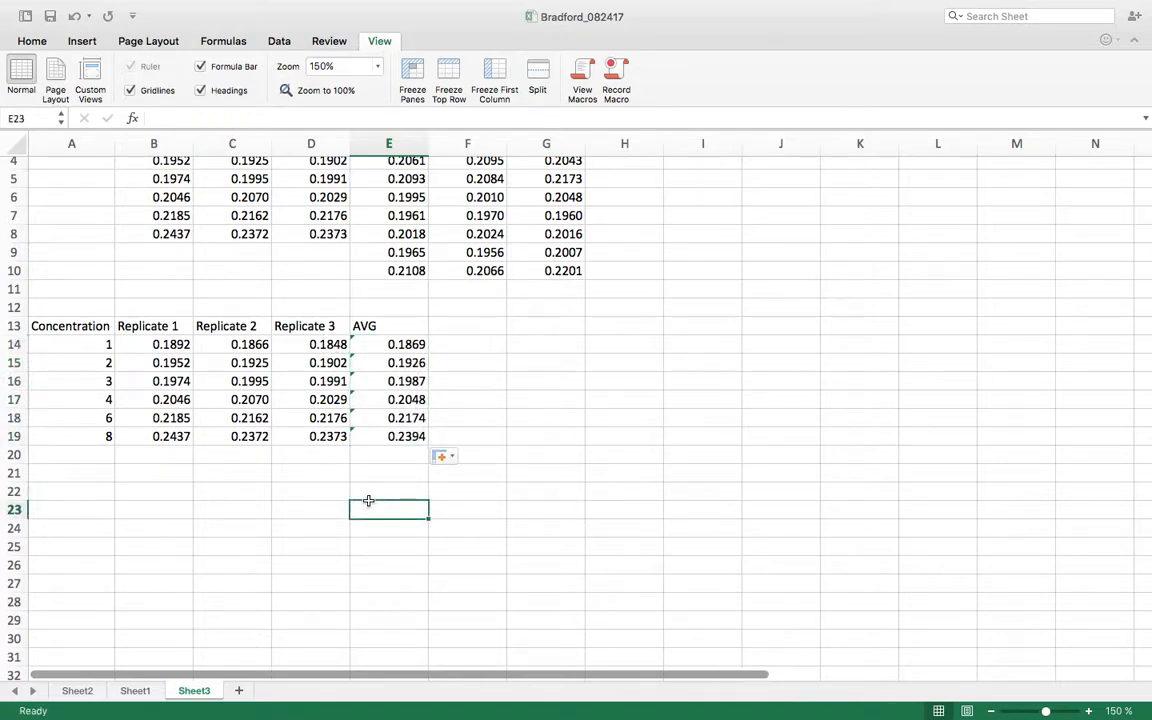
Copy the concentrations in A14:A19 and paste them in a new column starting at B21
drag(90, 344, 90, 437)
key(ctrl+c)
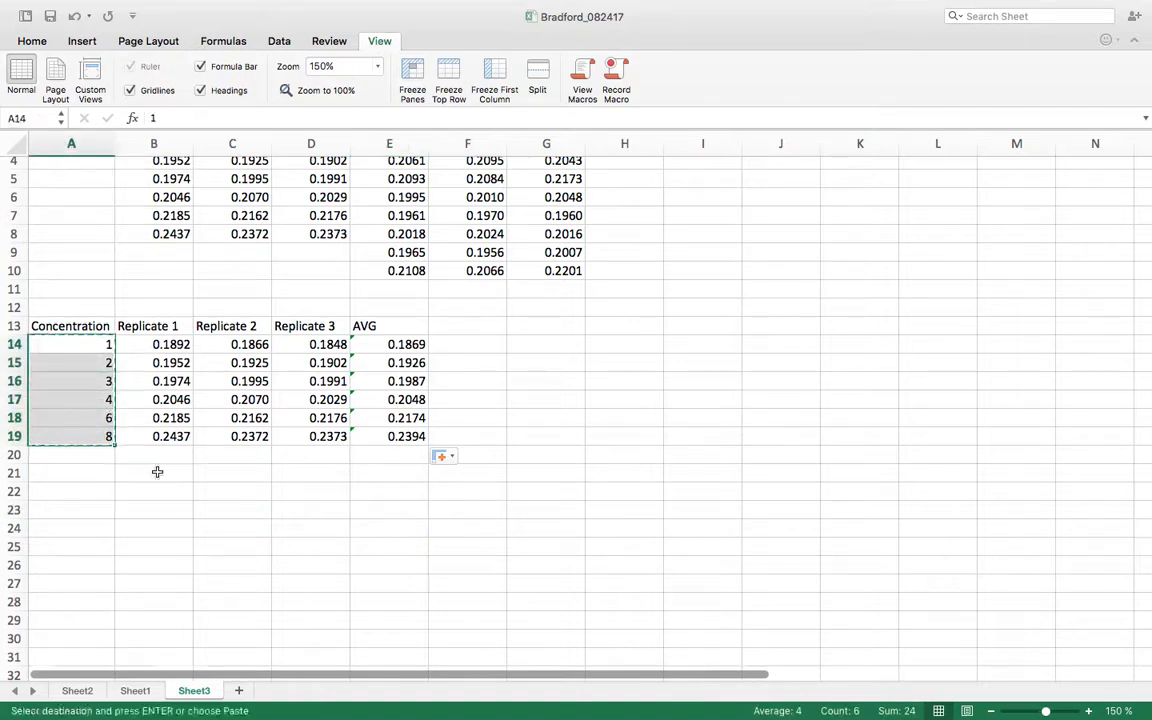
click(152, 478)
key(cmd+v)
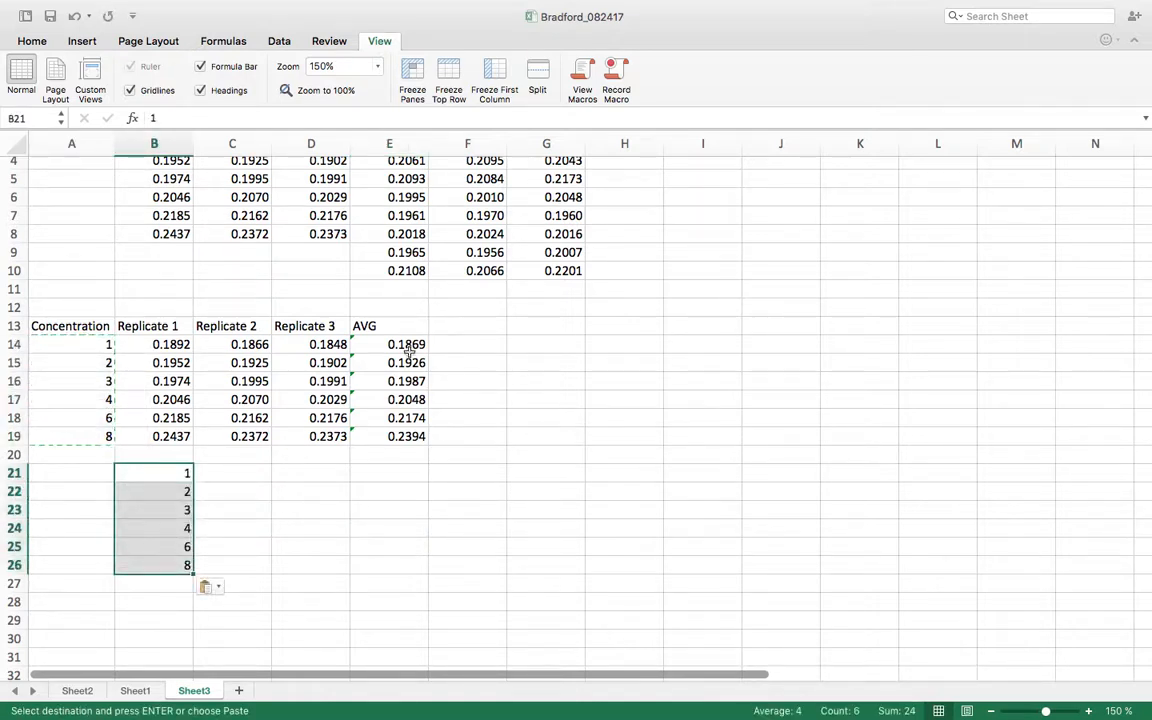
Copy the averages in E14:E19 and paste them as values only in C21:C26 next to the concentrations
drag(406, 344, 405, 436)
key(cmd+c)
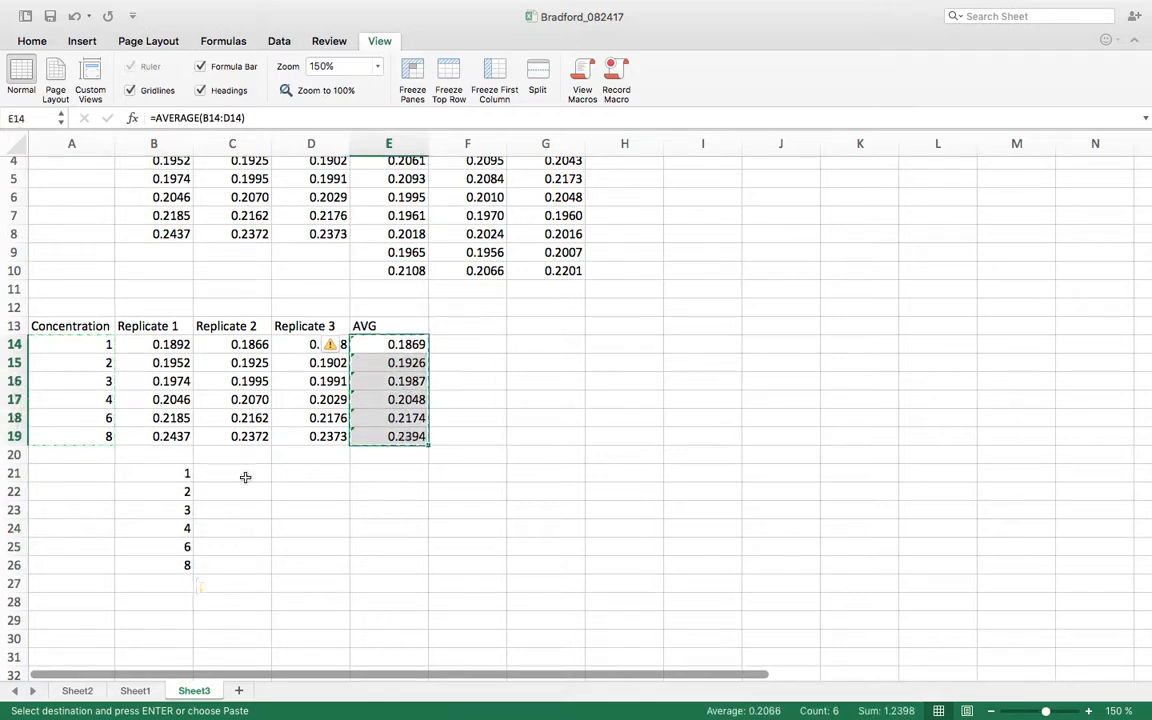
click(224, 472)
right_click(224, 472)
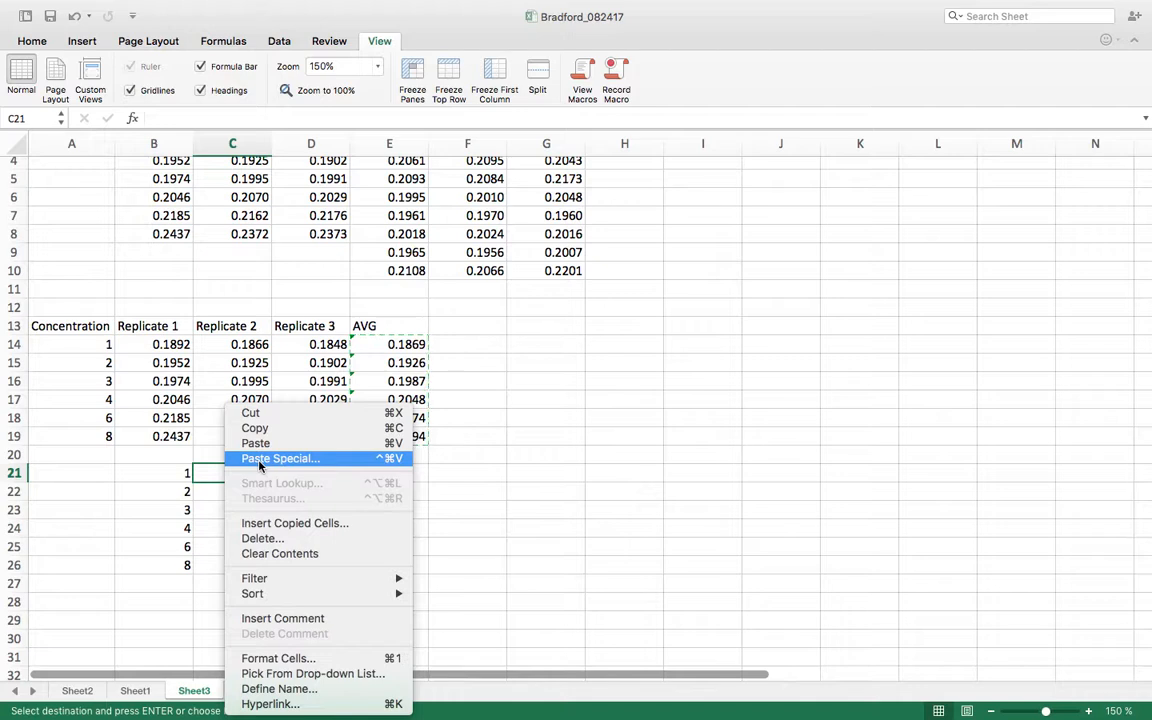
click(264, 458)
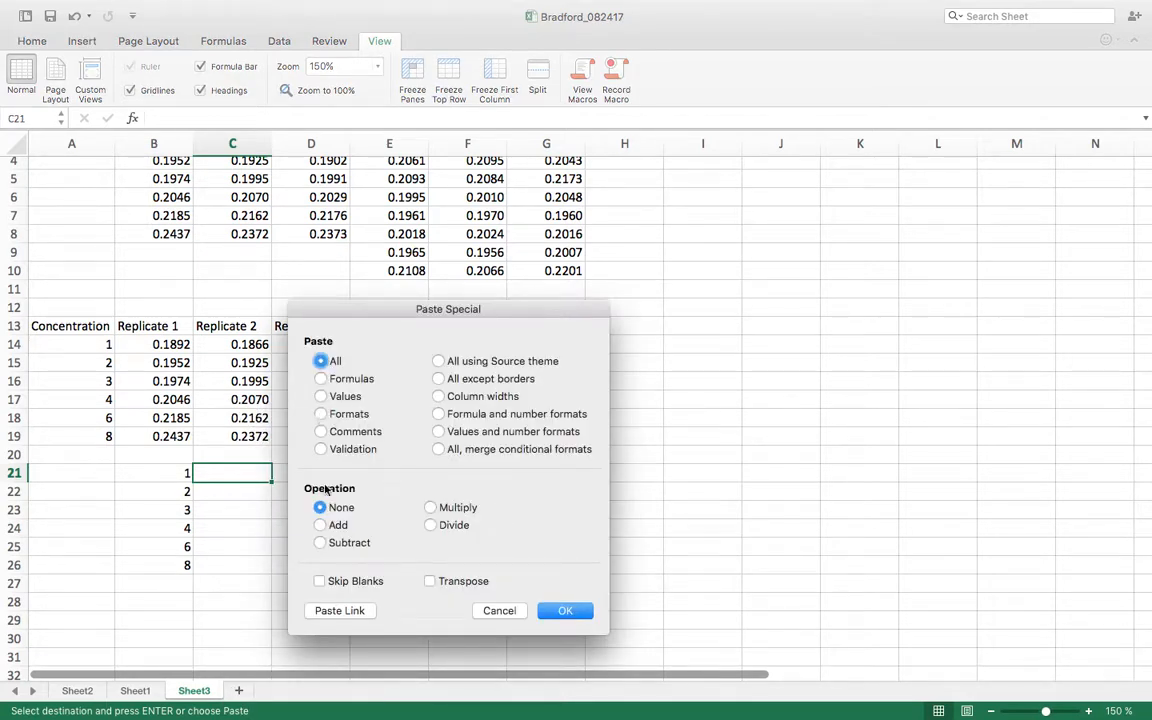
click(322, 396)
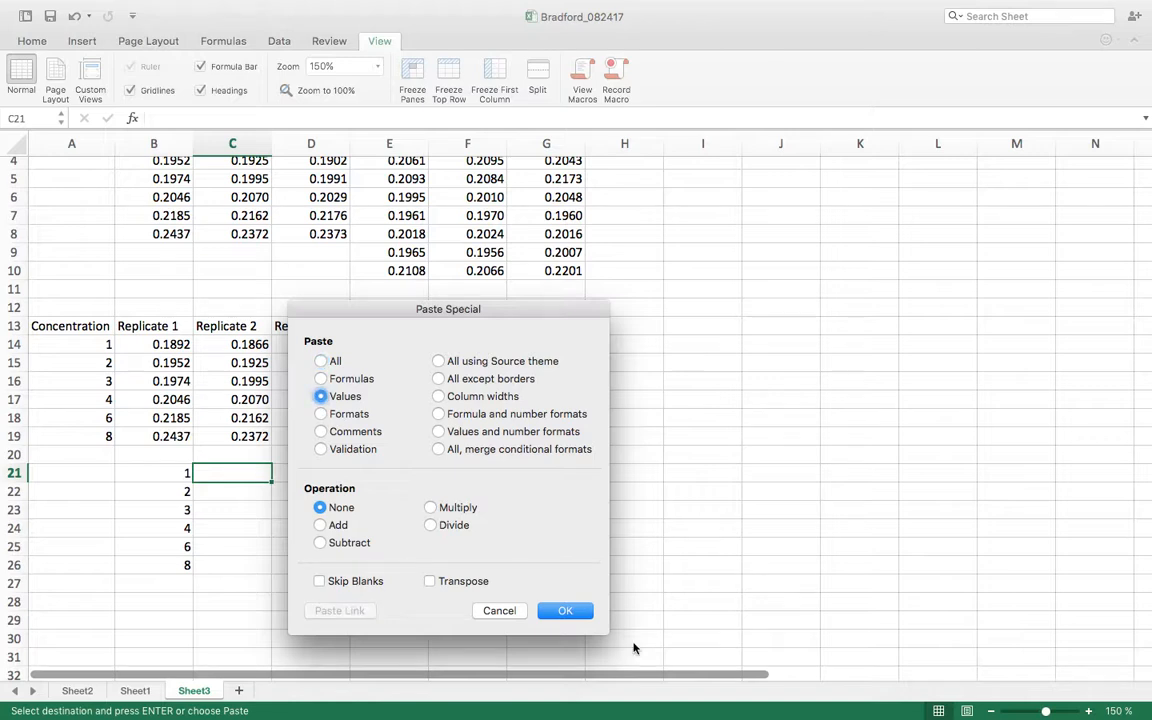
click(565, 610)
click(499, 518)
Insert a plain scatter chart of B21:C26 and place it next to the small table, starting around row 23
scroll(291, 514, down, 5)
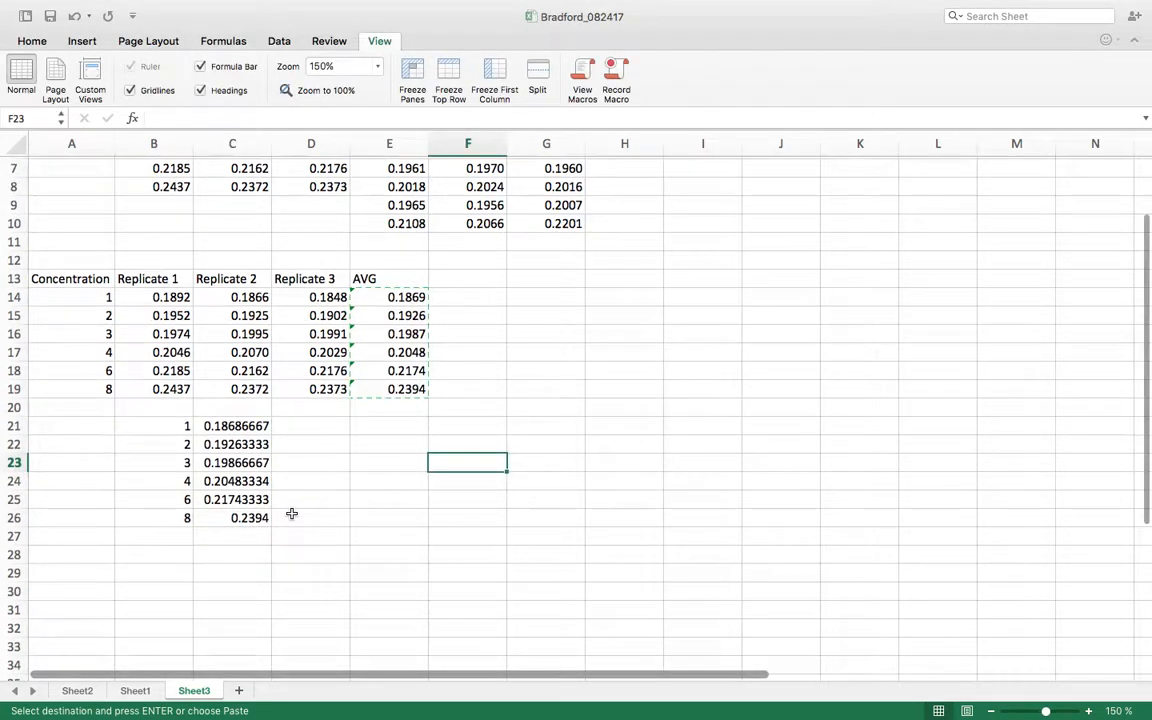
drag(220, 336, 250, 398)
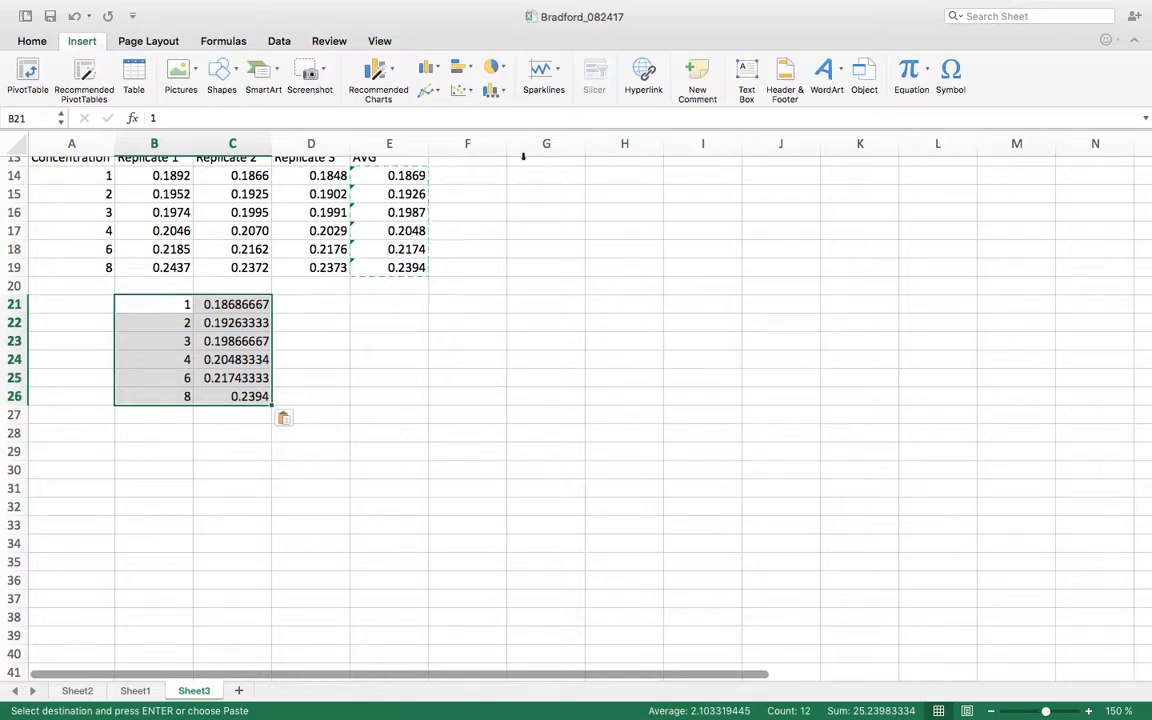
click(468, 92)
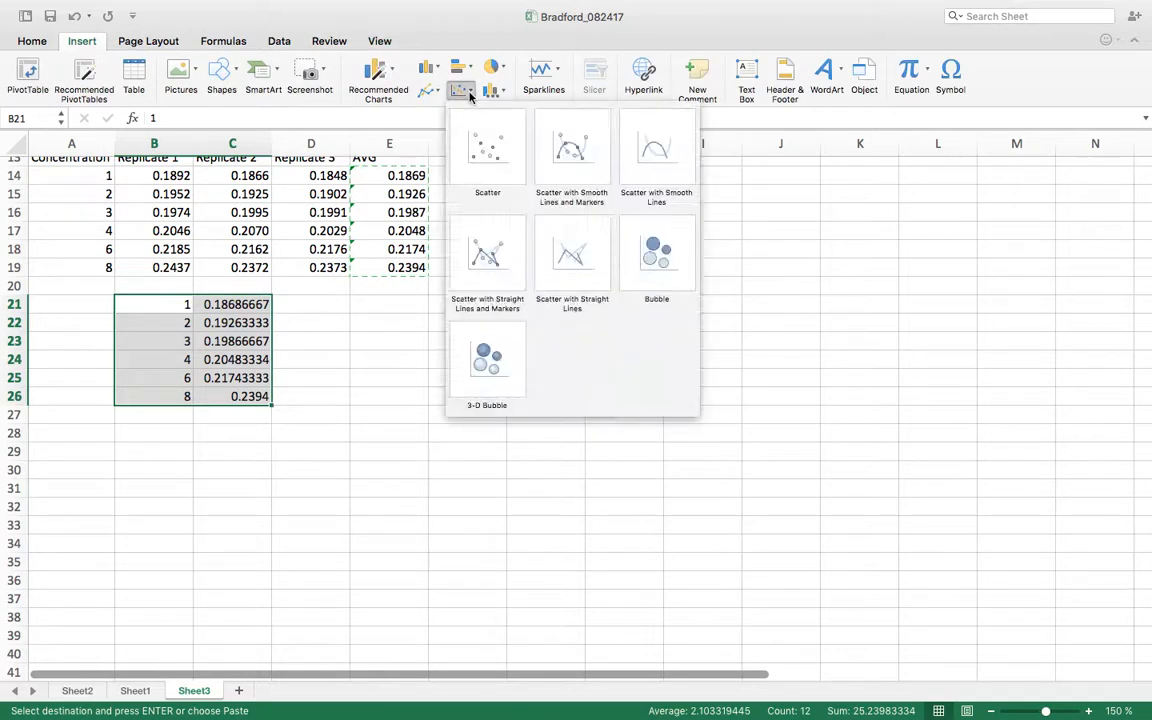
click(488, 170)
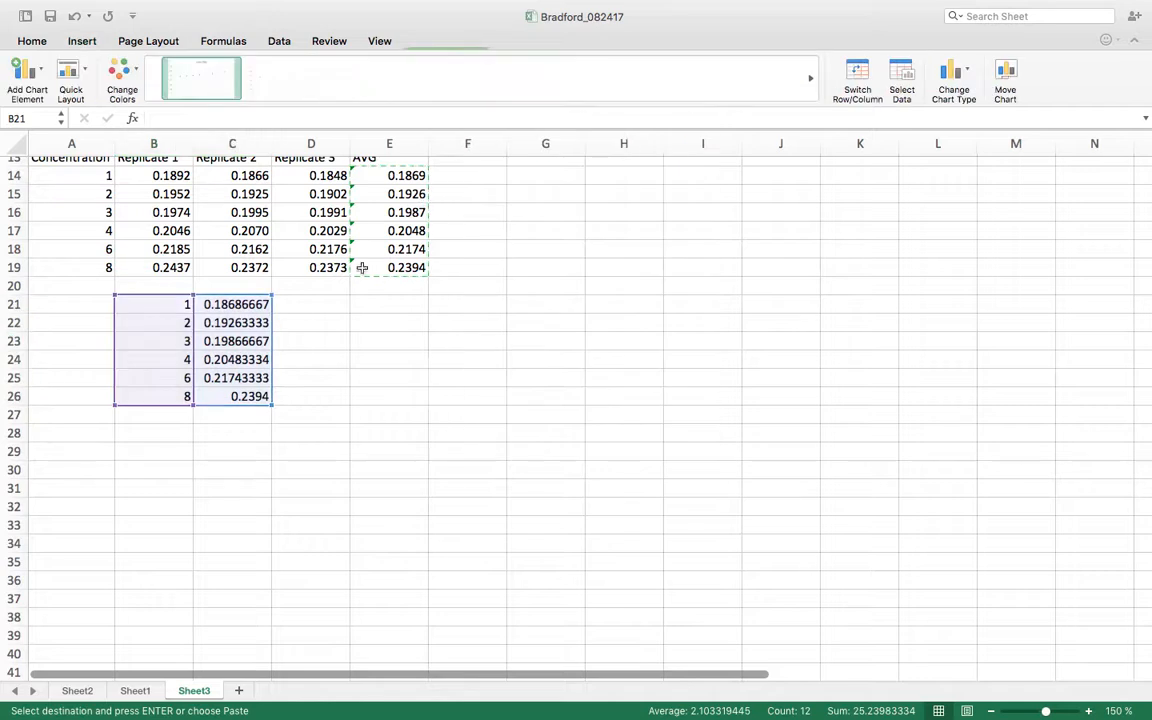
drag(494, 303, 397, 351)
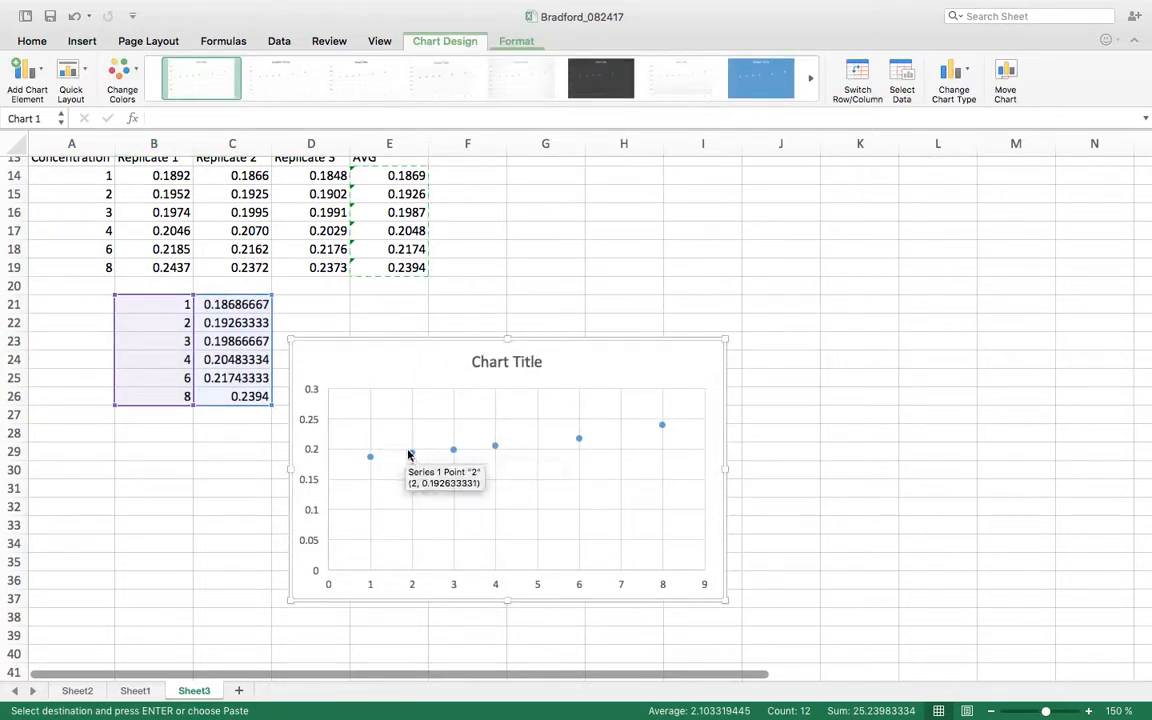
Add a linear trendline to the scatter chart's data series
click(411, 453)
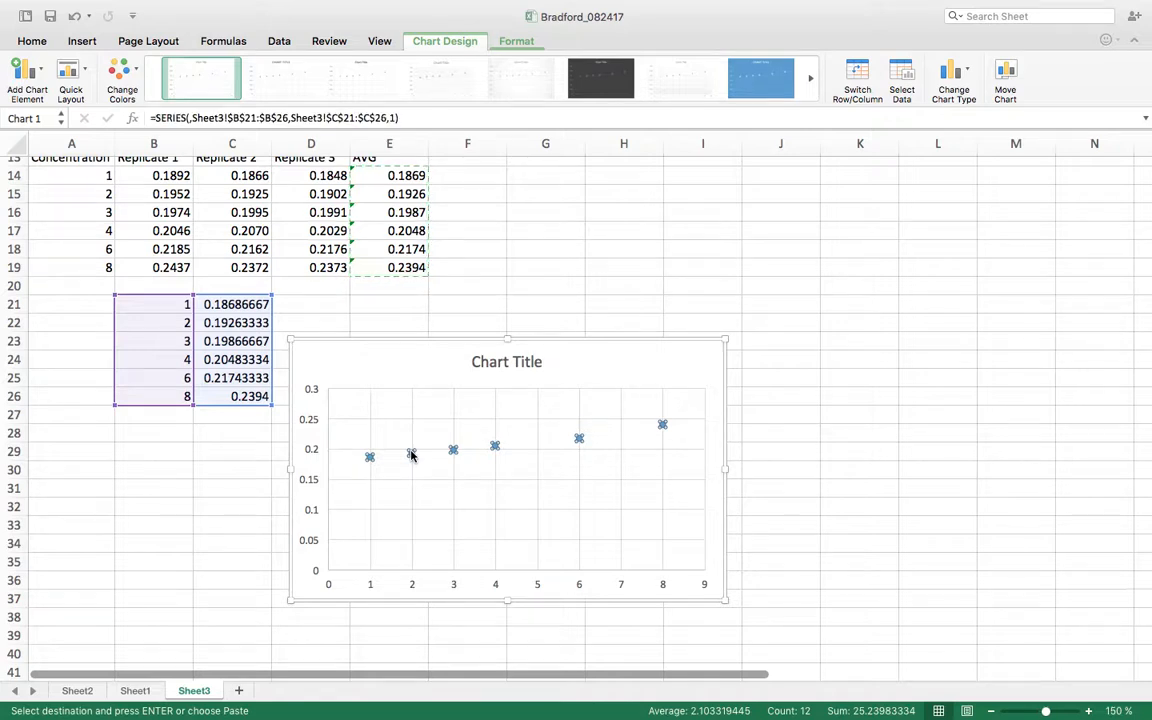
mouse_move(411, 456)
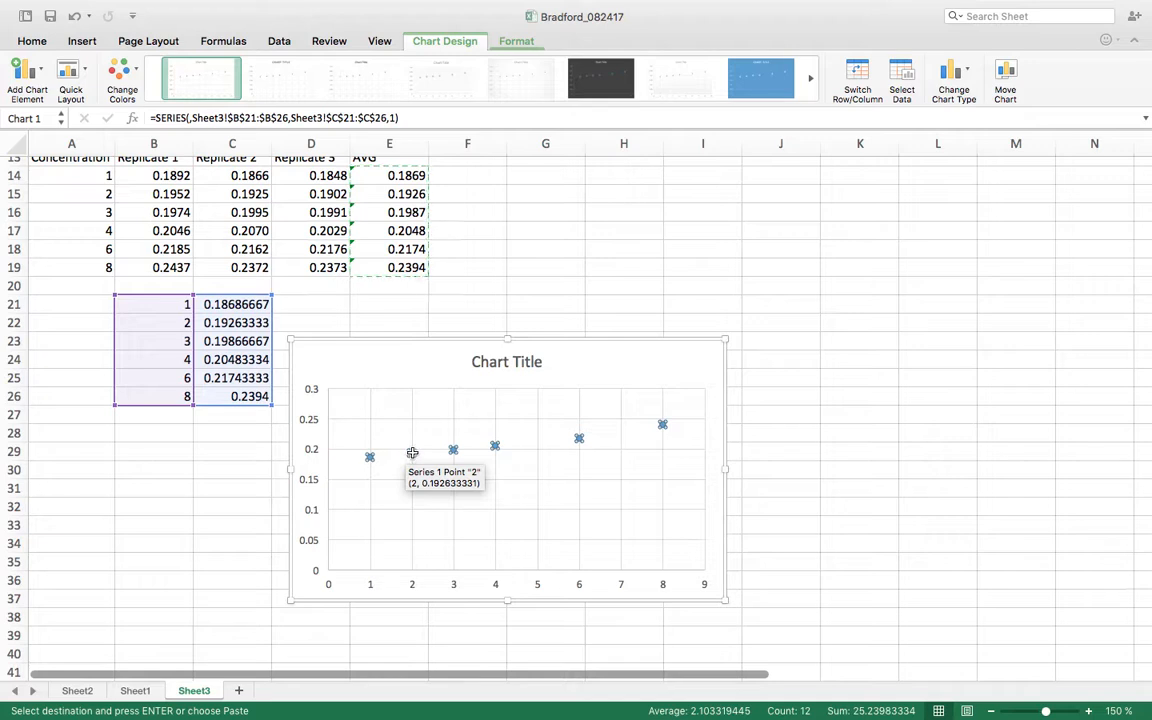
right_click(411, 453)
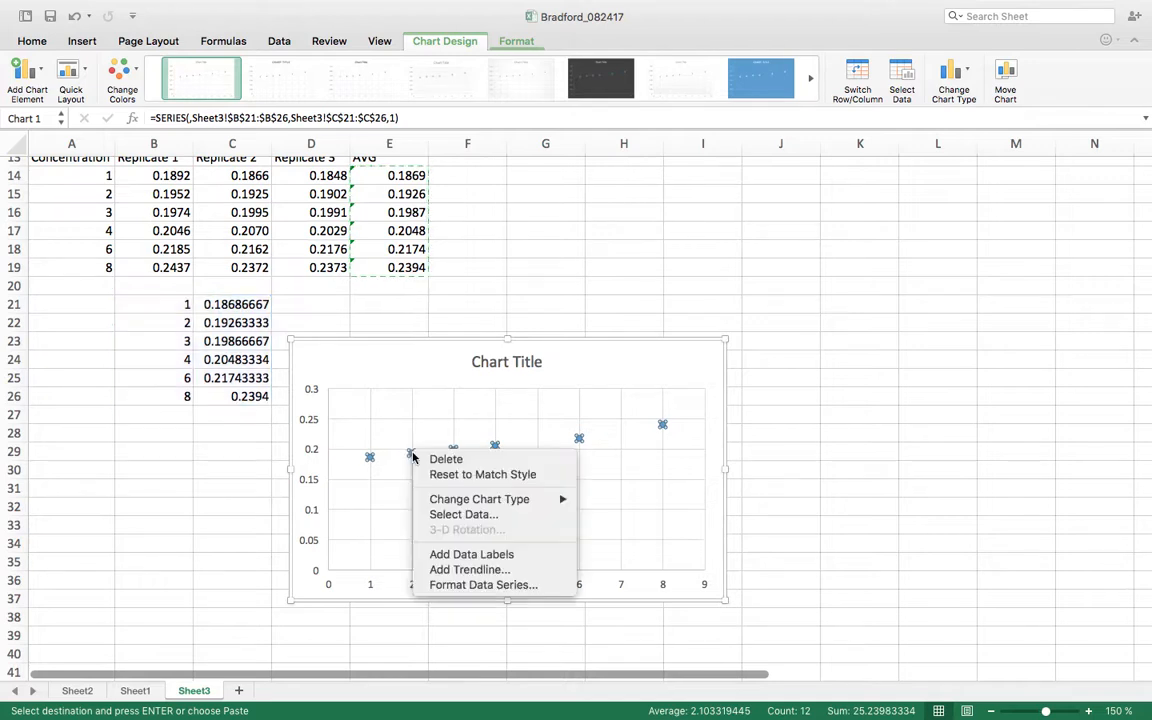
click(478, 569)
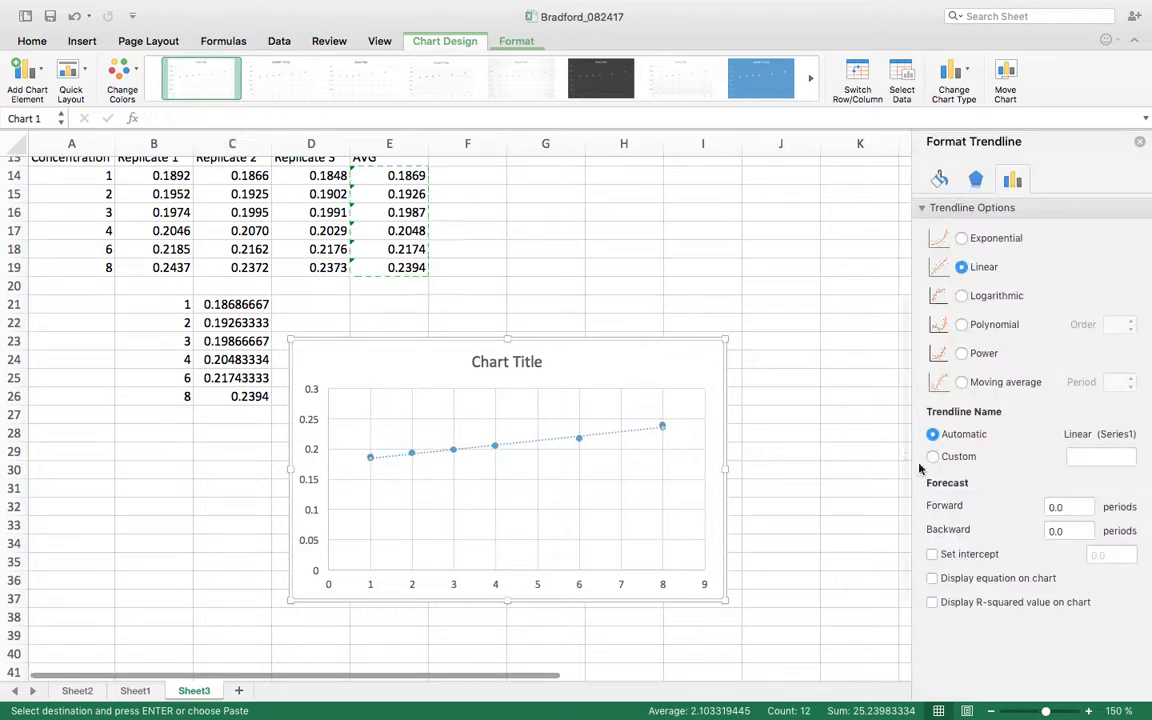
Display the trendline's equation on the chart below the line, and move the chart up to start at row 21
click(934, 580)
drag(578, 465, 508, 470)
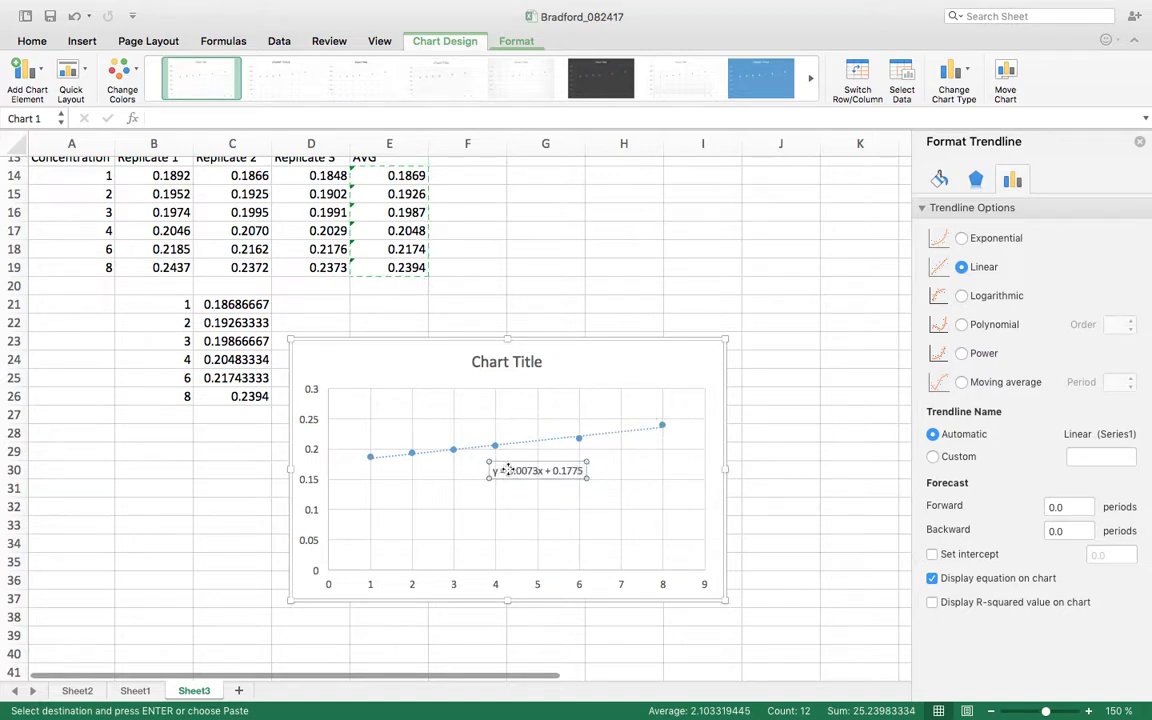
drag(445, 352, 455, 319)
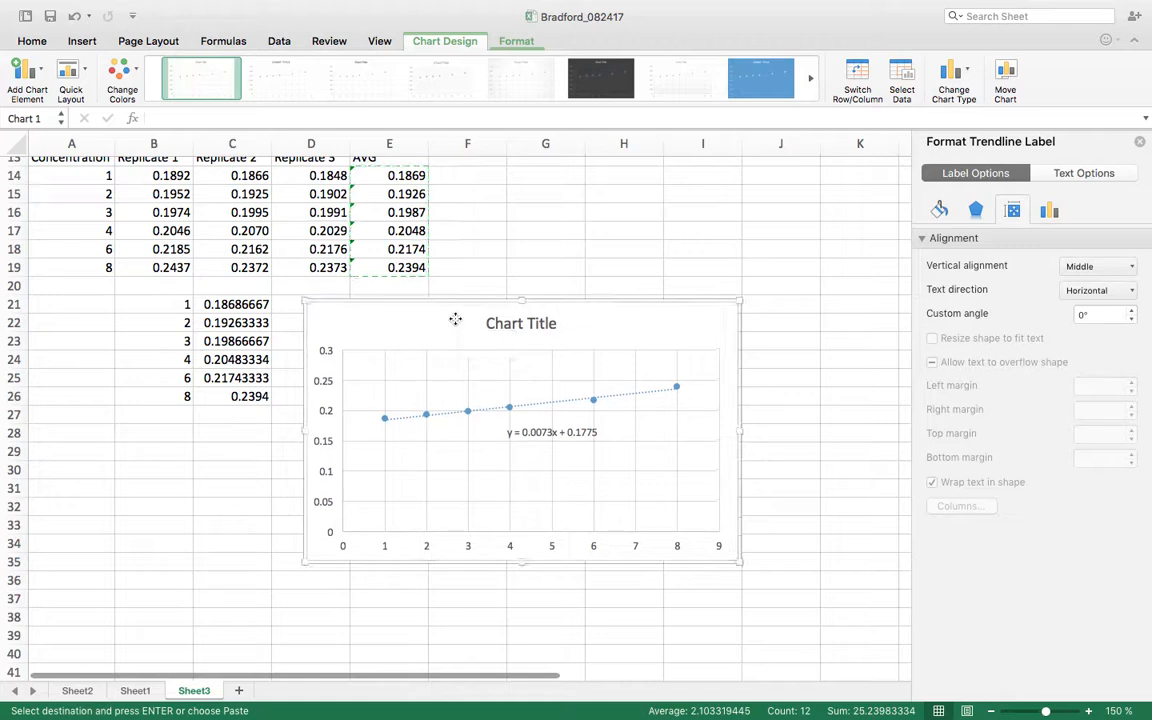
click(800, 430)
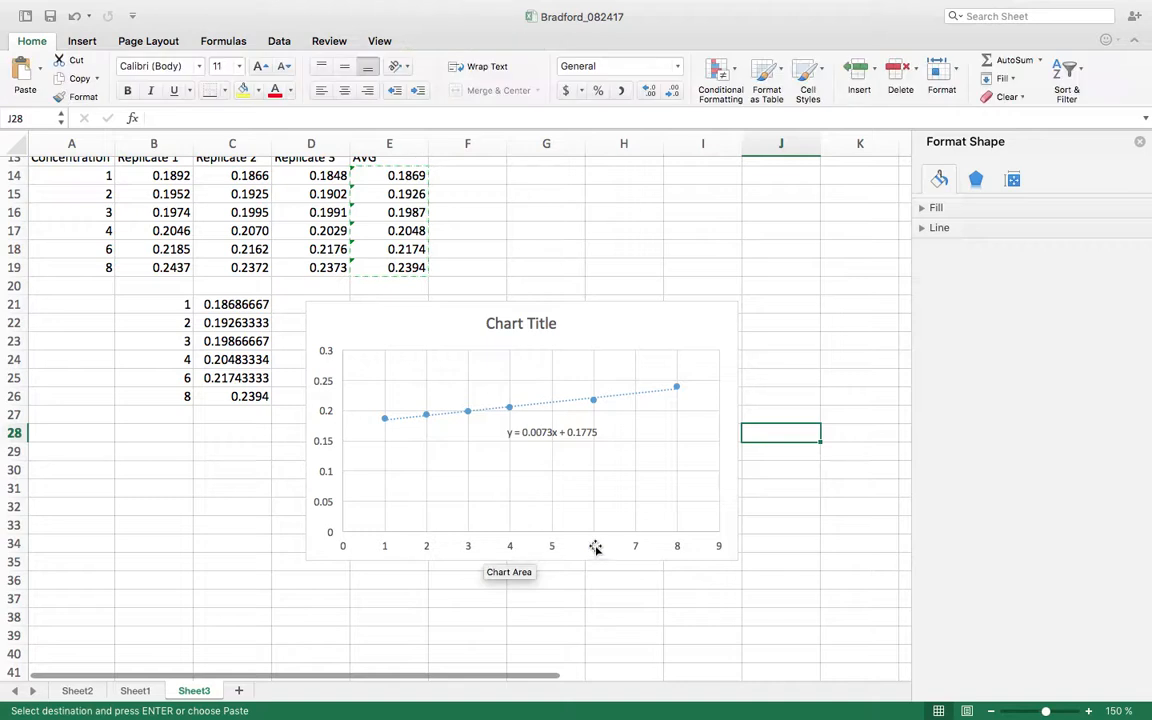
Replace the chart's placeholder title with "Standard Curve"
click(548, 326)
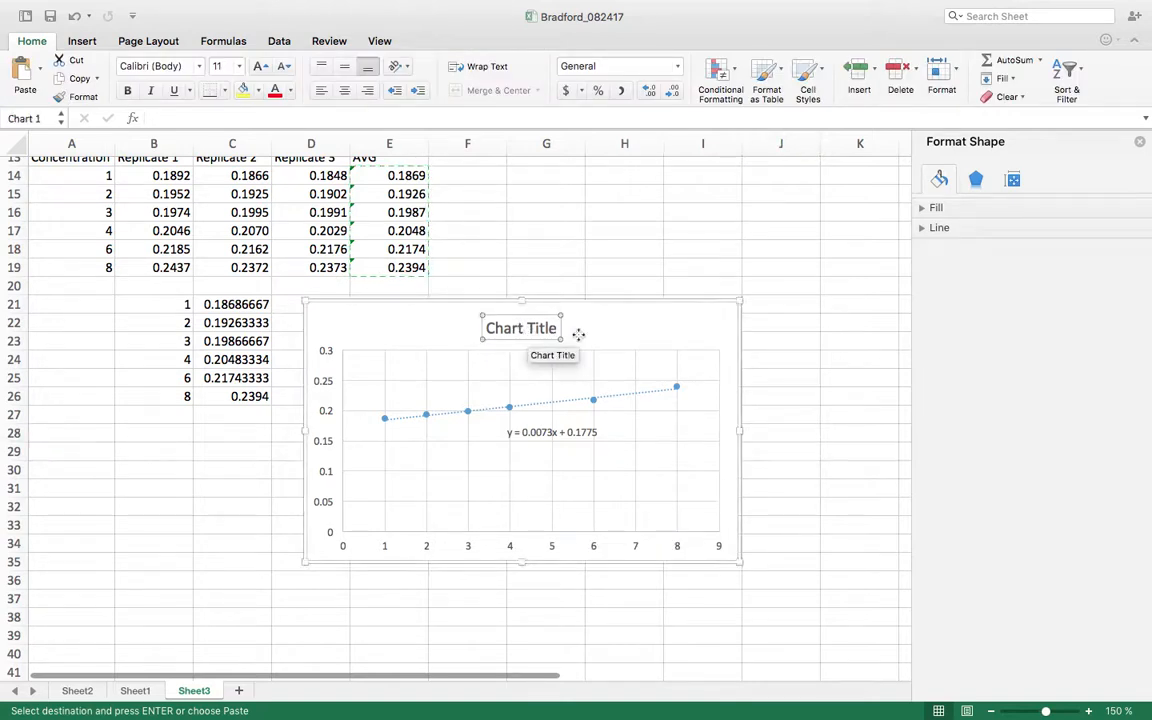
double_click(515, 328)
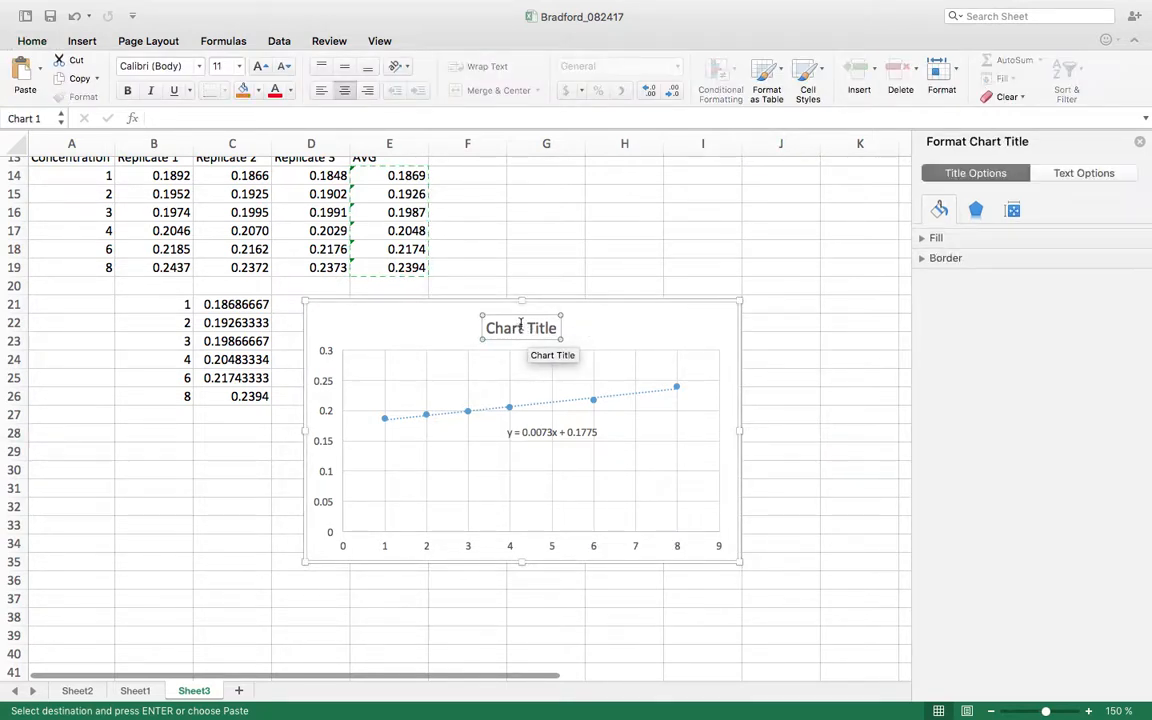
triple_click(515, 329)
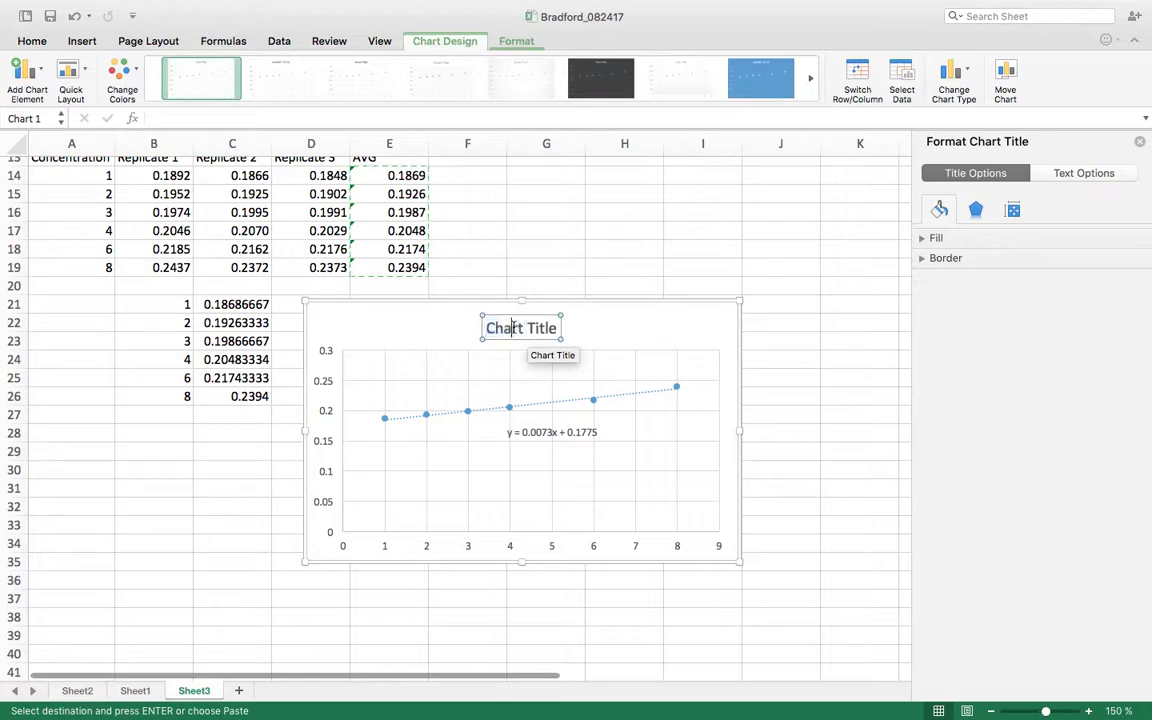
text(Standard)
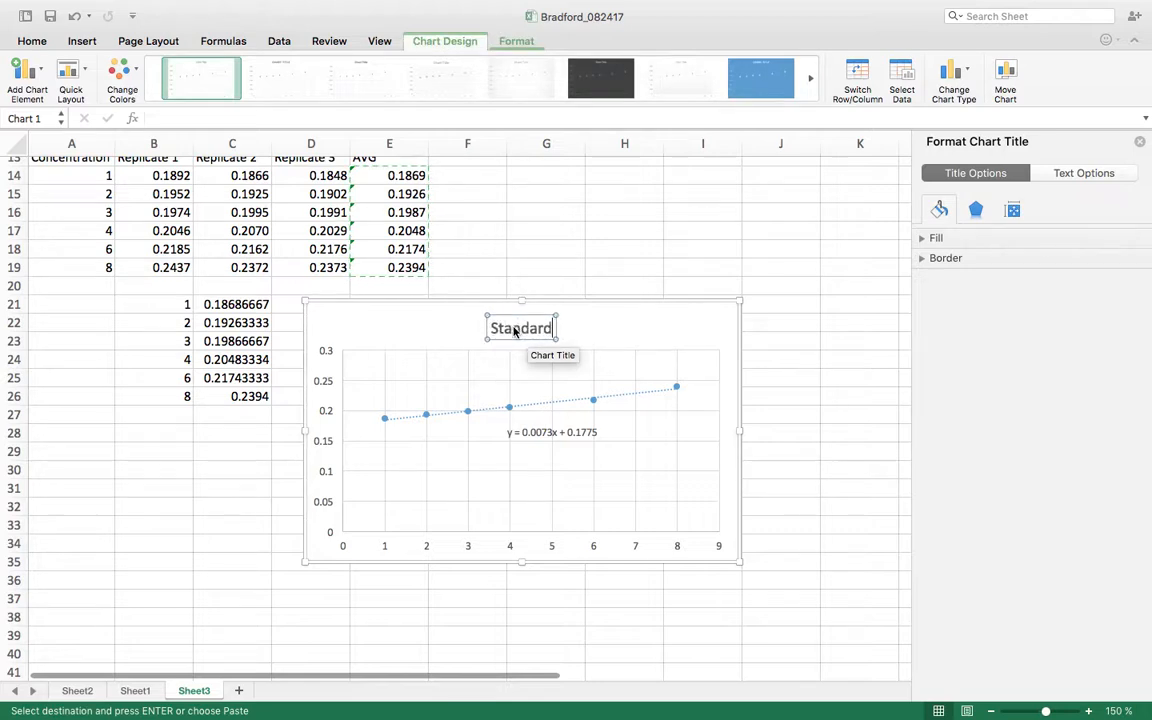
text( Curve)
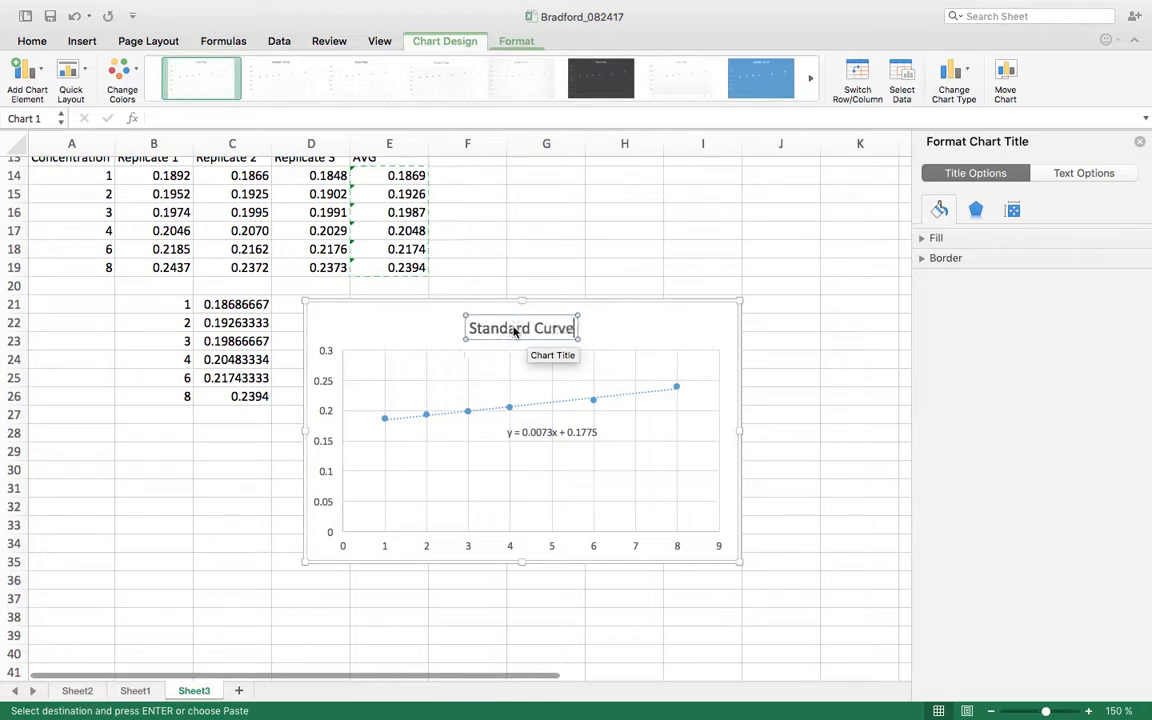
click(612, 270)
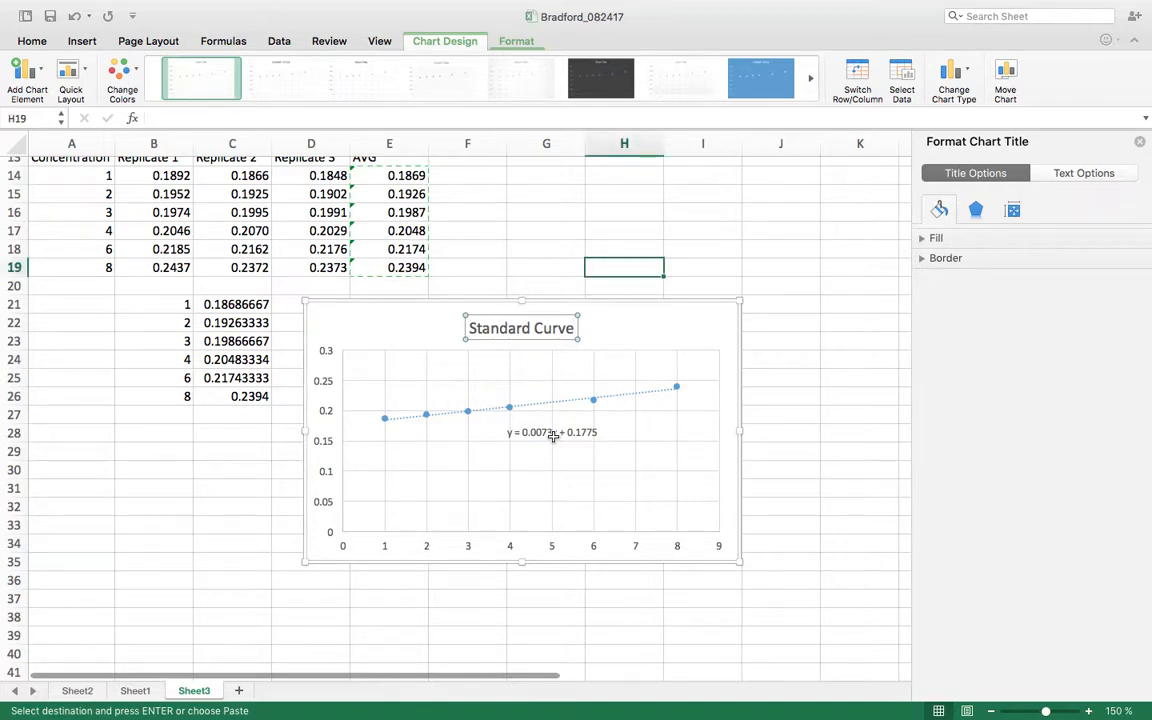
click(553, 437)
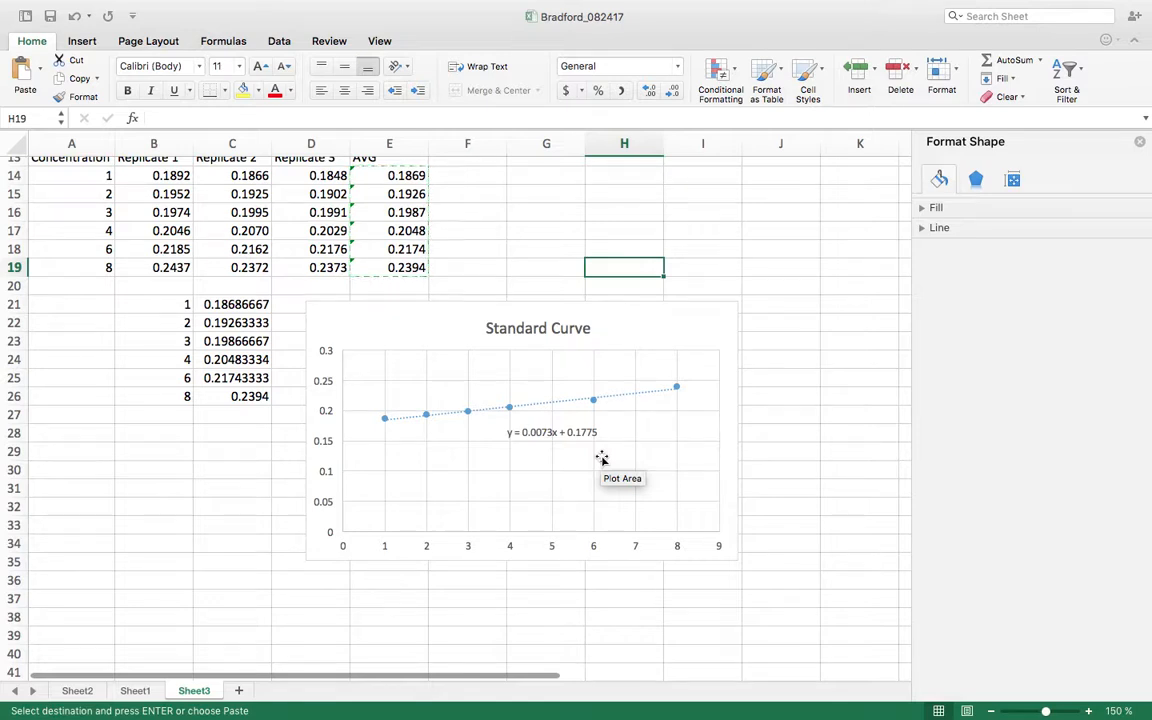
click(761, 289)
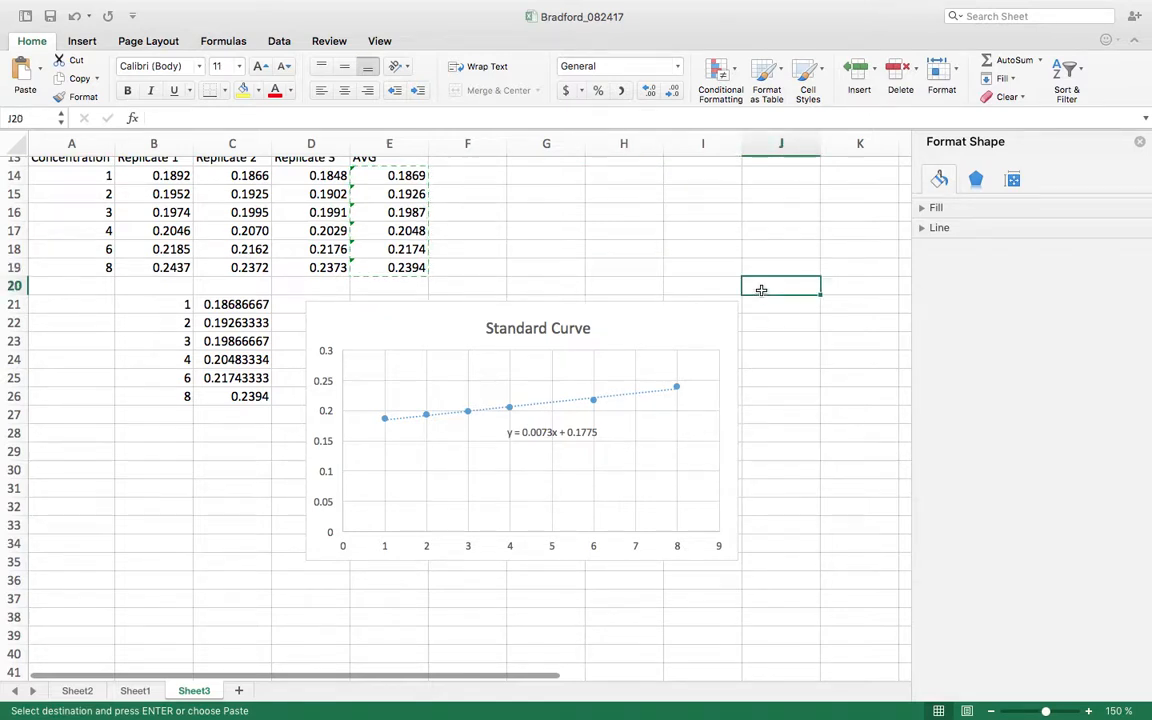
scroll(761, 289, up, 5)
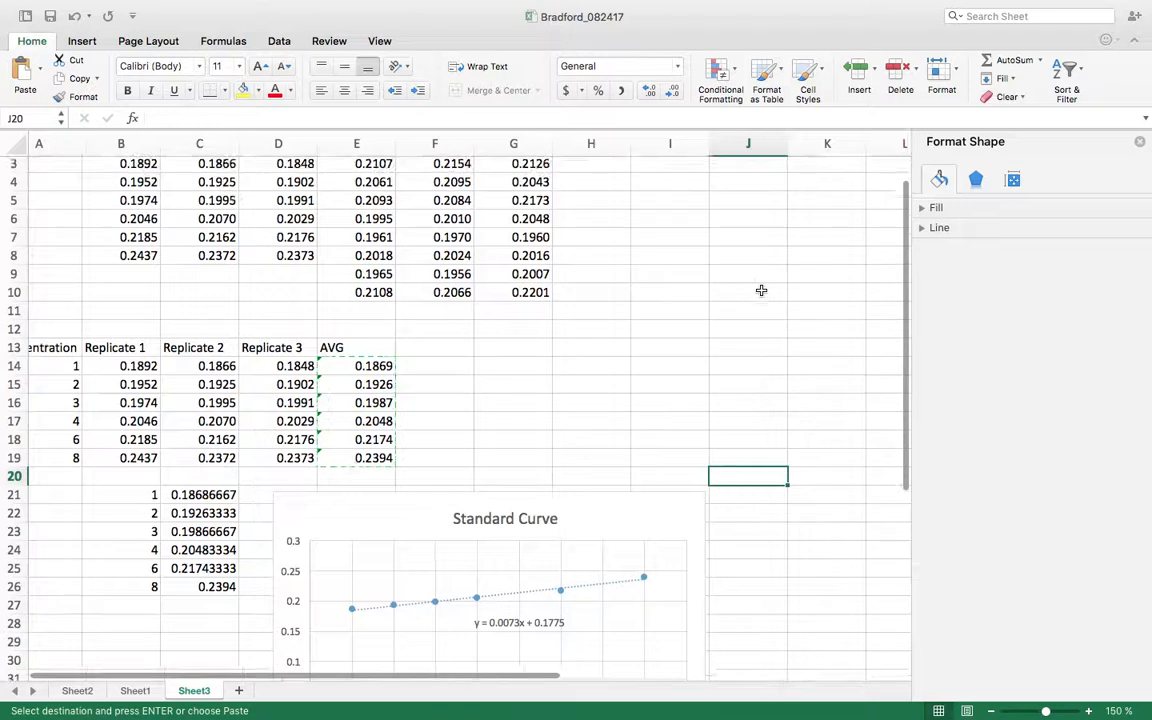
scroll(761, 289, down, 5)
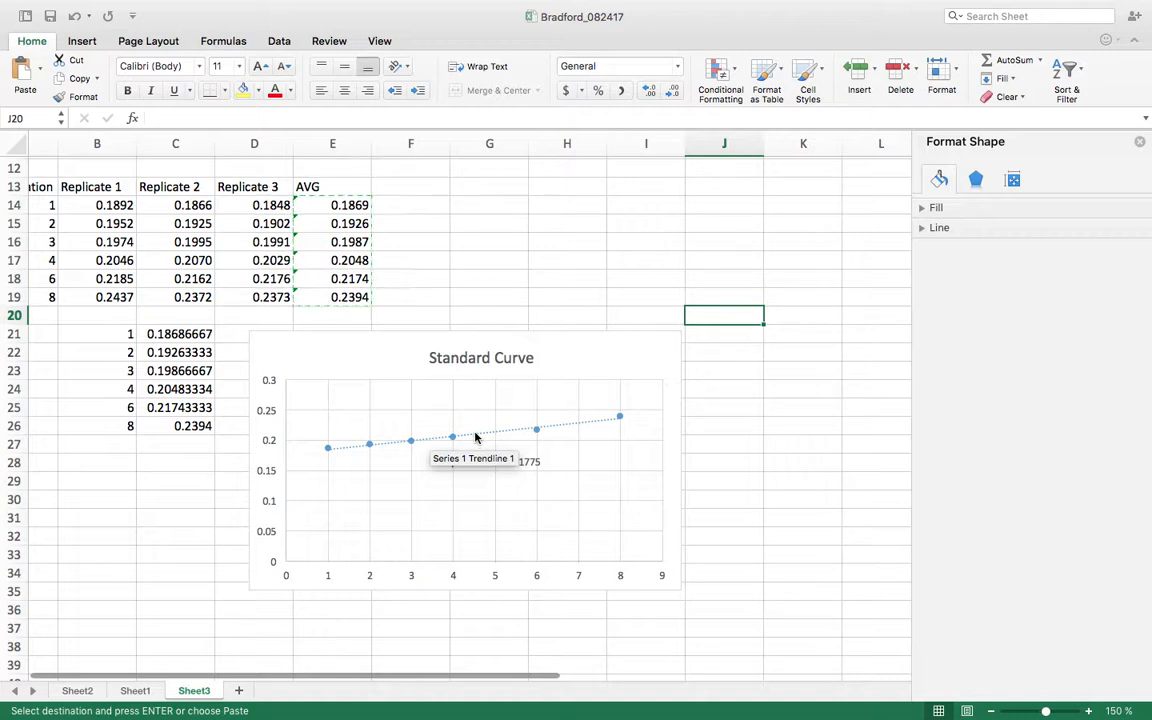
Copy the sample readings in E3:G10 and paste them into a separate block starting at K3
scroll(522, 315, up, 5)
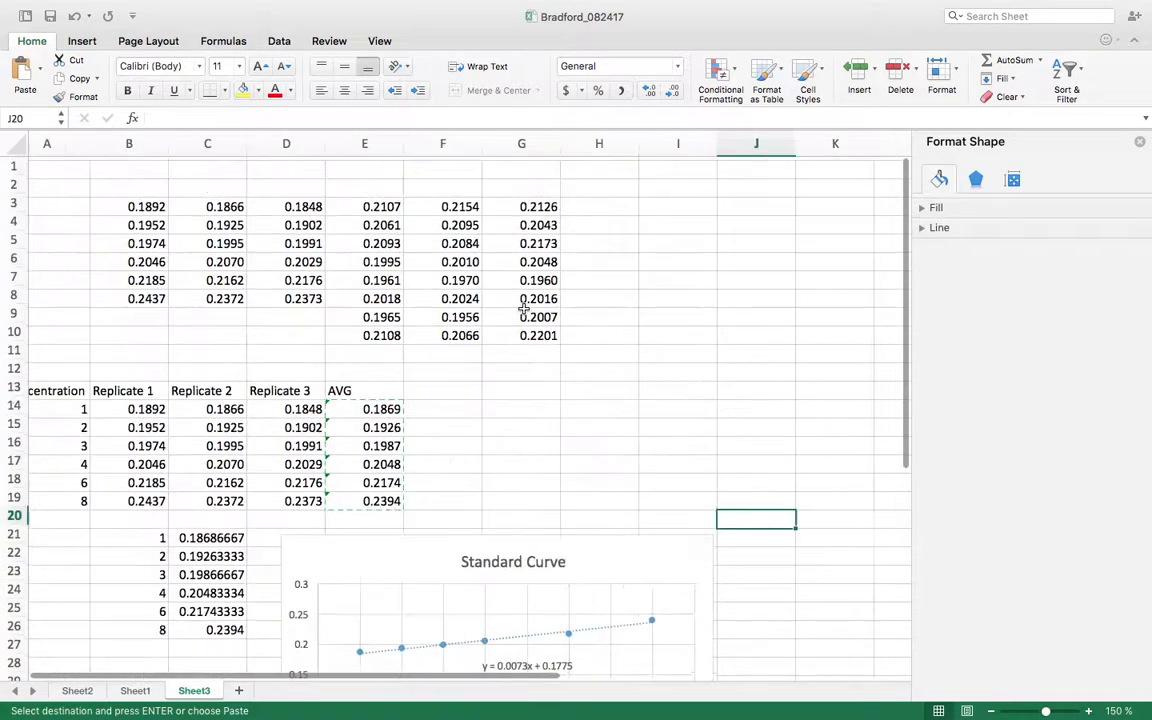
drag(373, 201, 527, 331)
key(super+c)
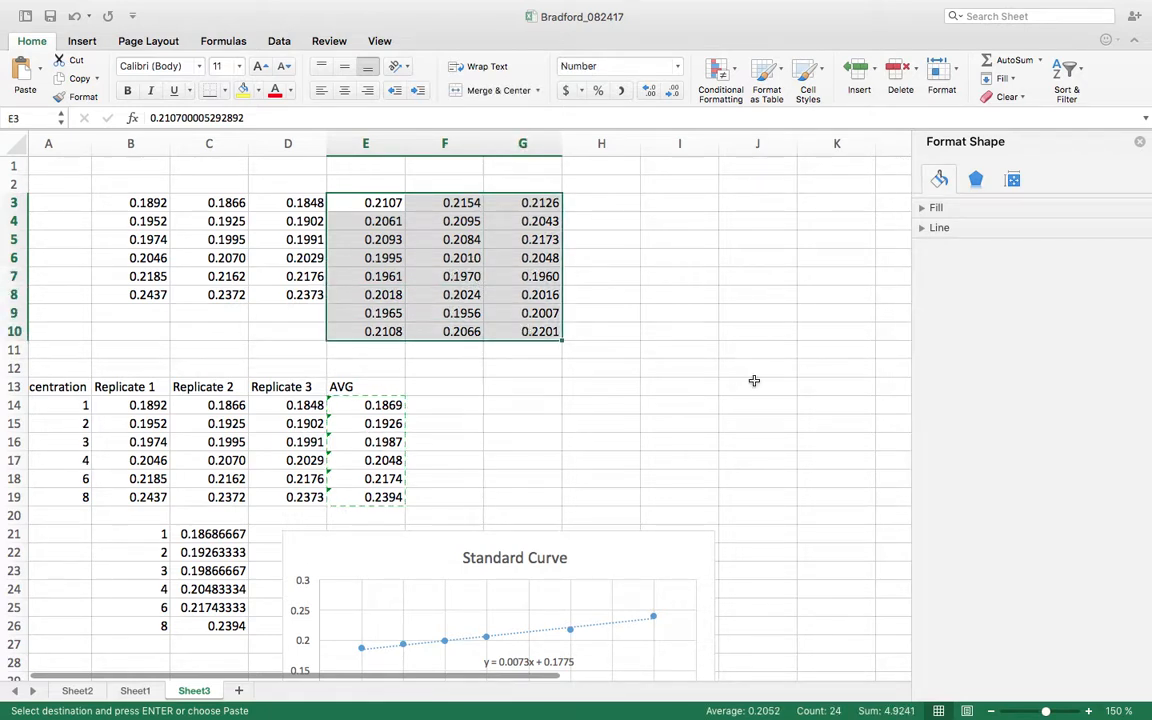
scroll(753, 380, right, 6)
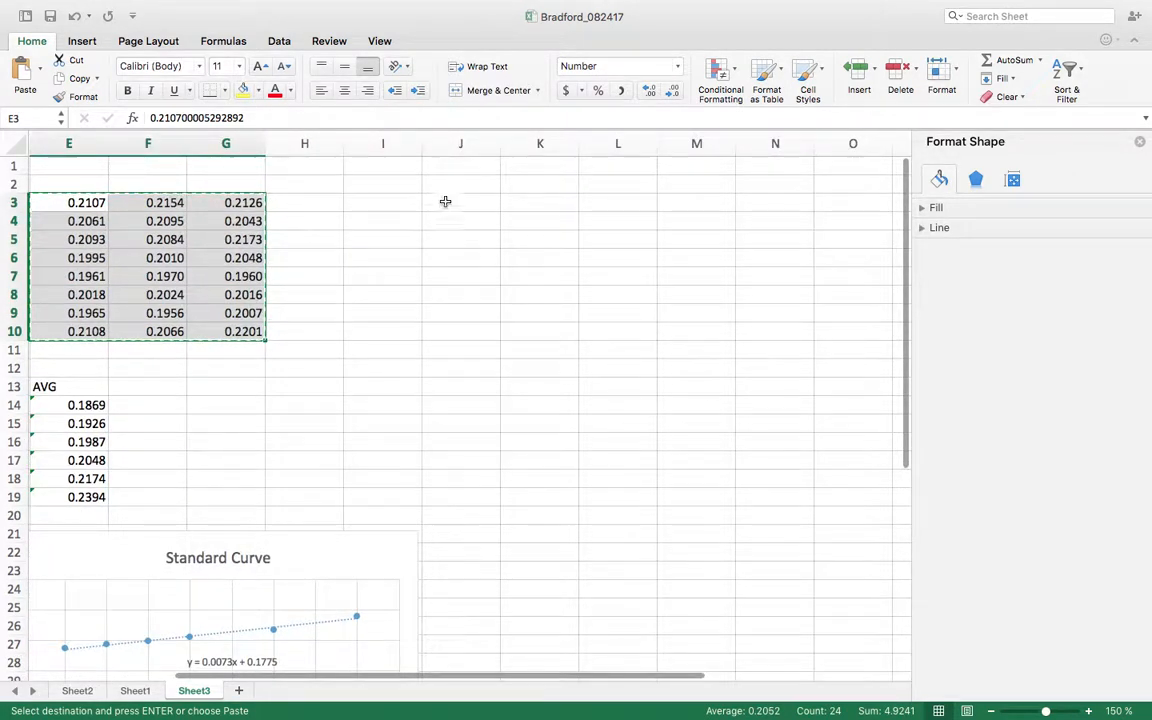
key(super+v)
click(455, 205)
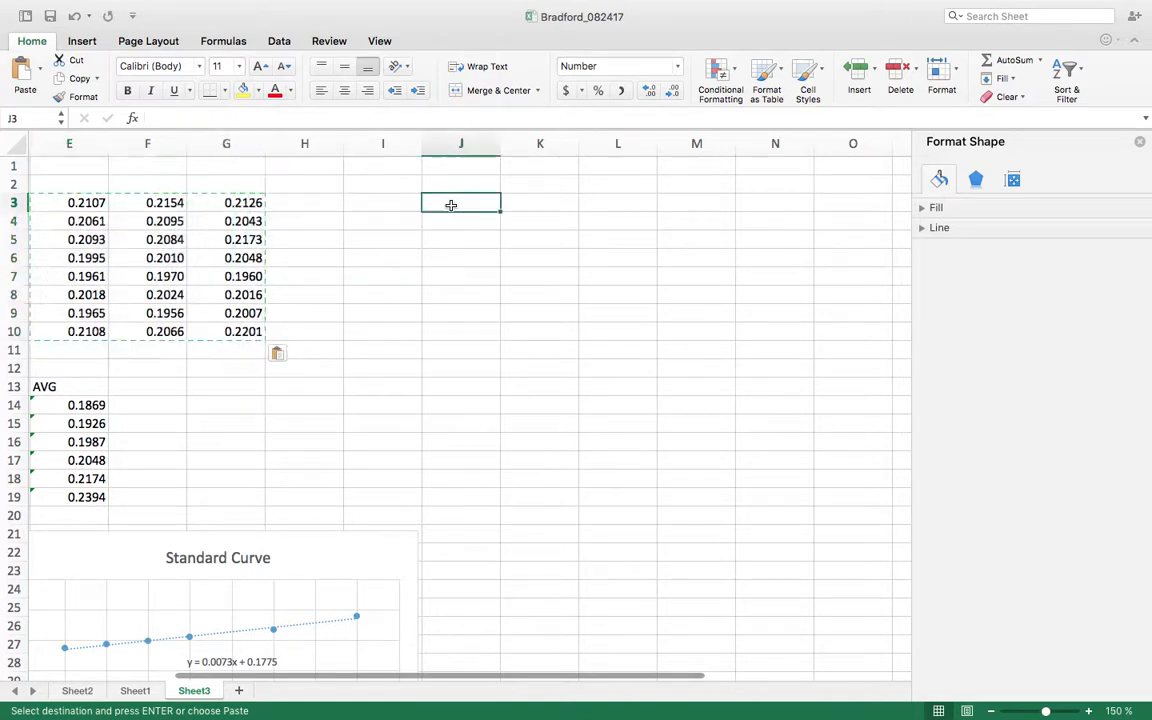
scroll(347, 242, left, 1)
drag(134, 194, 306, 327)
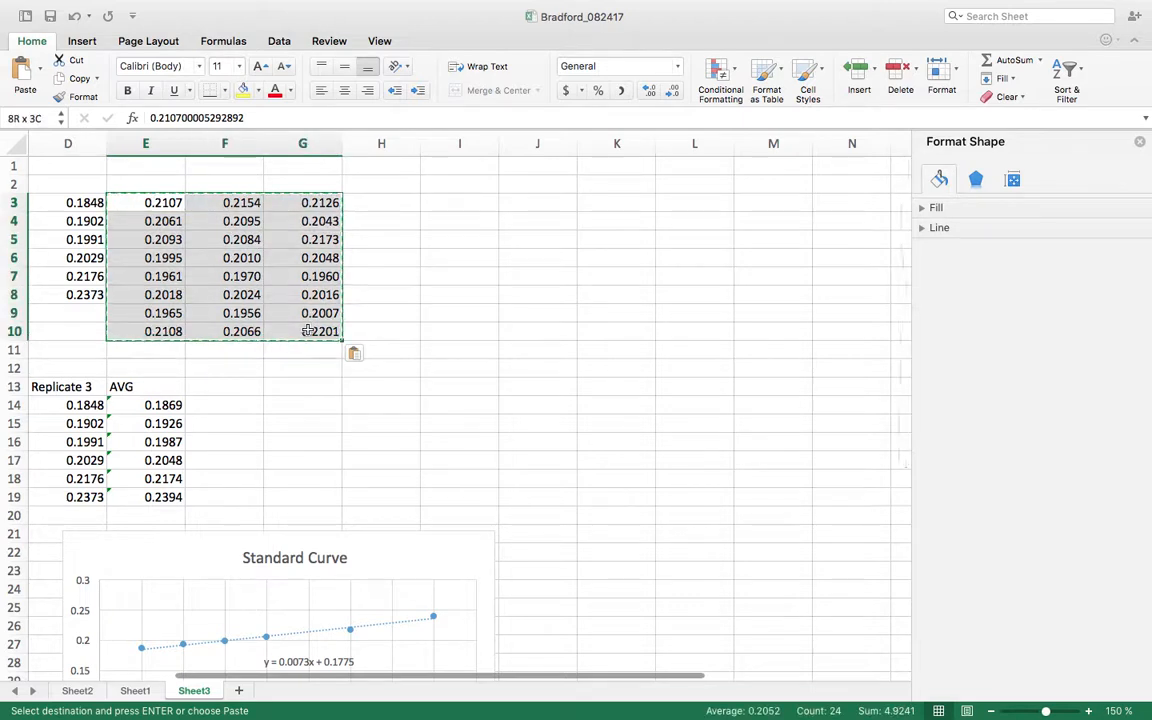
click(625, 207)
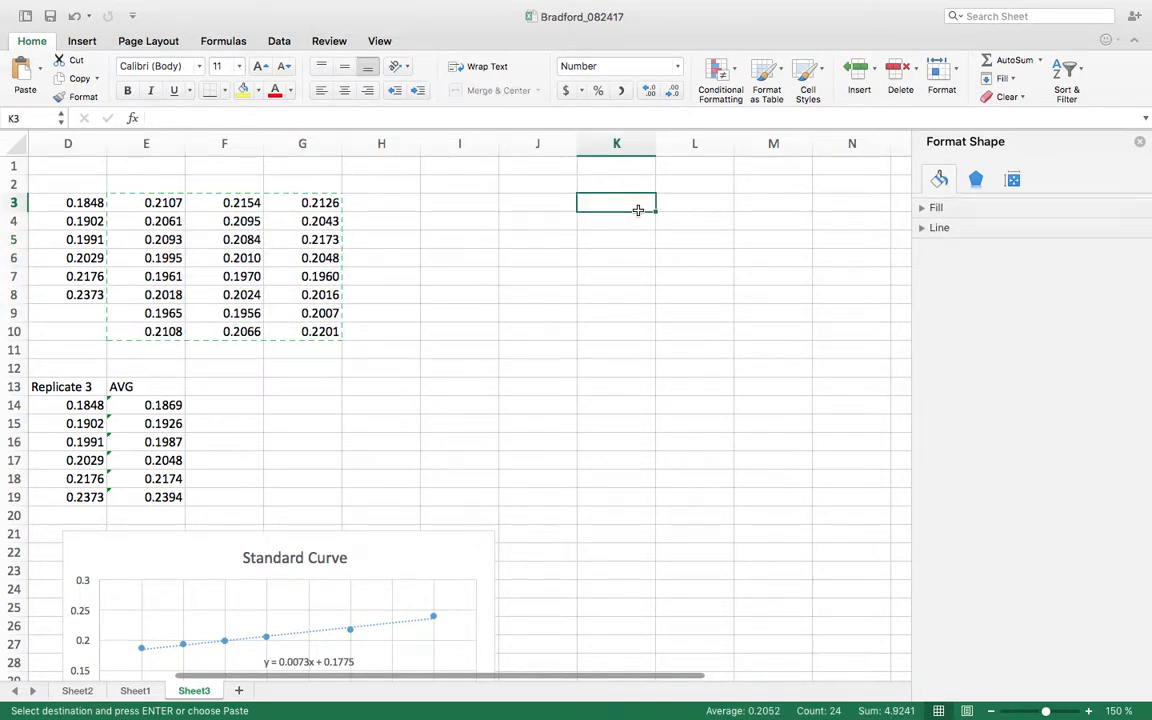
key(super+v)
scroll(635, 220, right, 5)
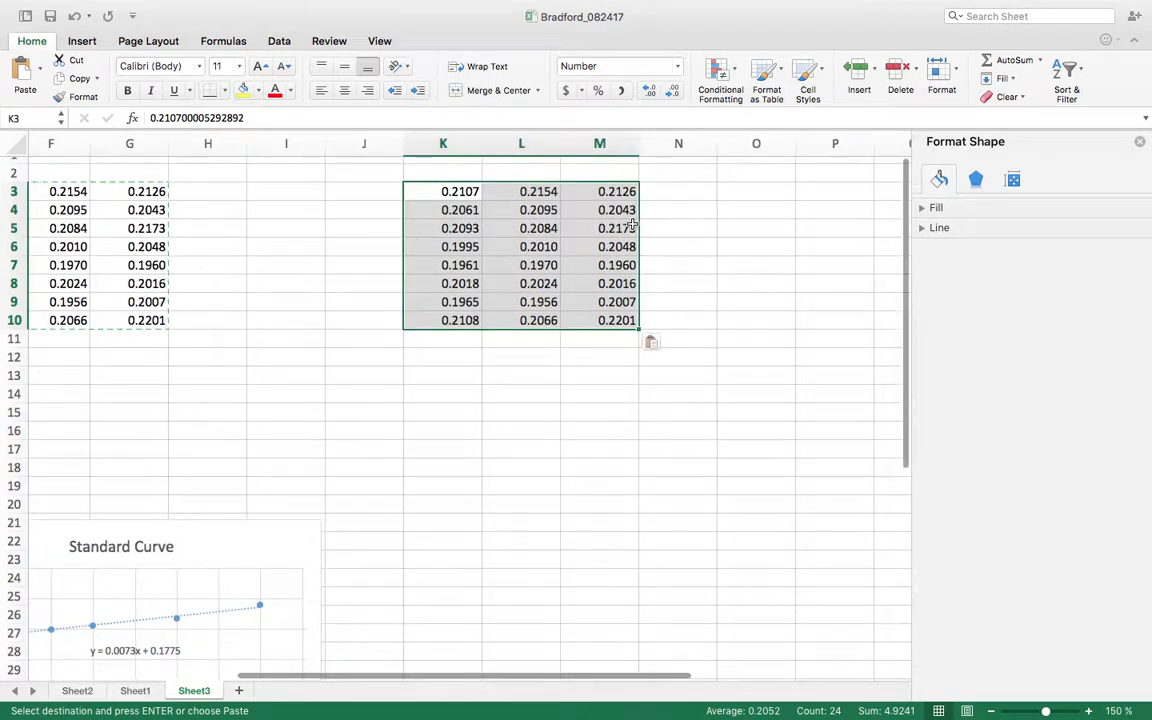
click(624, 187)
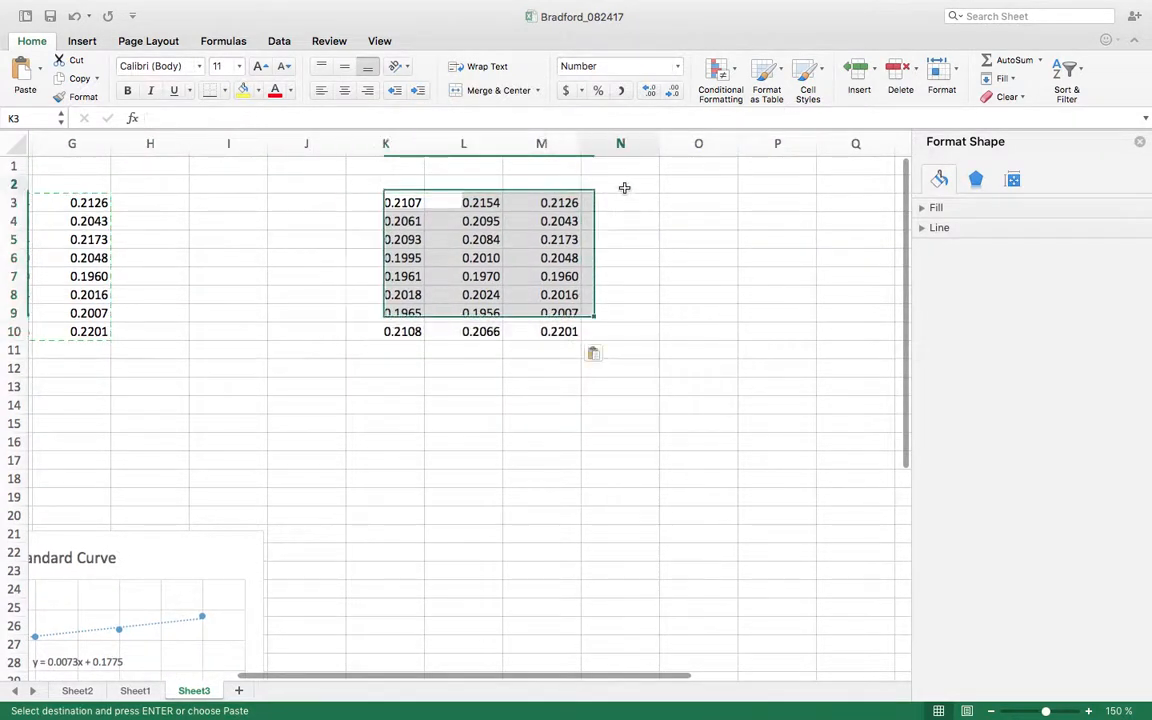
click(319, 206)
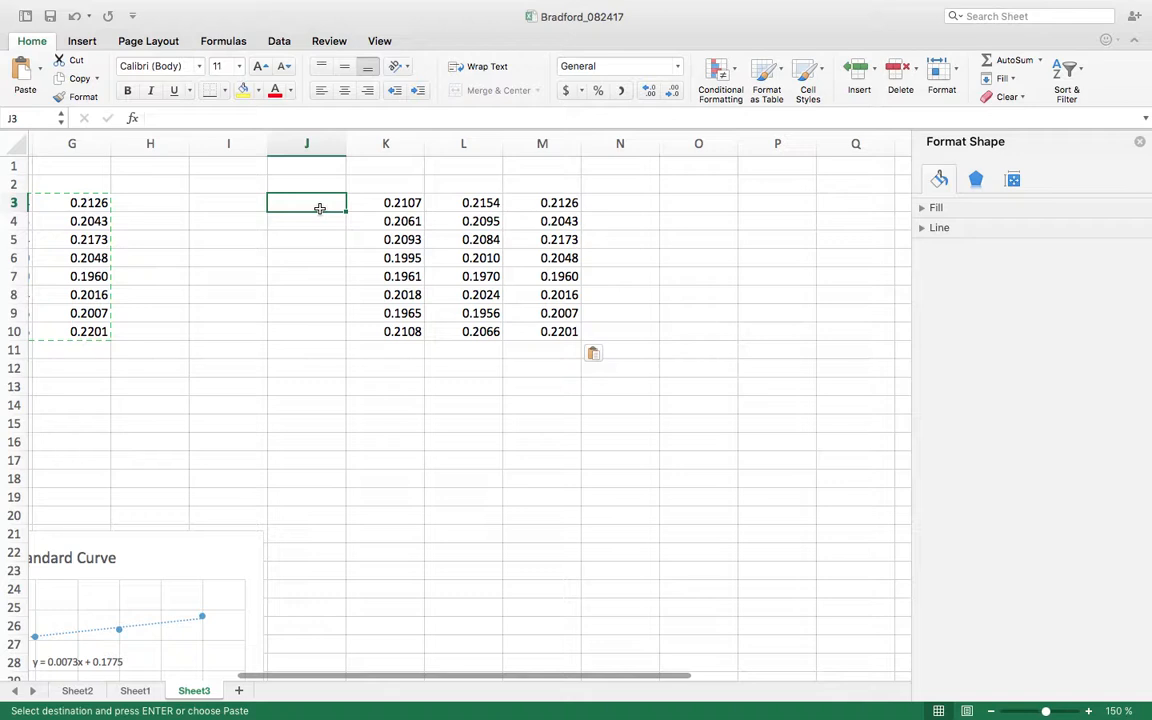
Enter the column header "Cell Lines" in cell J2
key(Up)
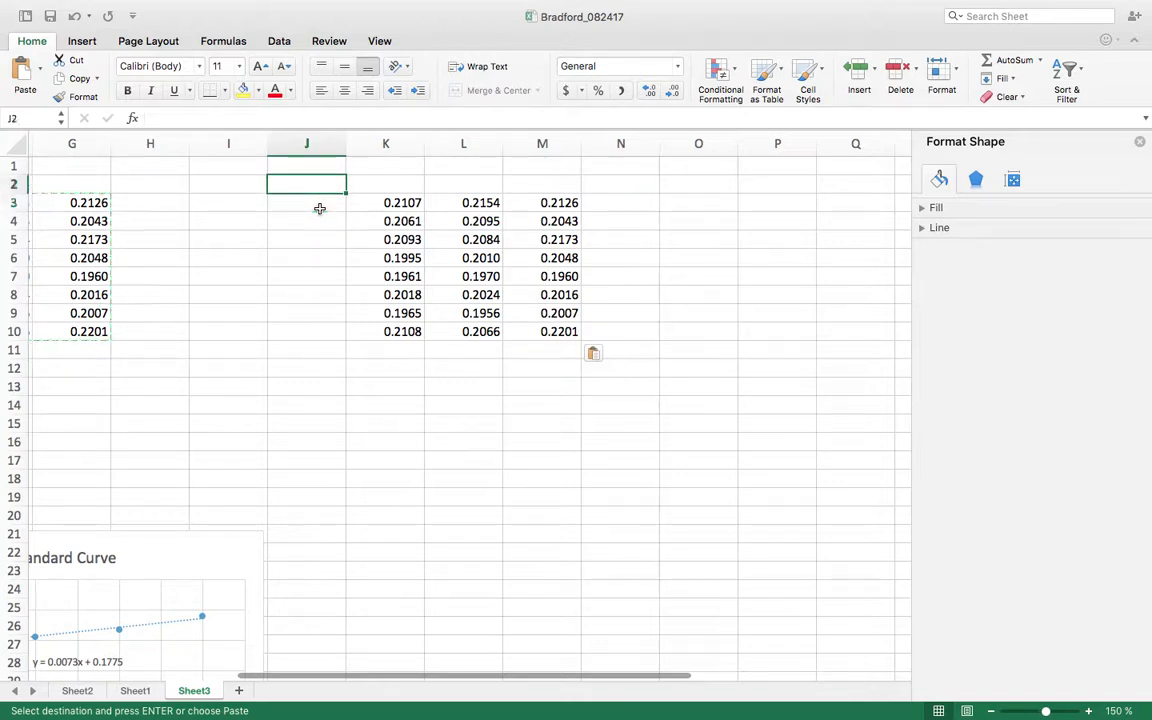
text(Cell Lines)
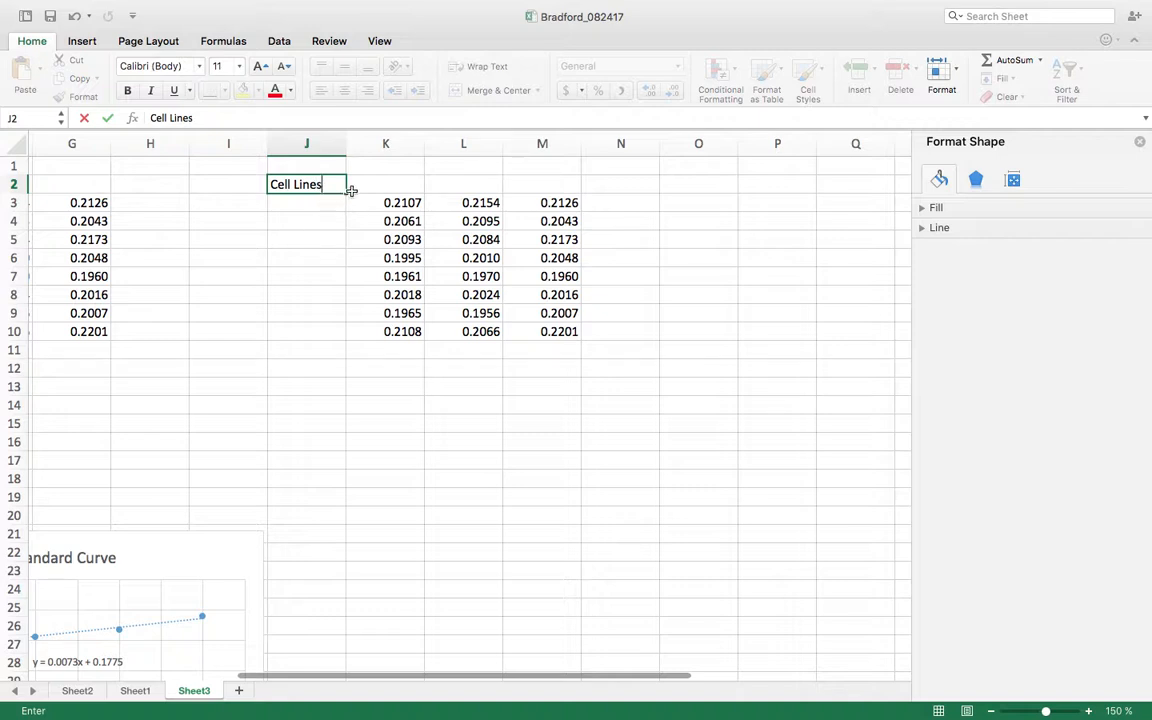
click(356, 183)
Insert a blank column before the pasted readings at column K and head it "Treatment" in K2
click(385, 144)
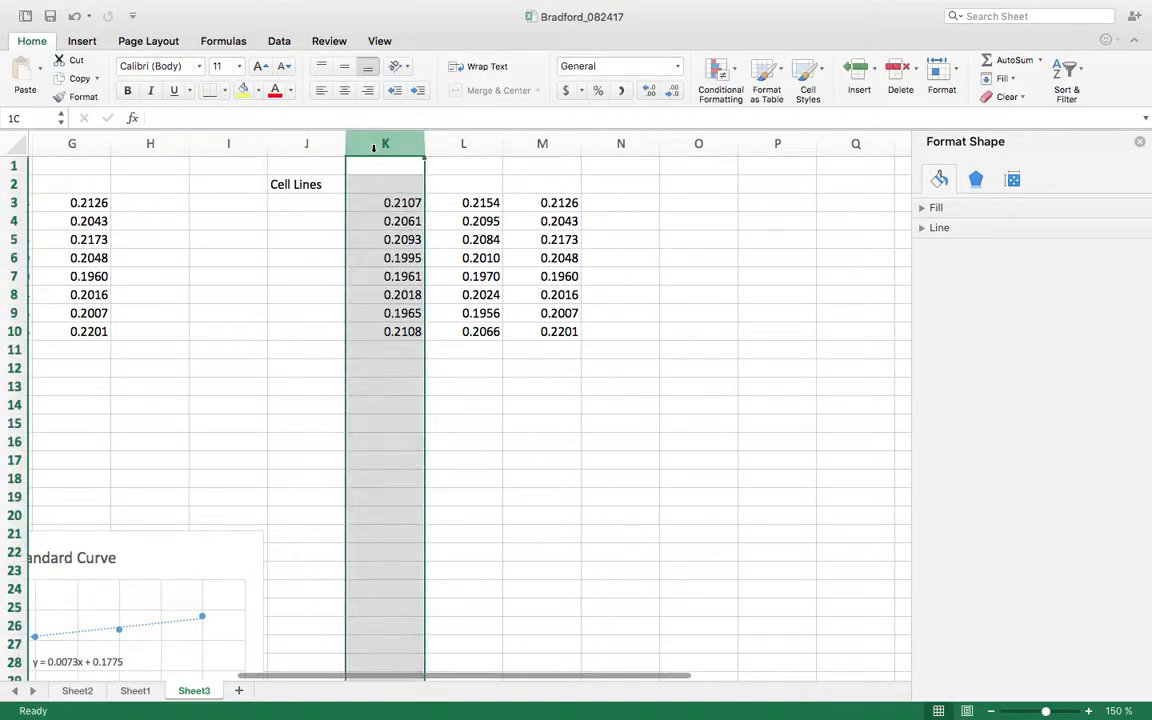
right_click(419, 242)
click(412, 227)
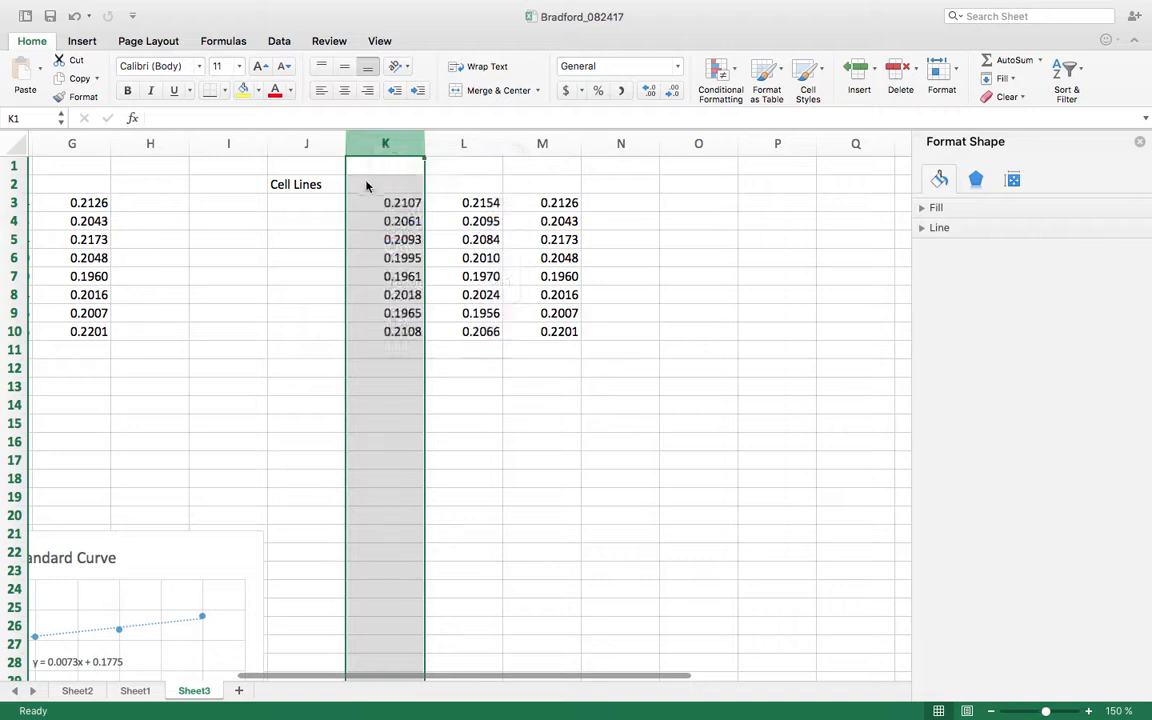
click(378, 188)
text(Treatment)
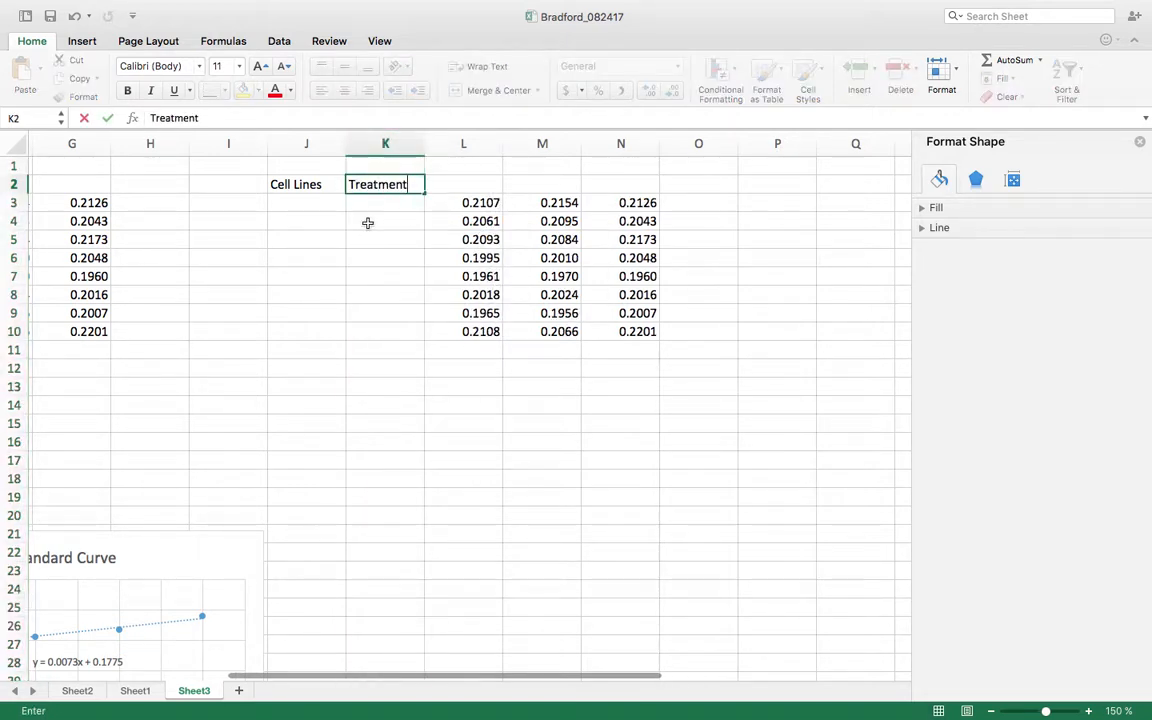
List the treatments DMSO, iBET, 100 JQ1 and 500 JQ1 in cells K3 to K6
click(365, 200)
text(DMSO)
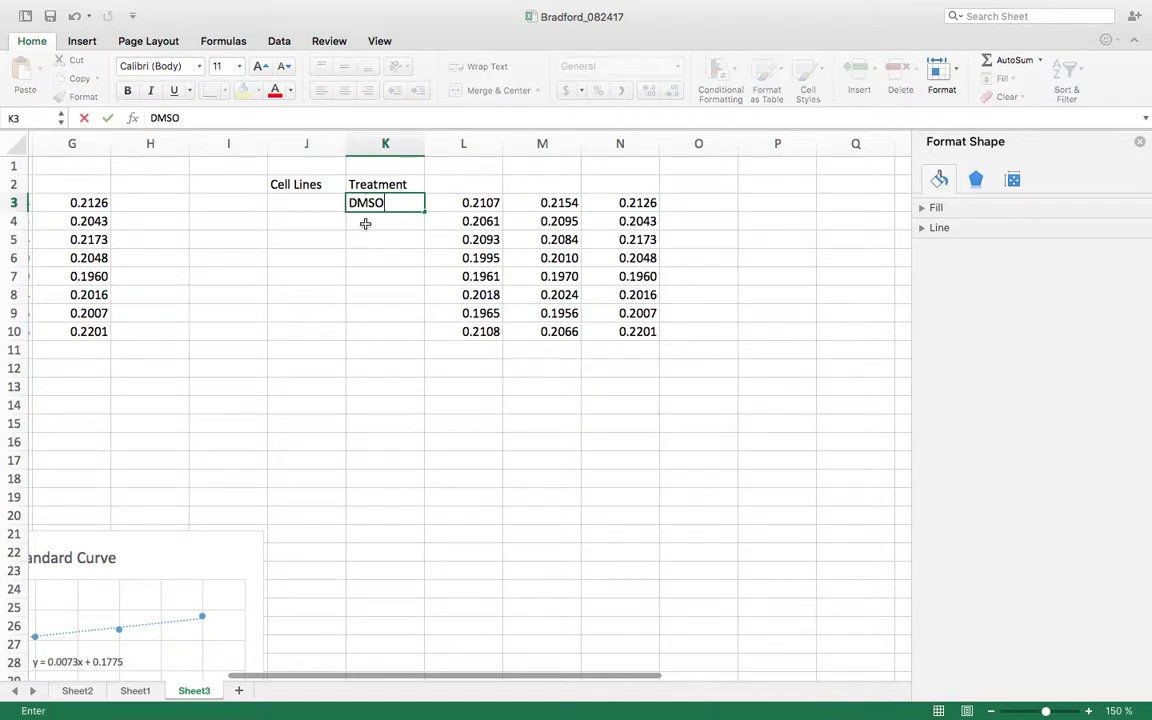
click(365, 223)
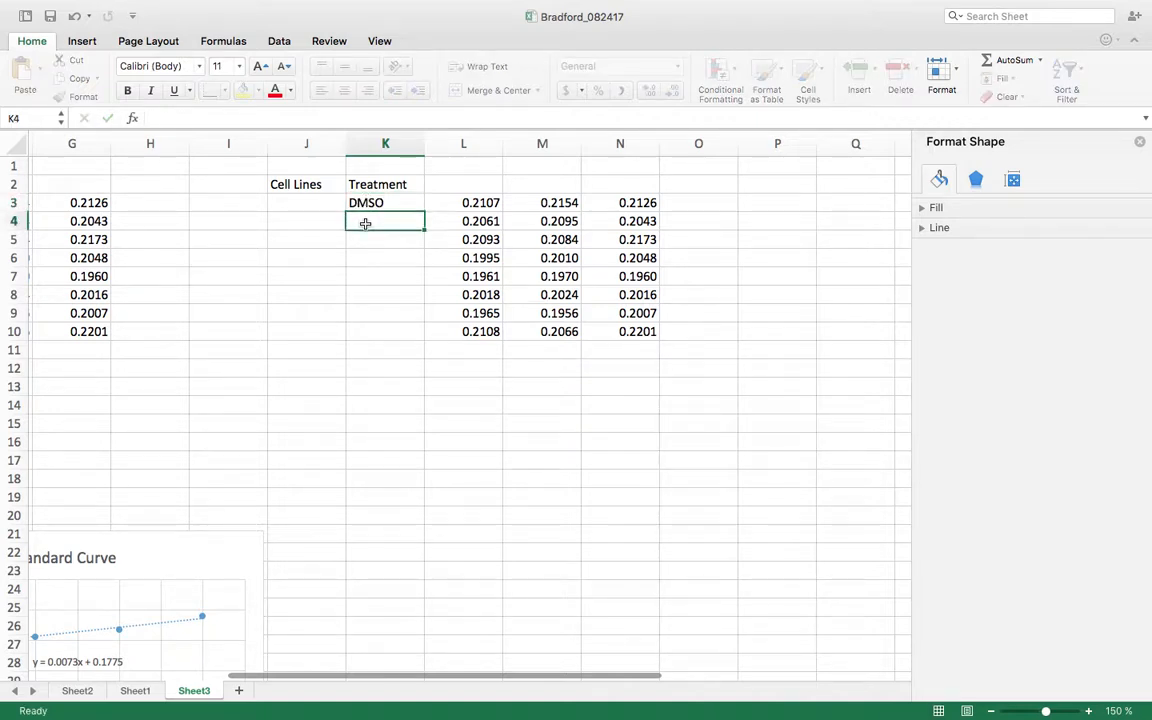
text(iBET)
key(Return)
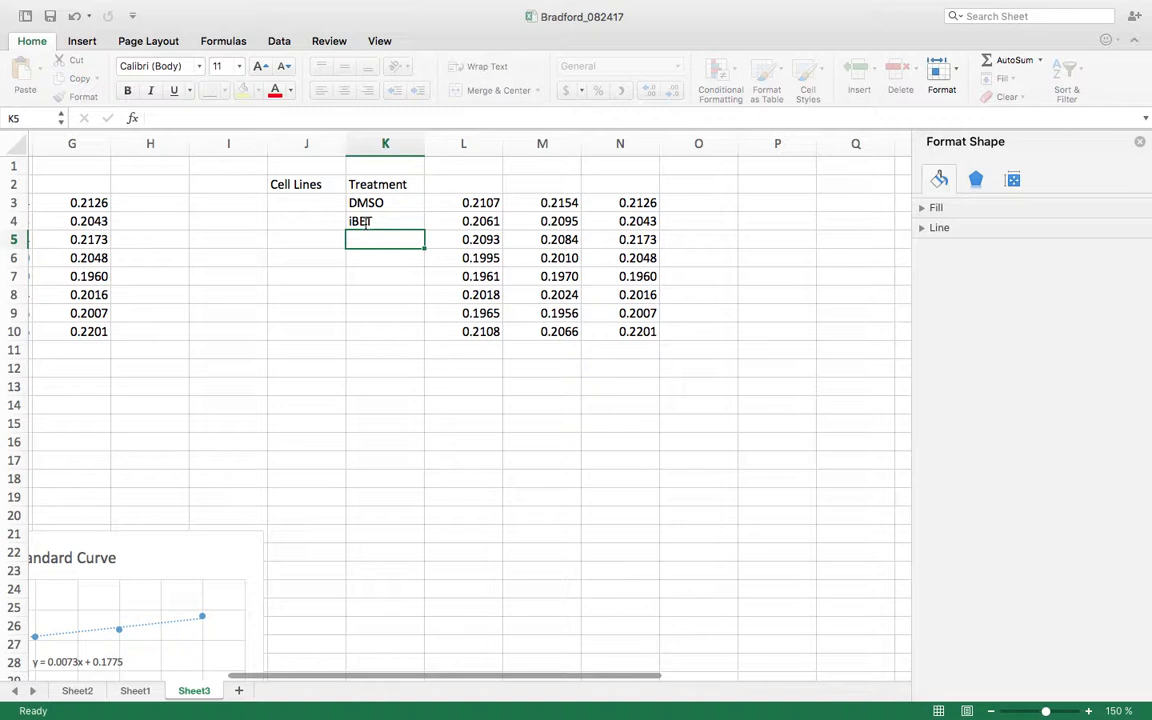
text(100n)
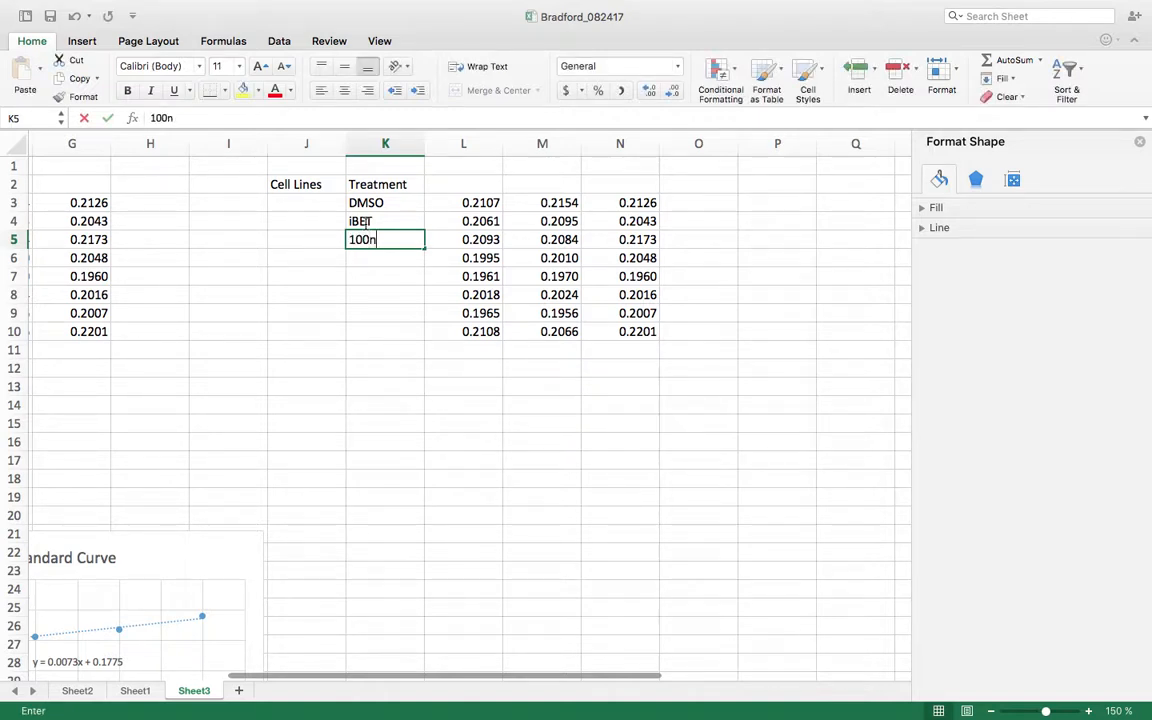
key(BackSpace)
text(JQ1)
key(Return)
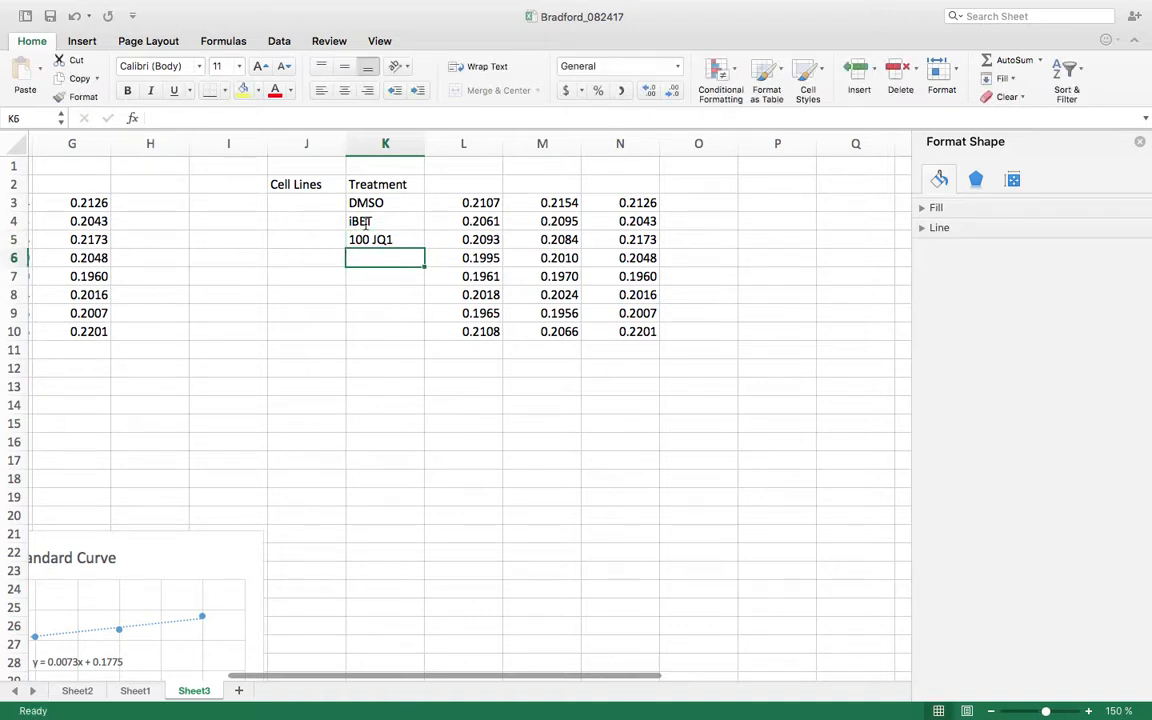
text(500 JQ)
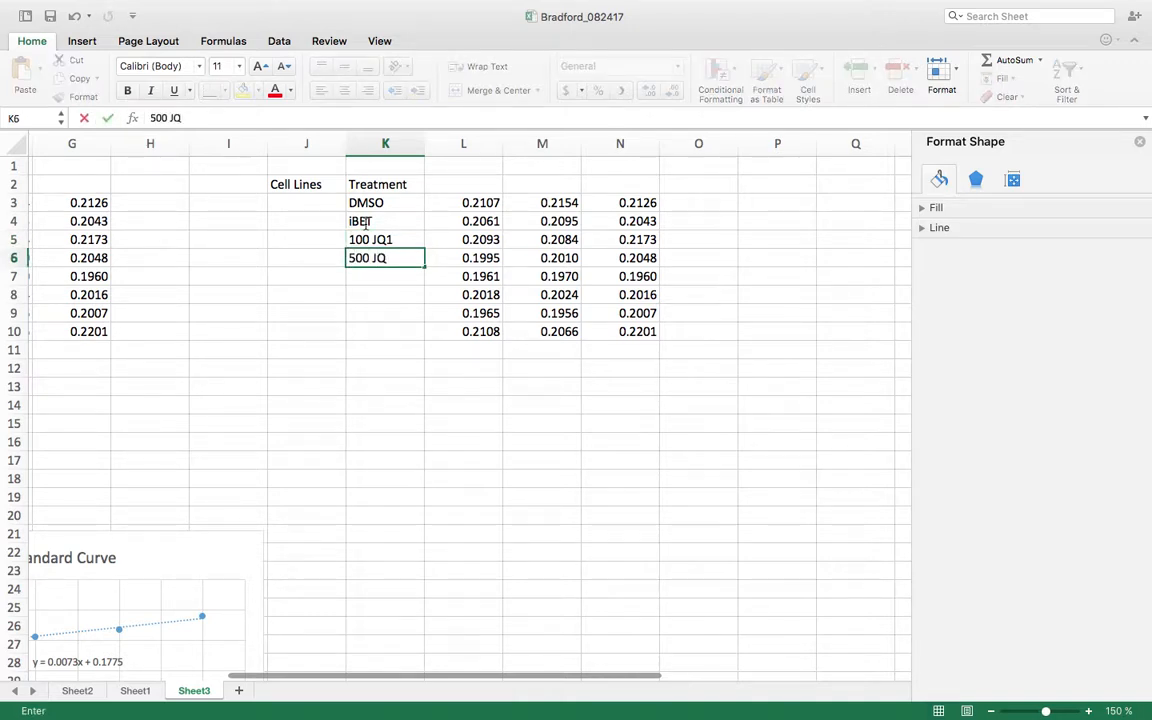
text(1)
Enter the cell line names RI-1 in J3 and U2932 in J7
click(311, 201)
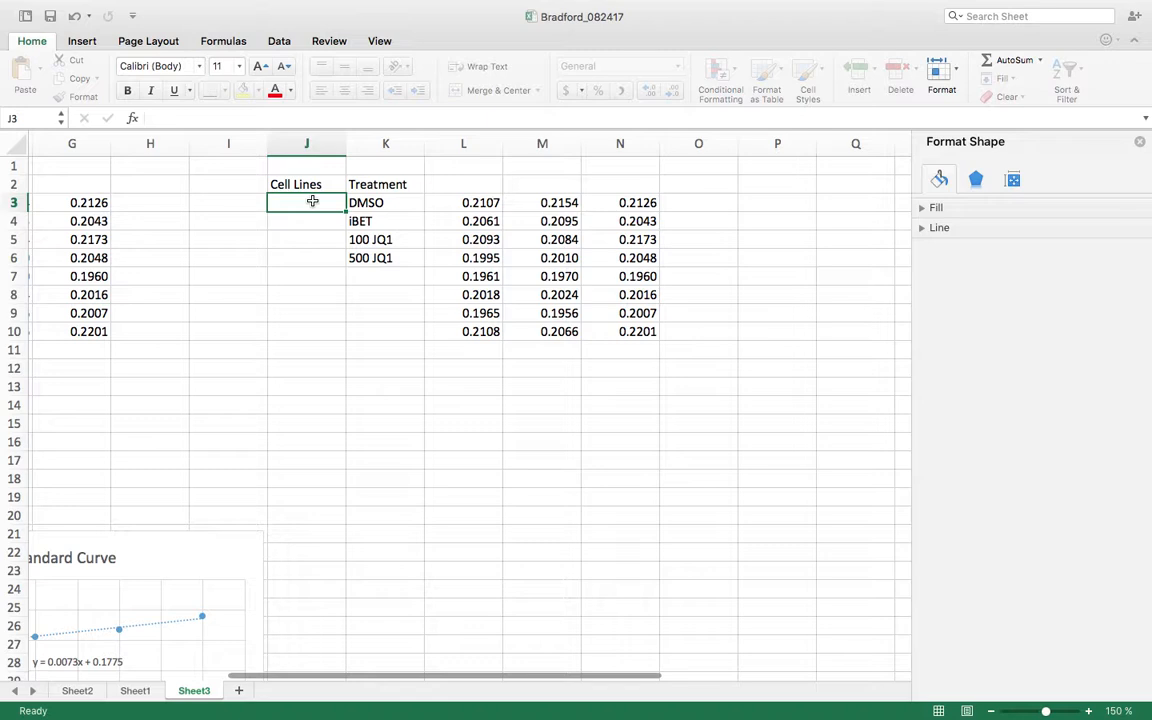
text(RI)
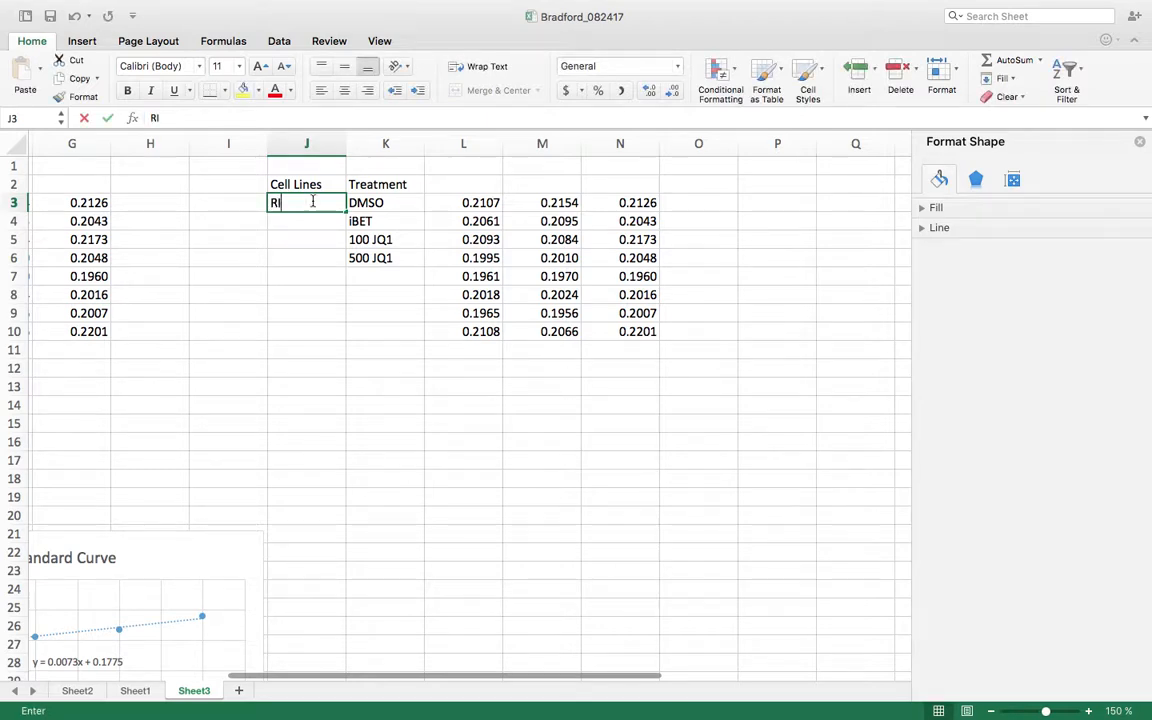
text(-1)
key(Return)
key(Down)
key(Down)
key(Down)
text(U2932)
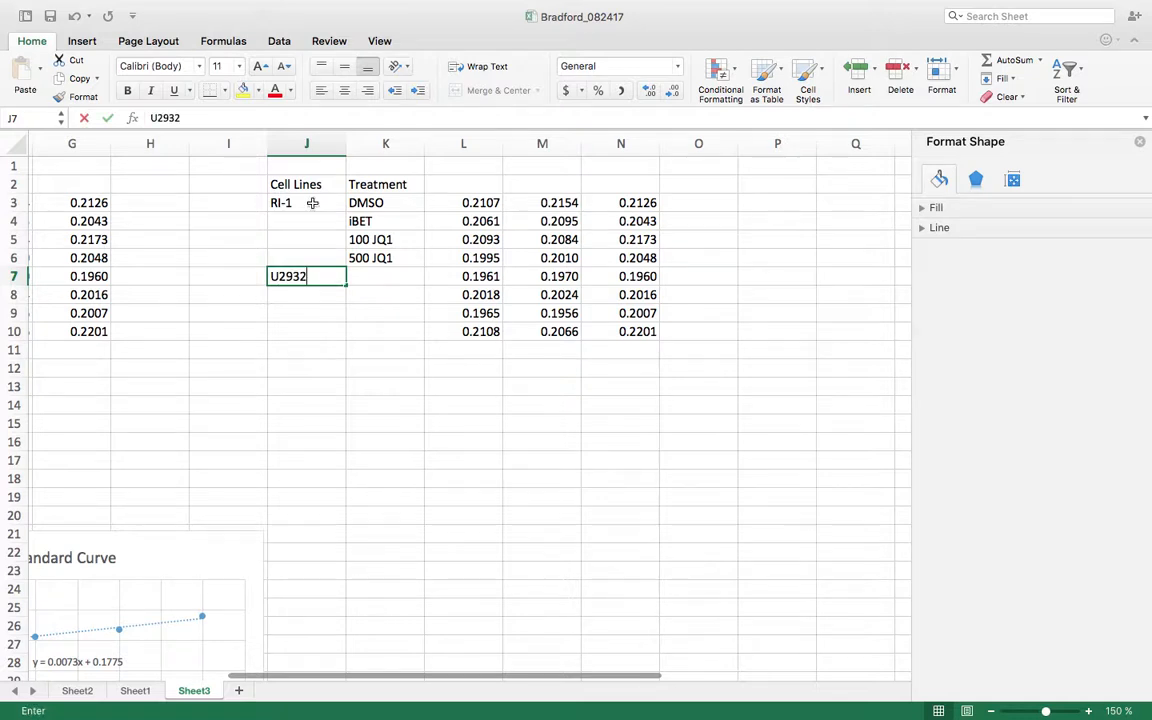
key(Up)
key(Up)
key(Up)
Fill the cell line name in J3 down to J6 and the one in J7 down to J10
click(336, 203)
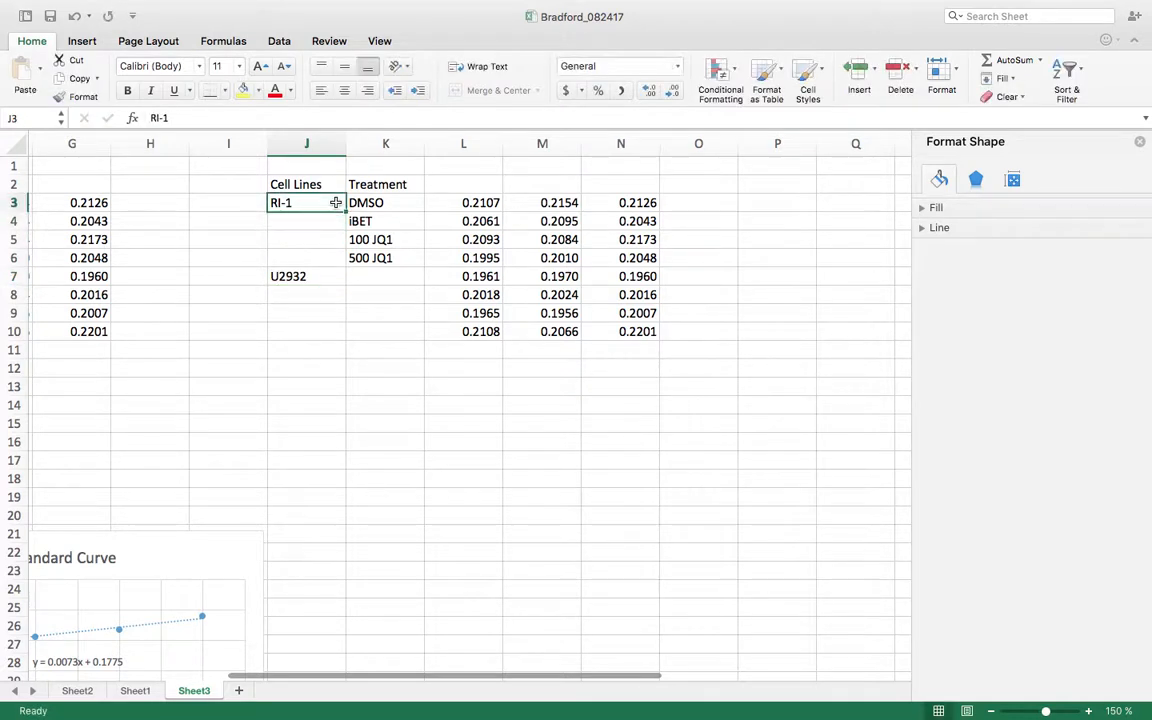
drag(345, 212, 337, 262)
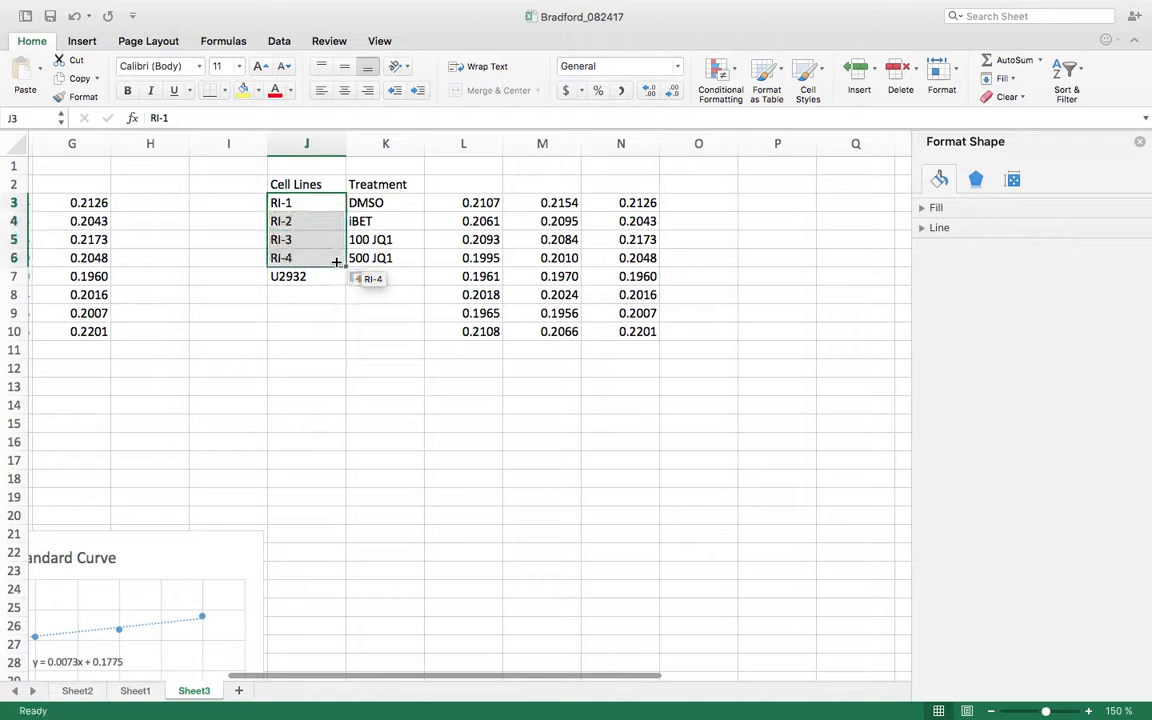
click(317, 275)
drag(344, 285, 331, 334)
click(411, 331)
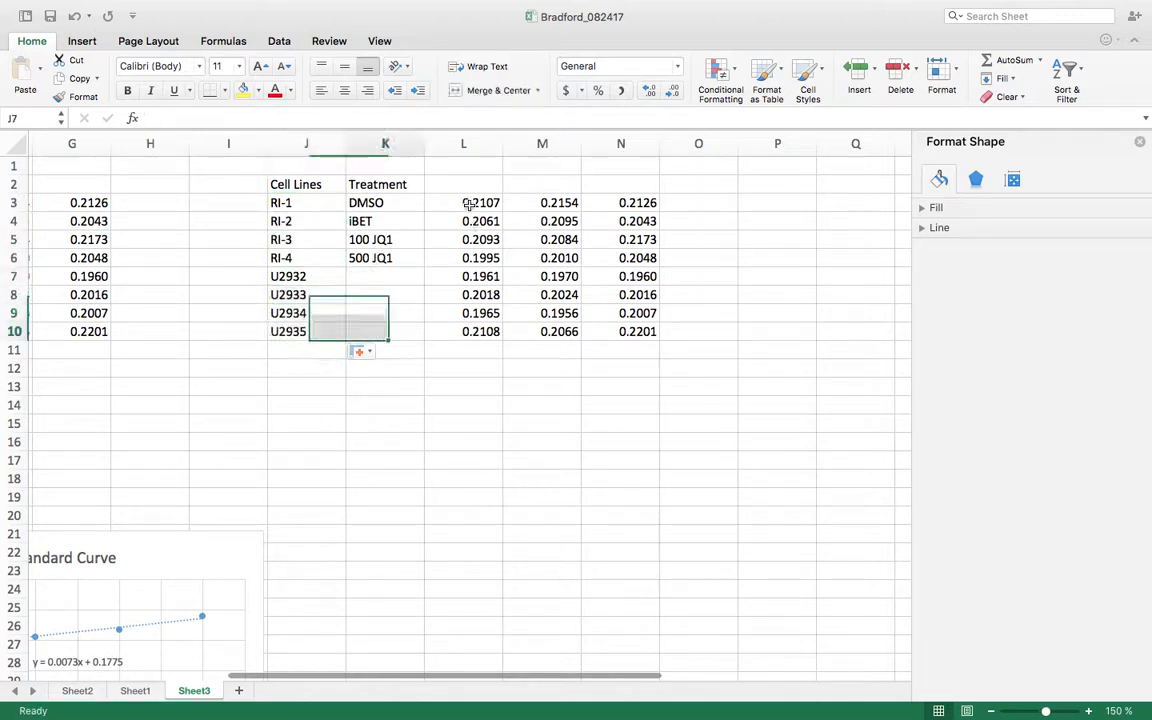
Head the three reading columns in L2:N2 as Replicate 1, Replicate 2 and Replicate 3
click(466, 183)
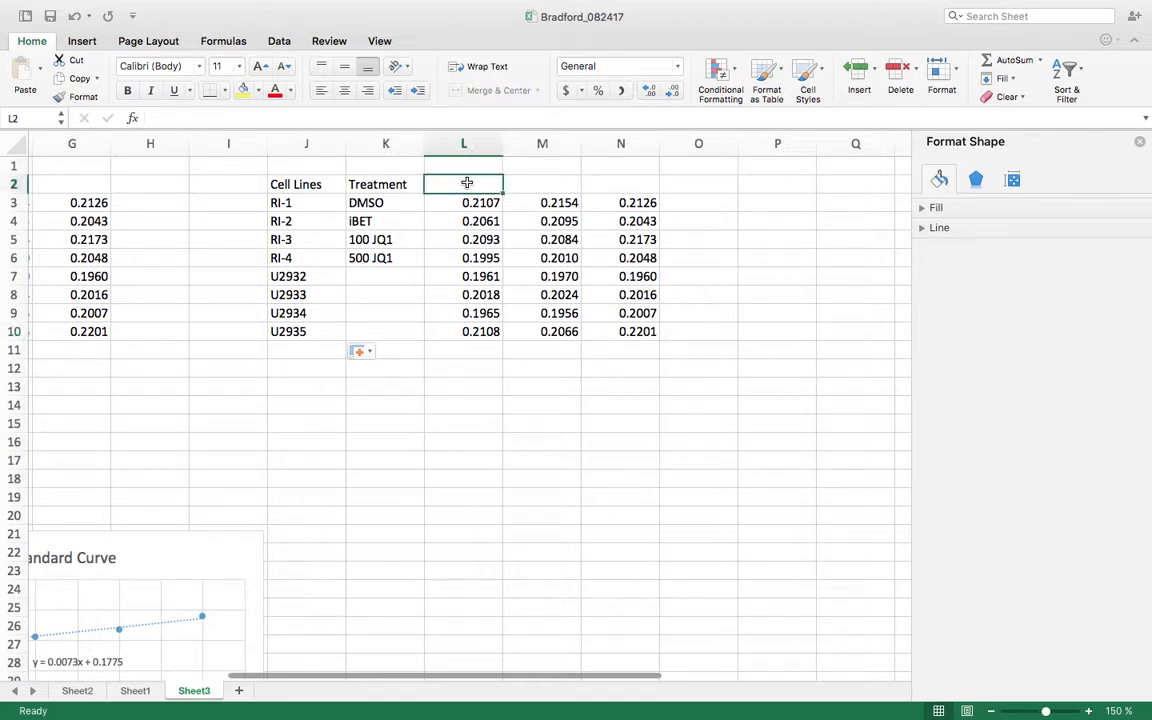
text(Replicate 1)
click(512, 170)
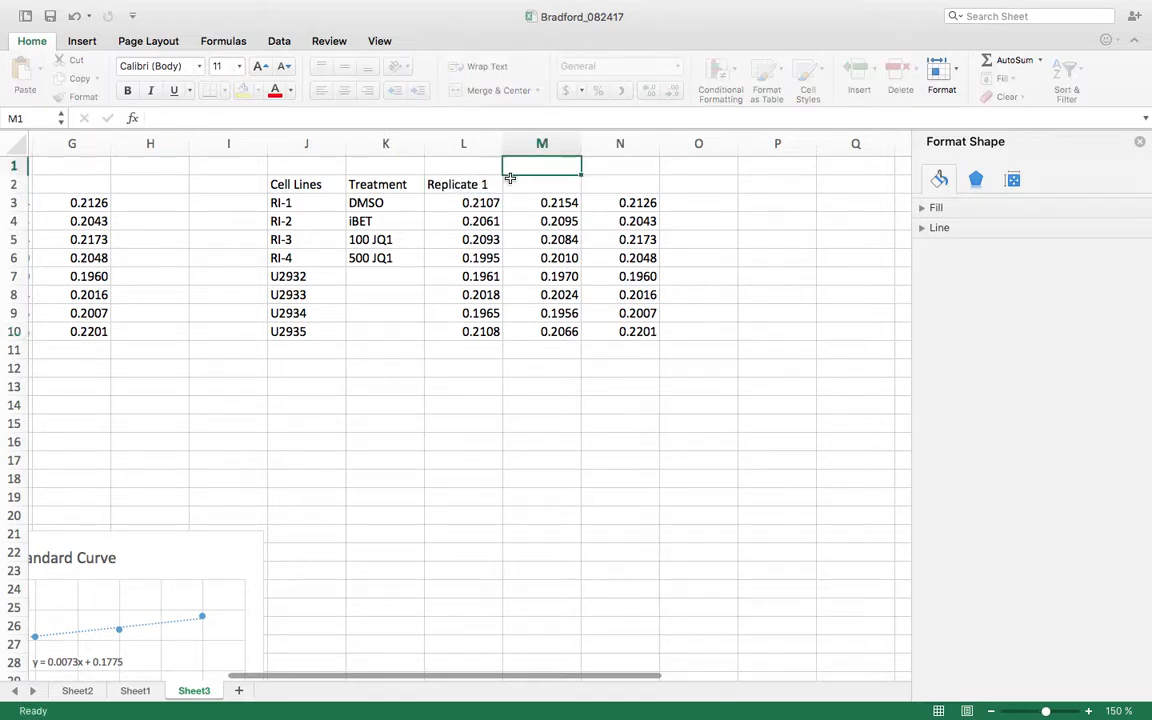
click(496, 190)
drag(502, 192, 622, 193)
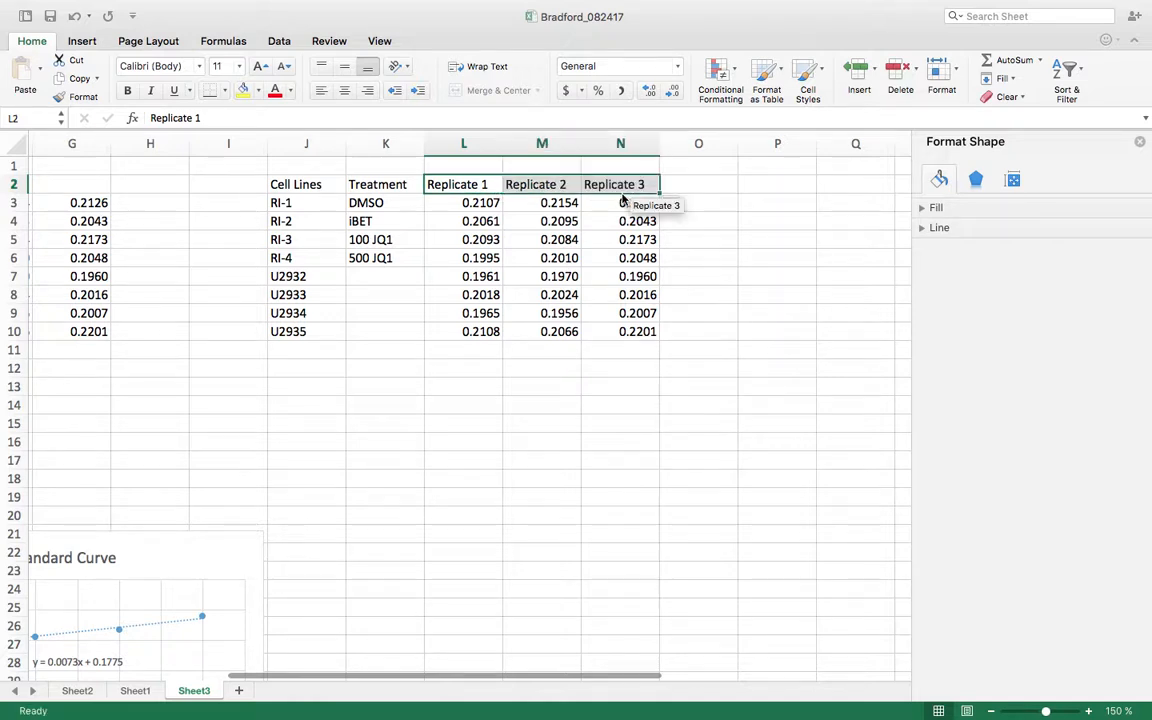
Try to bring the treatment names in K3:K6 down to K7:K10 by moving the range
click(396, 279)
drag(383, 208, 383, 257)
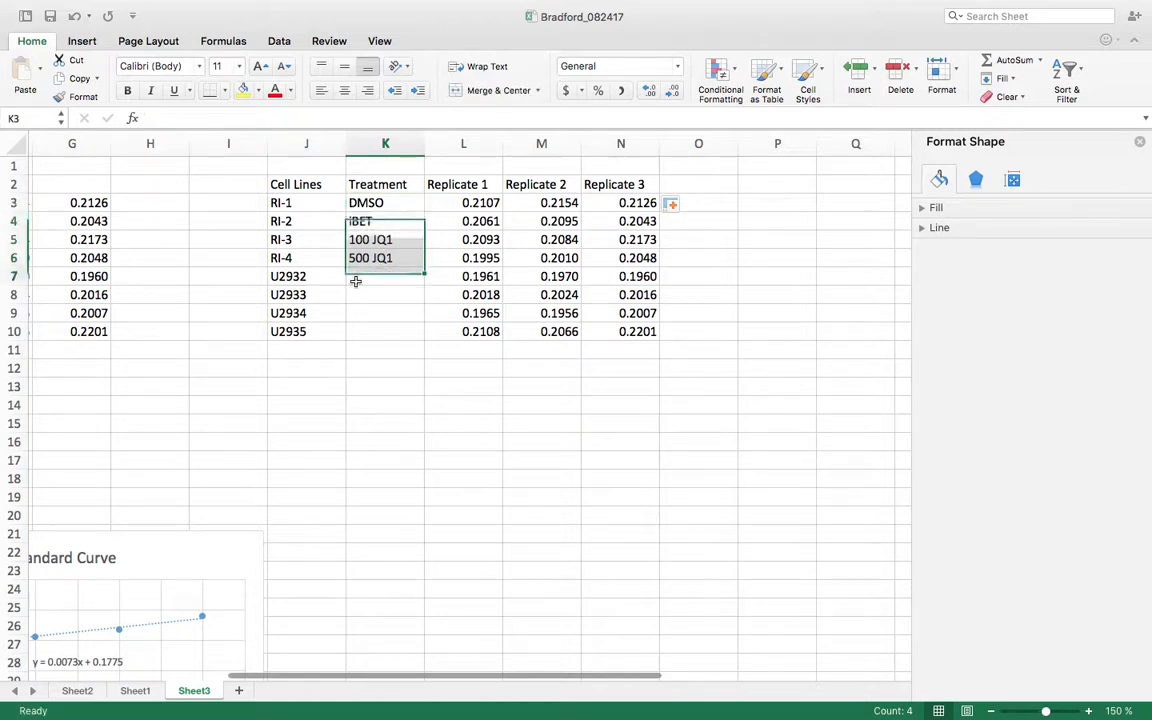
click(392, 283)
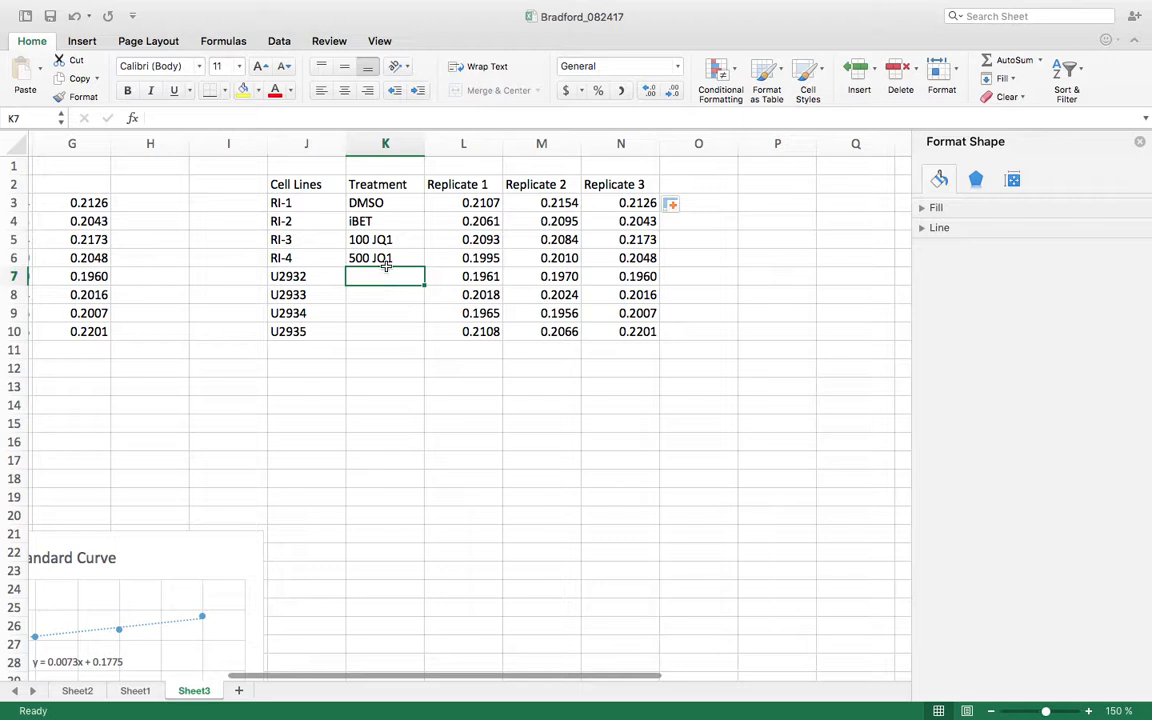
drag(366, 203, 381, 340)
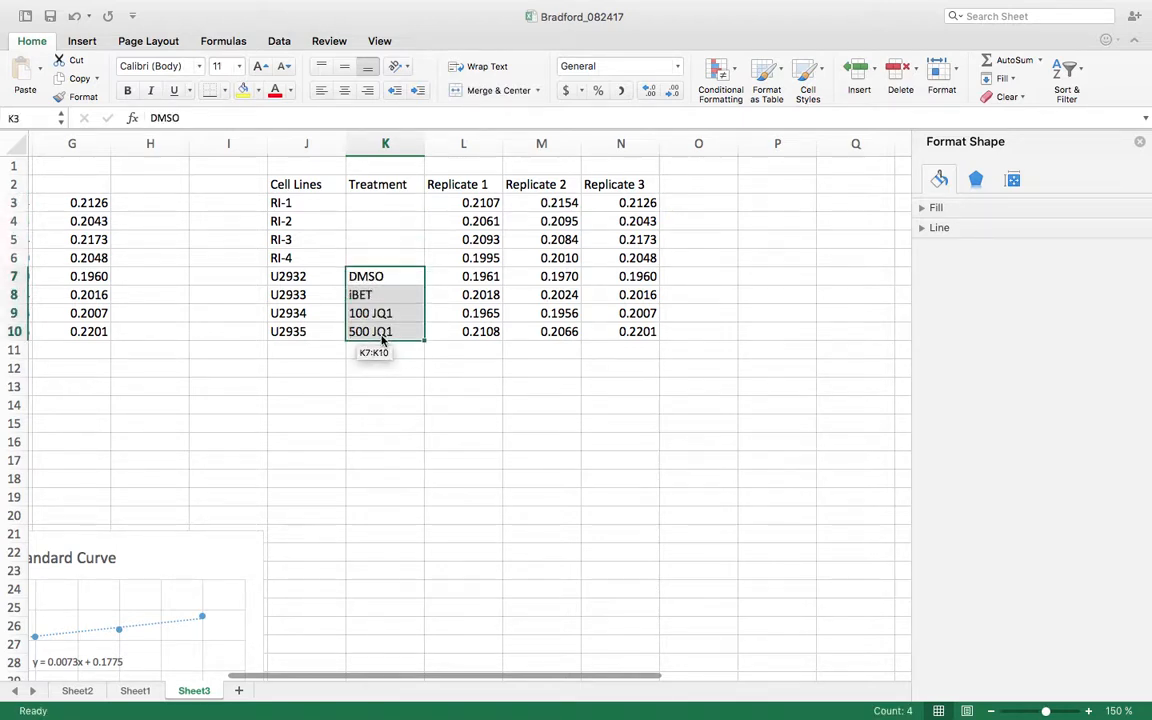
key(super+z)
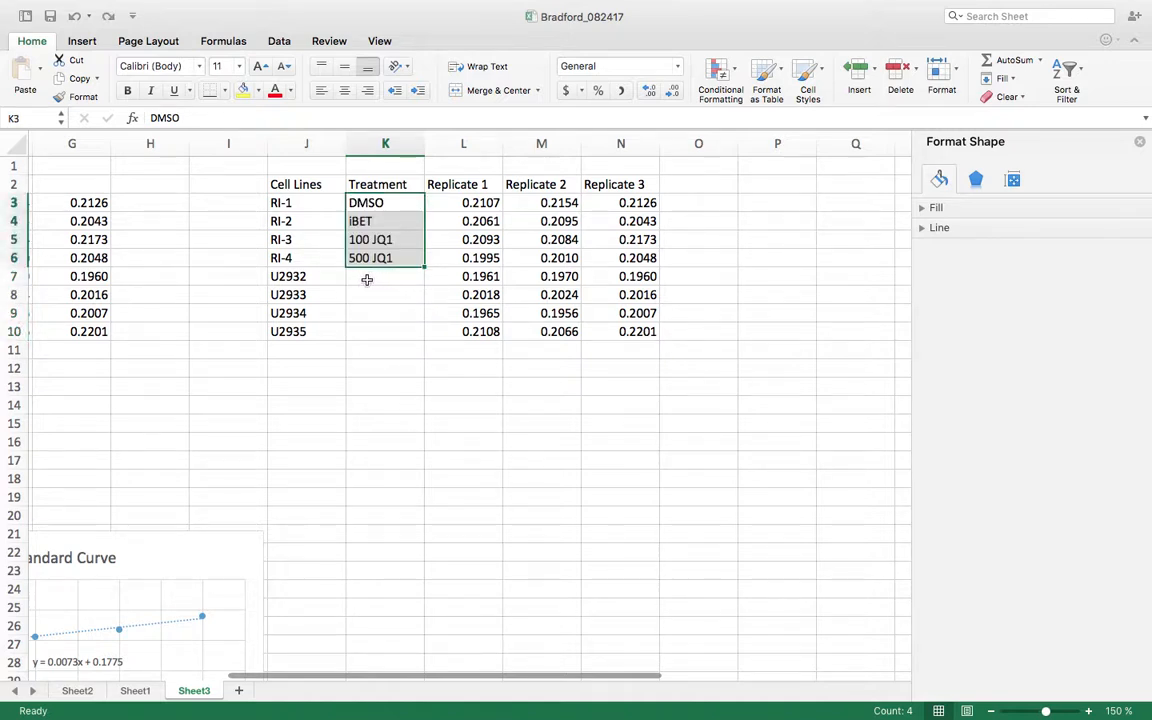
Copy the four treatment names in K3:K6 and paste them into K7:K10
key(super+c)
click(415, 291)
click(403, 277)
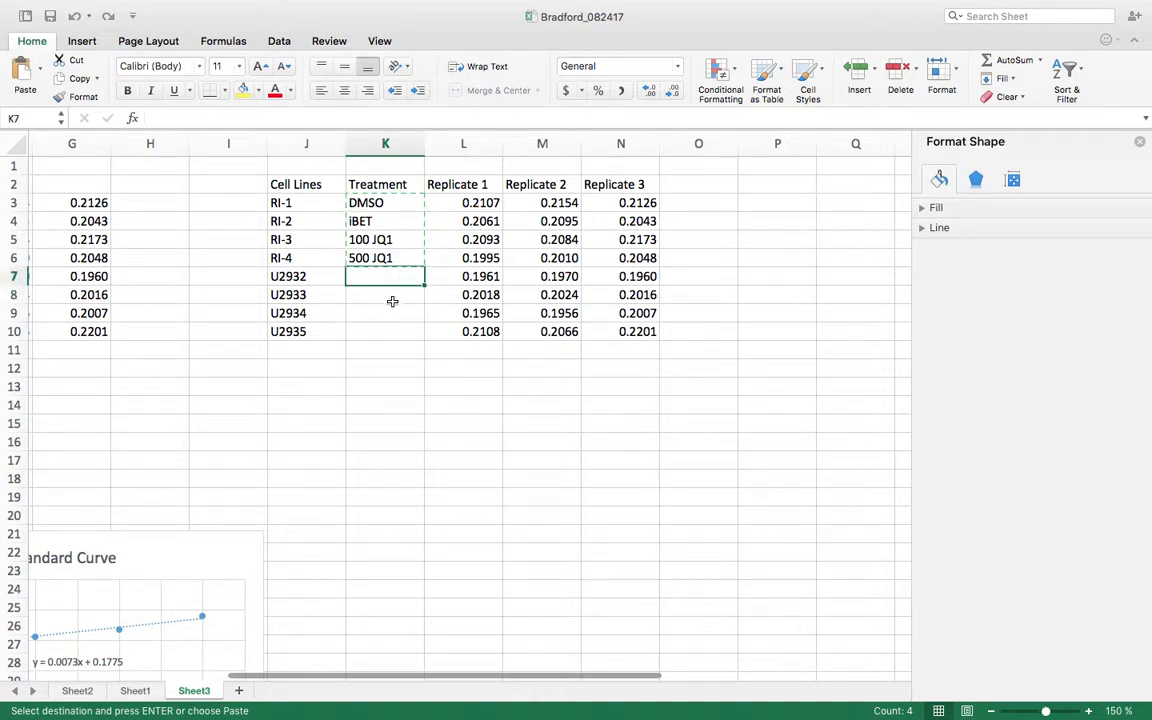
key(super+v)
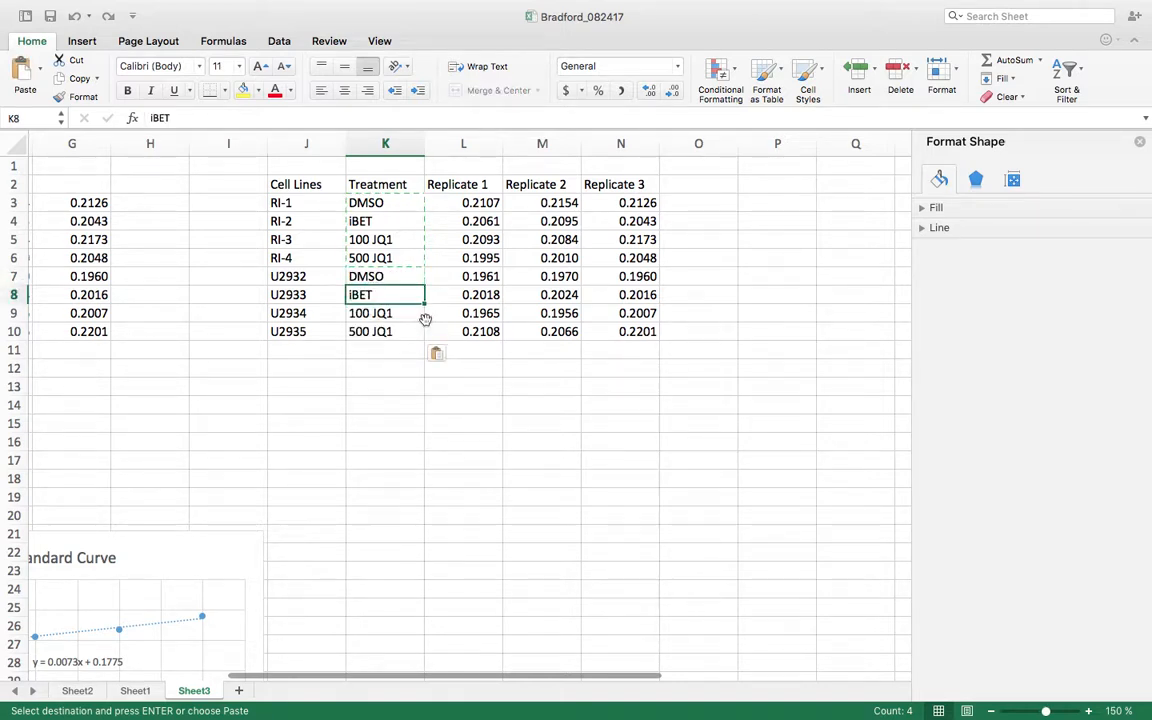
Add an "AVG" column in O2:O10 that averages each sample's three replicates, starting with =AVERAGE(L3:N3) in O3
click(710, 187)
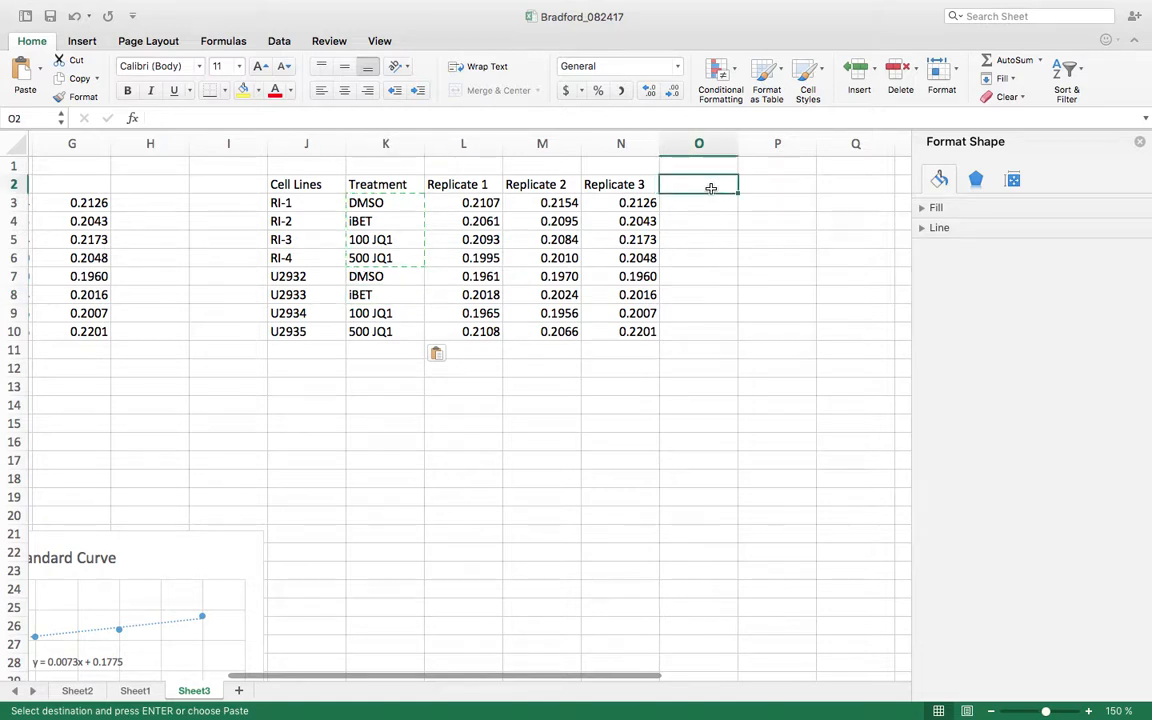
text(AVG)
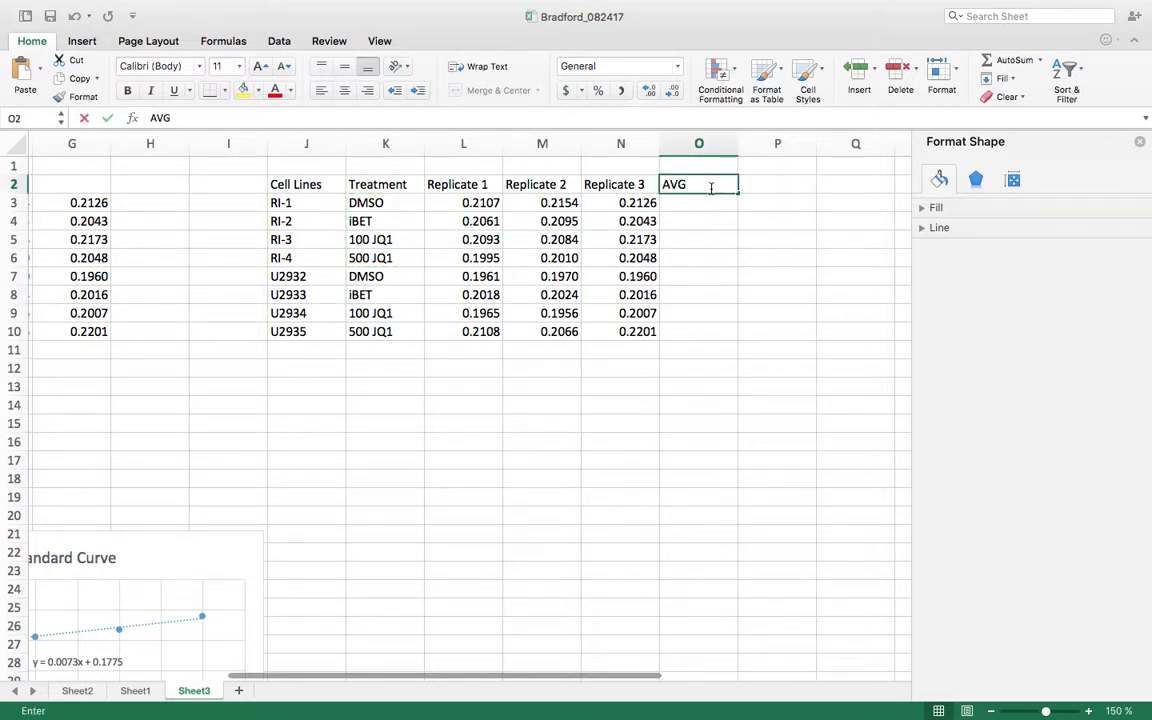
key(Return)
text(averag)
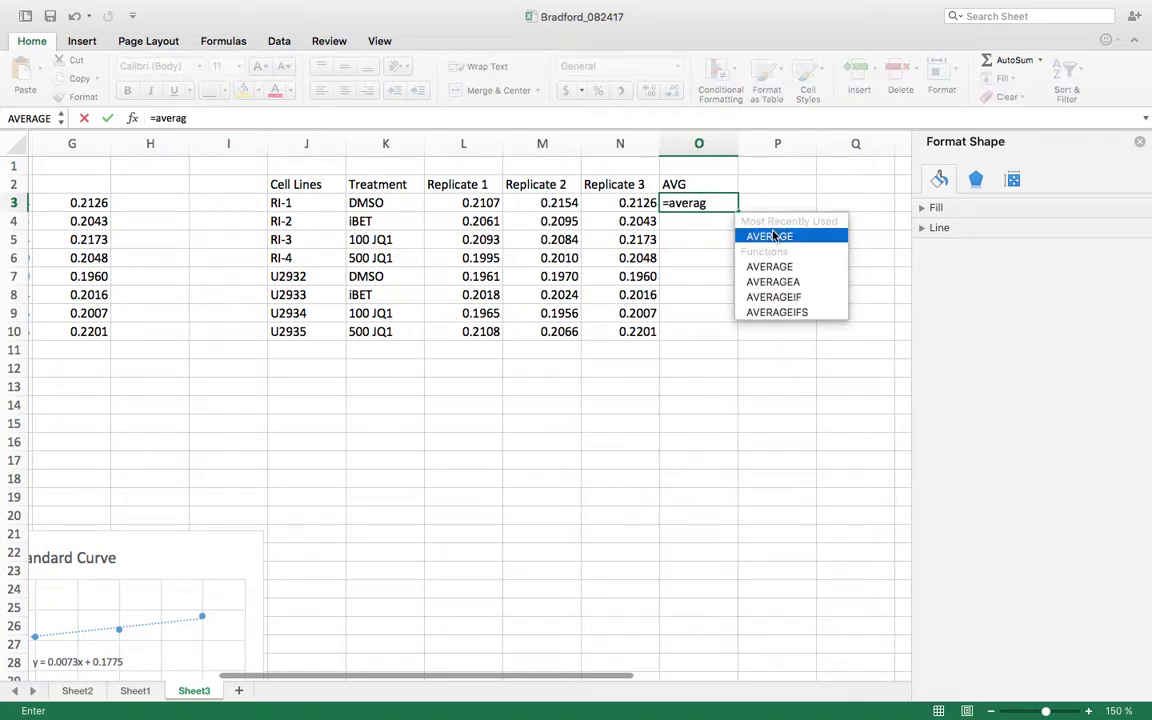
double_click(775, 235)
drag(452, 202, 620, 202)
key(Return)
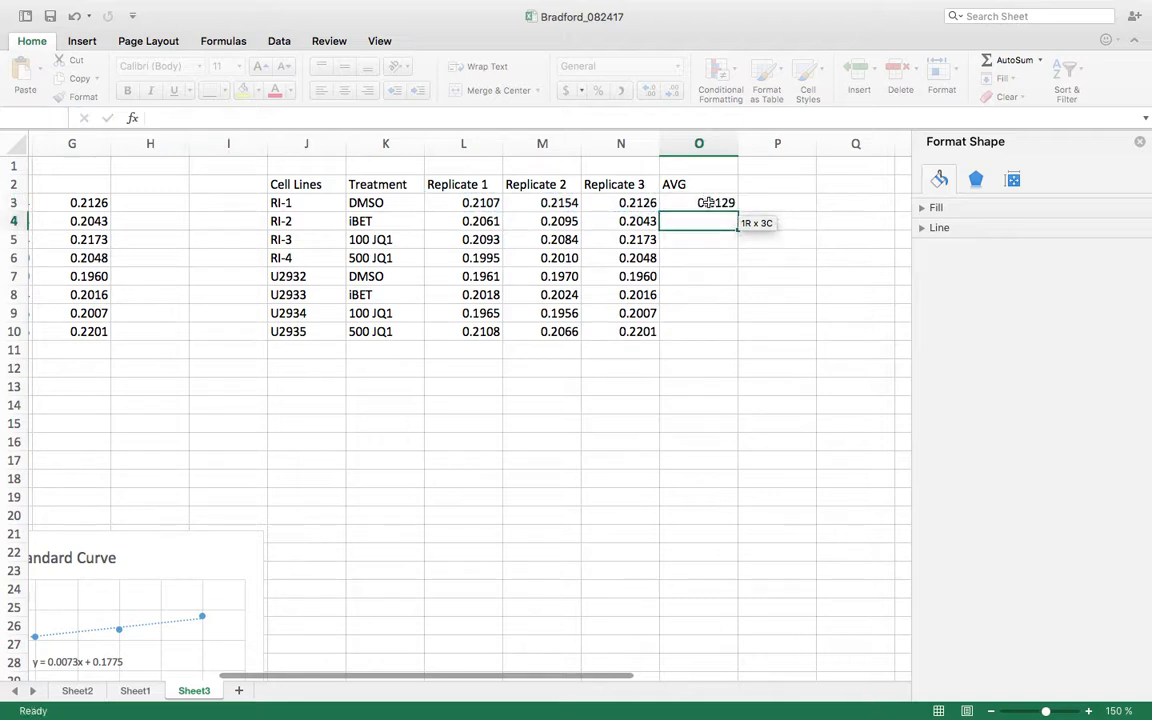
click(700, 203)
drag(736, 206, 718, 332)
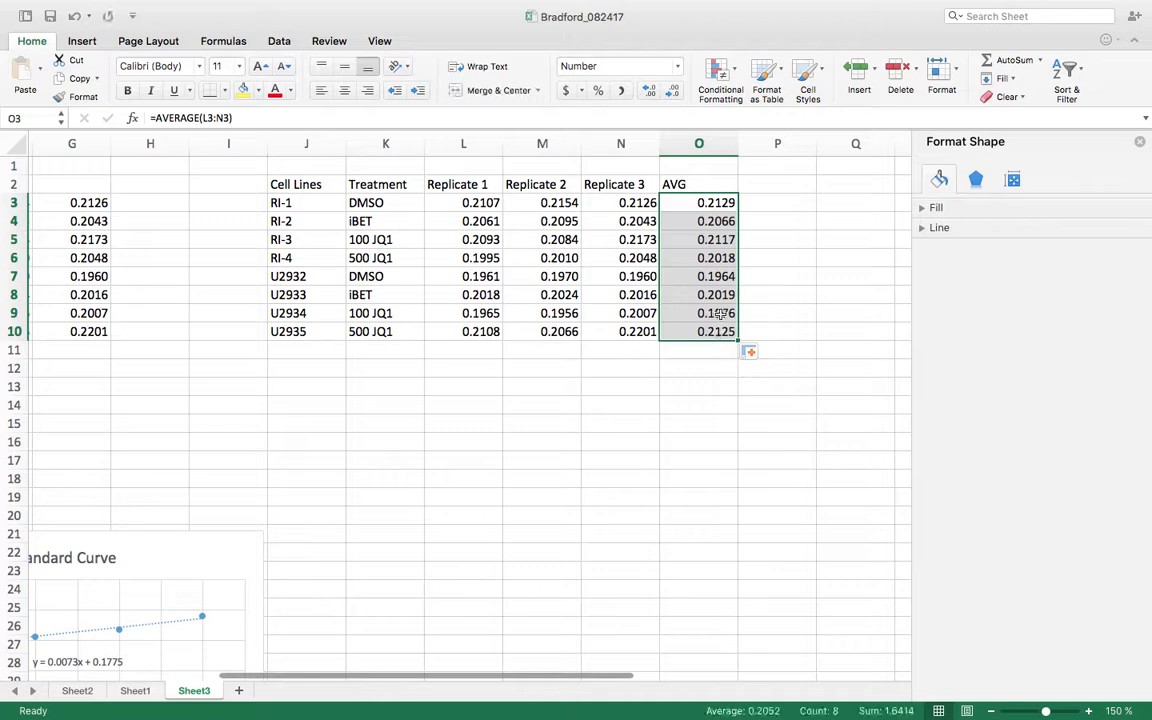
click(761, 203)
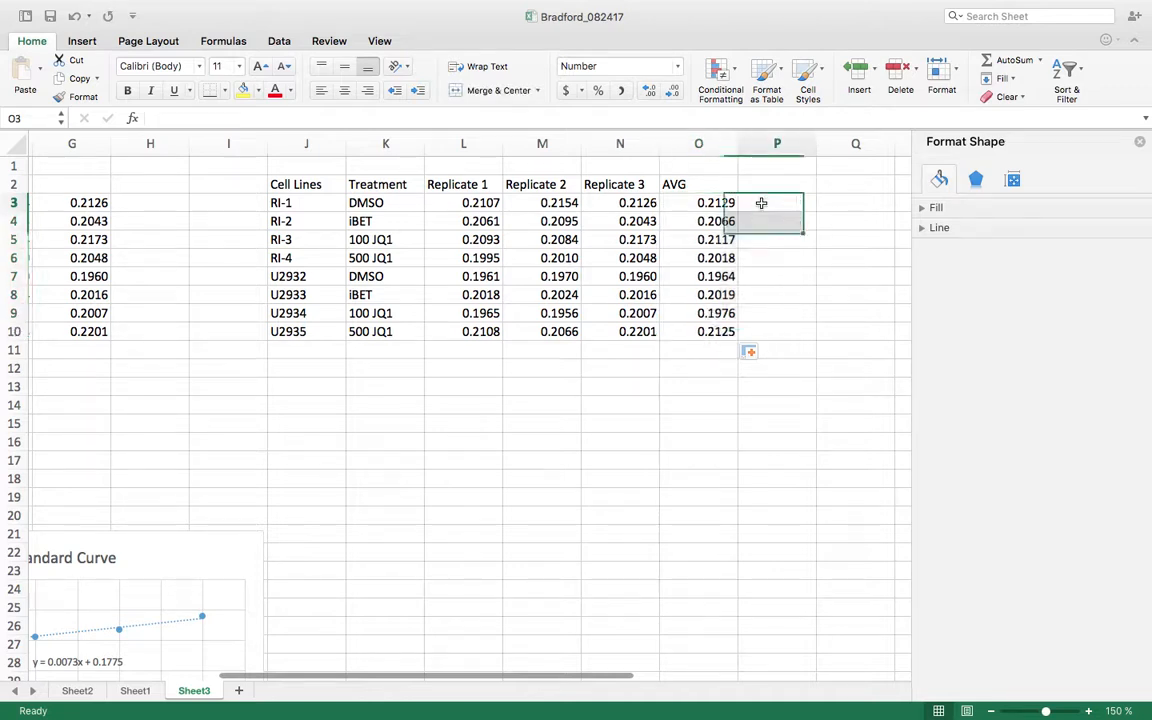
click(706, 202)
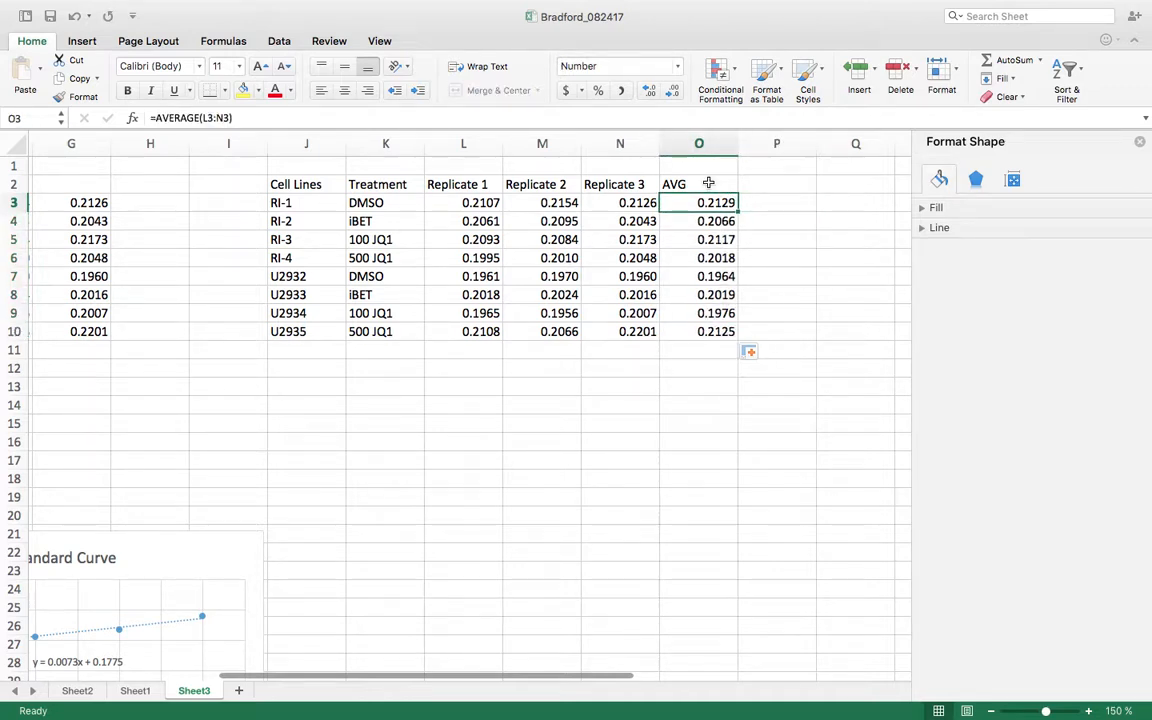
drag(708, 183, 718, 327)
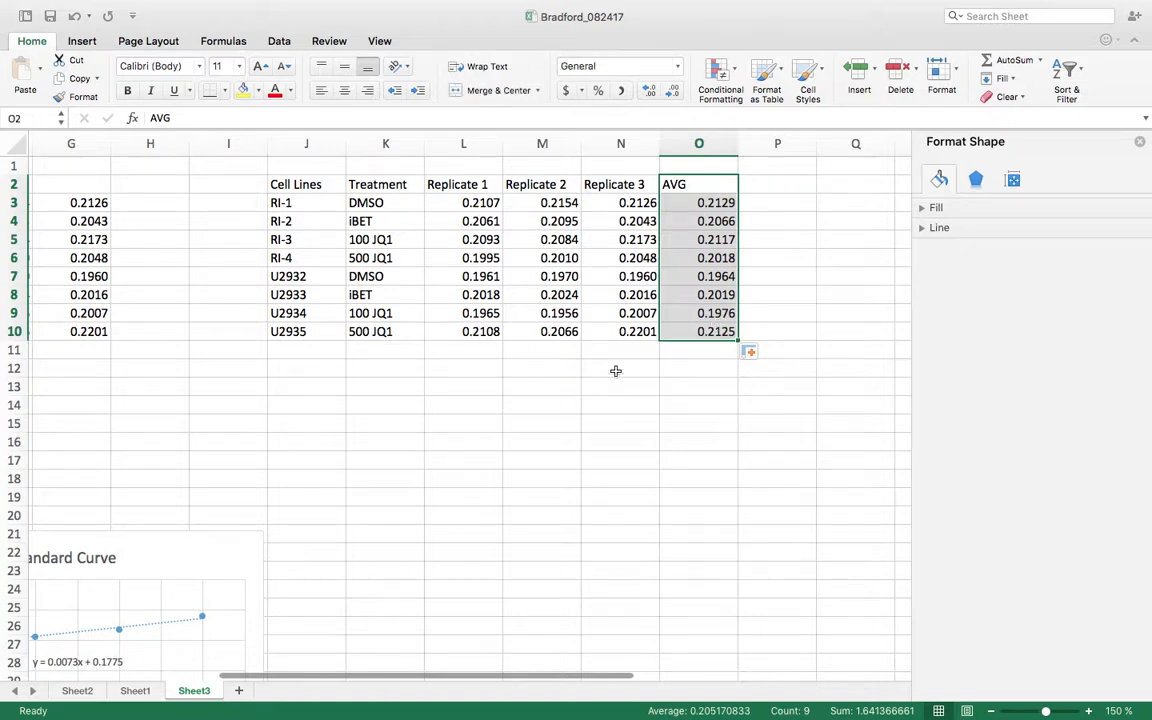
key(super+c)
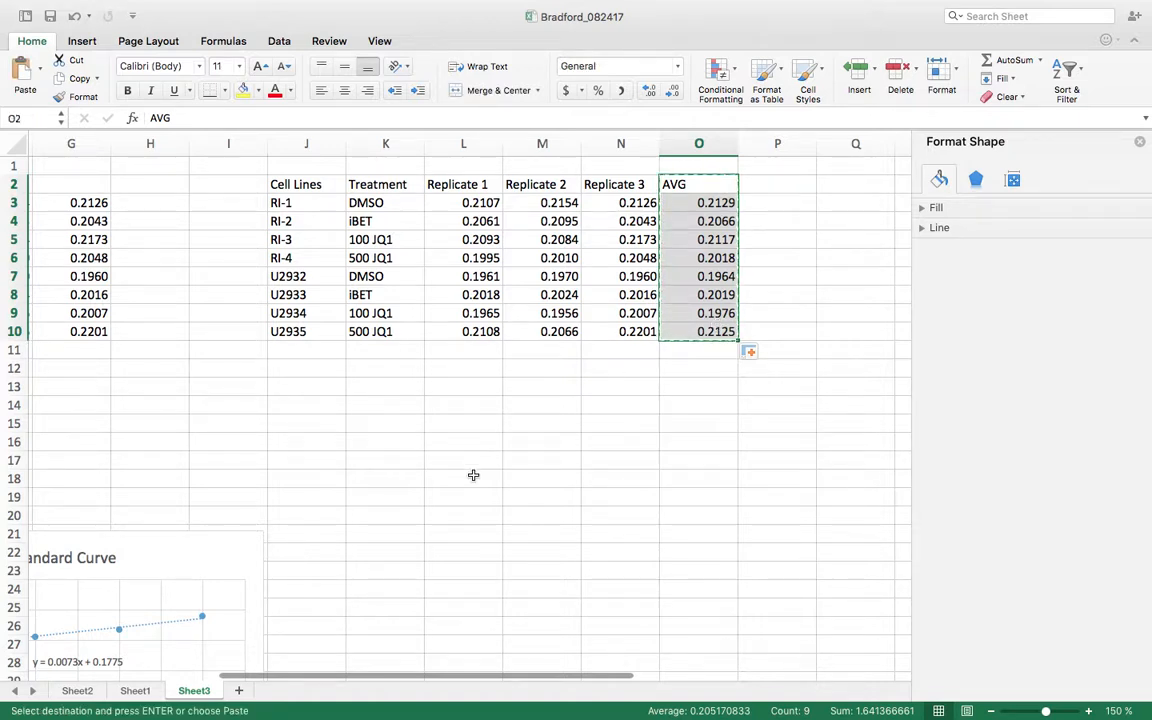
click(710, 183)
Move the Standard Curve chart so it sits directly beneath the sample table with the replicates and averages
scroll(376, 432, down, 2)
scroll(376, 432, left, 2)
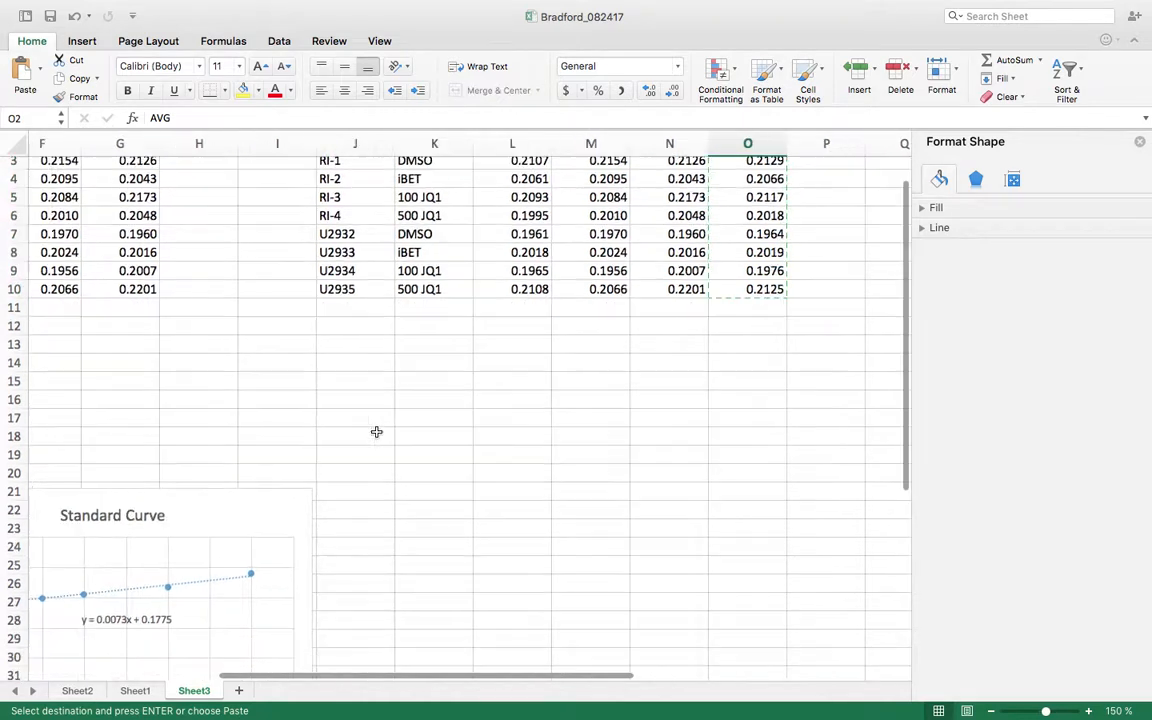
click(121, 606)
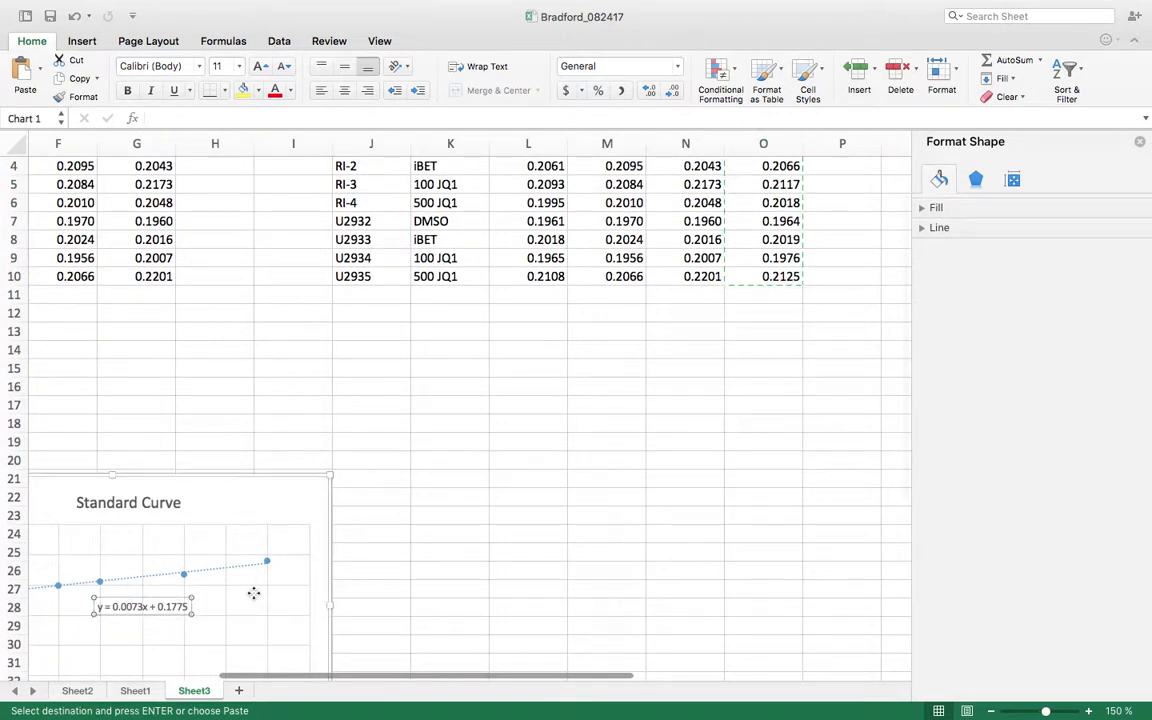
click(686, 333)
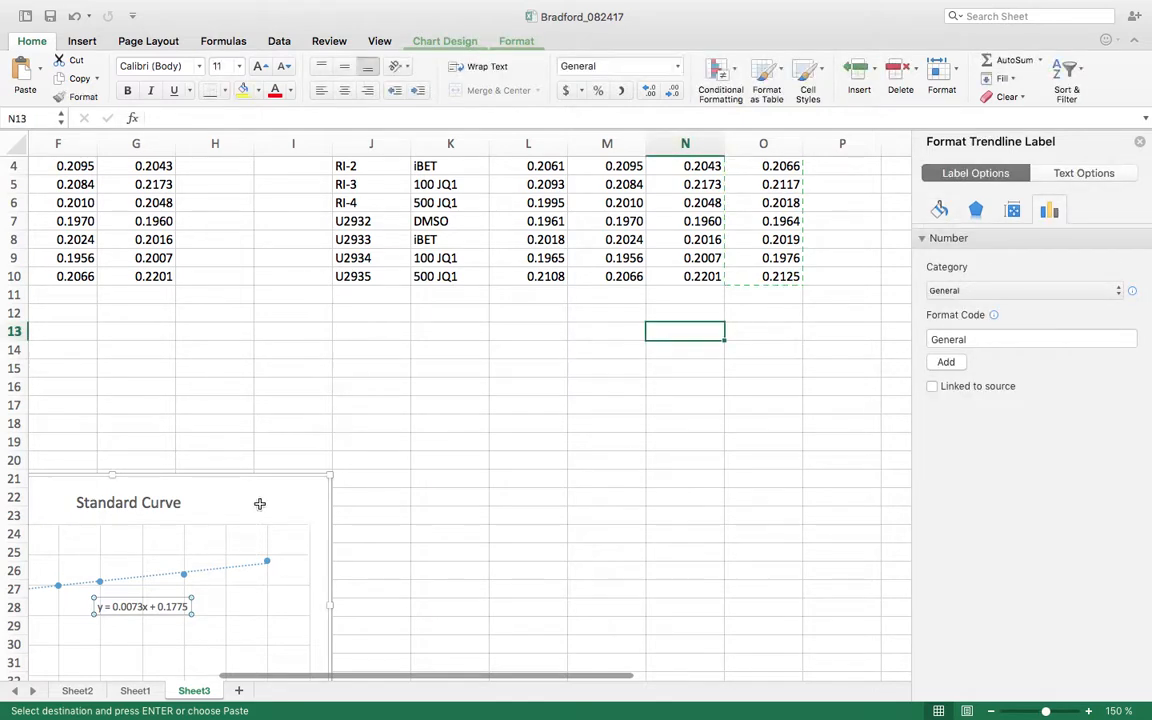
click(489, 411)
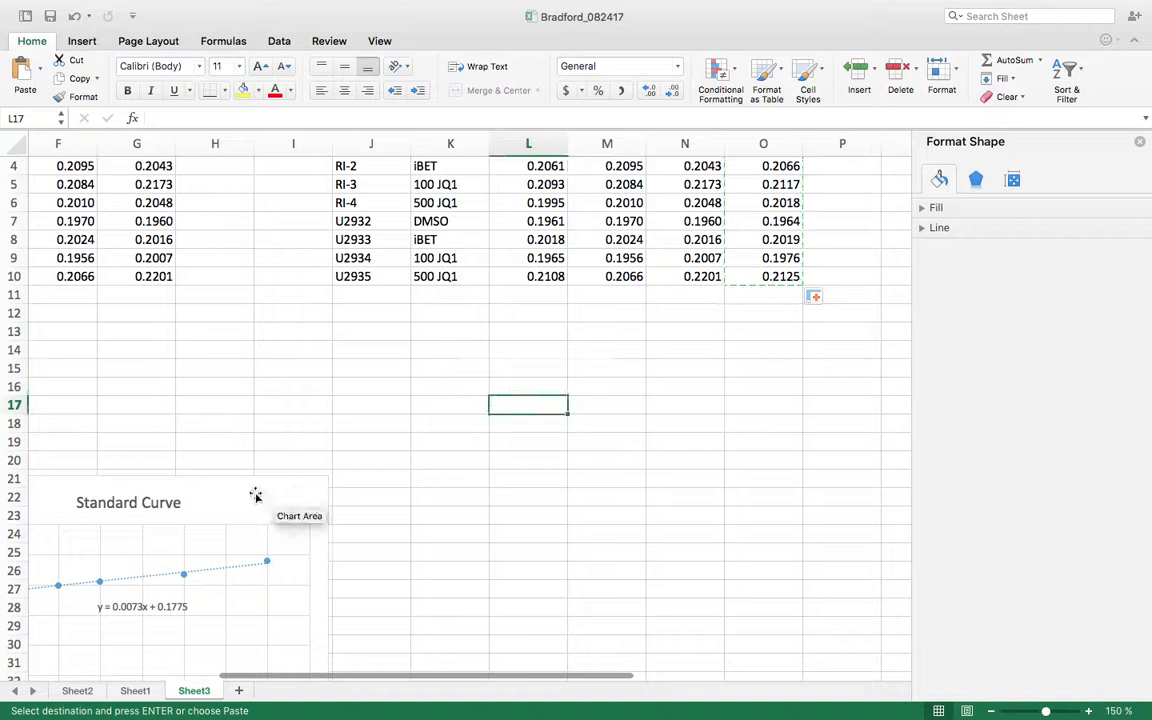
drag(254, 494, 807, 337)
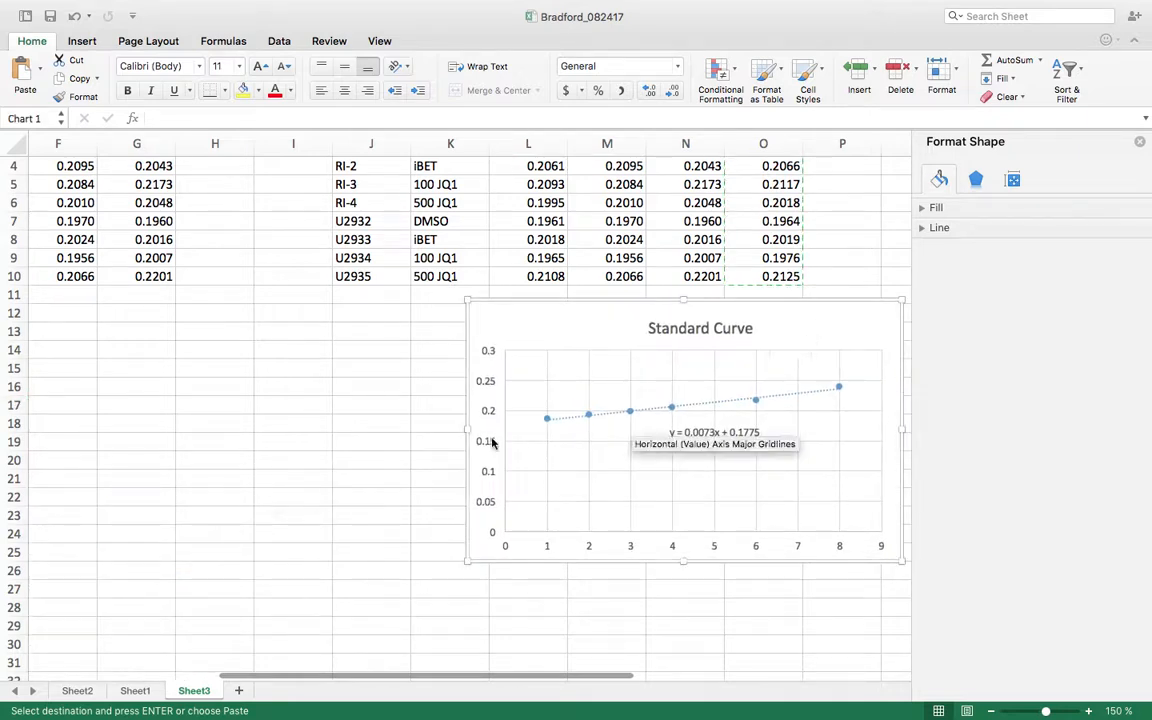
click(810, 314)
scroll(846, 247, right, 10)
scroll(846, 247, up, 2)
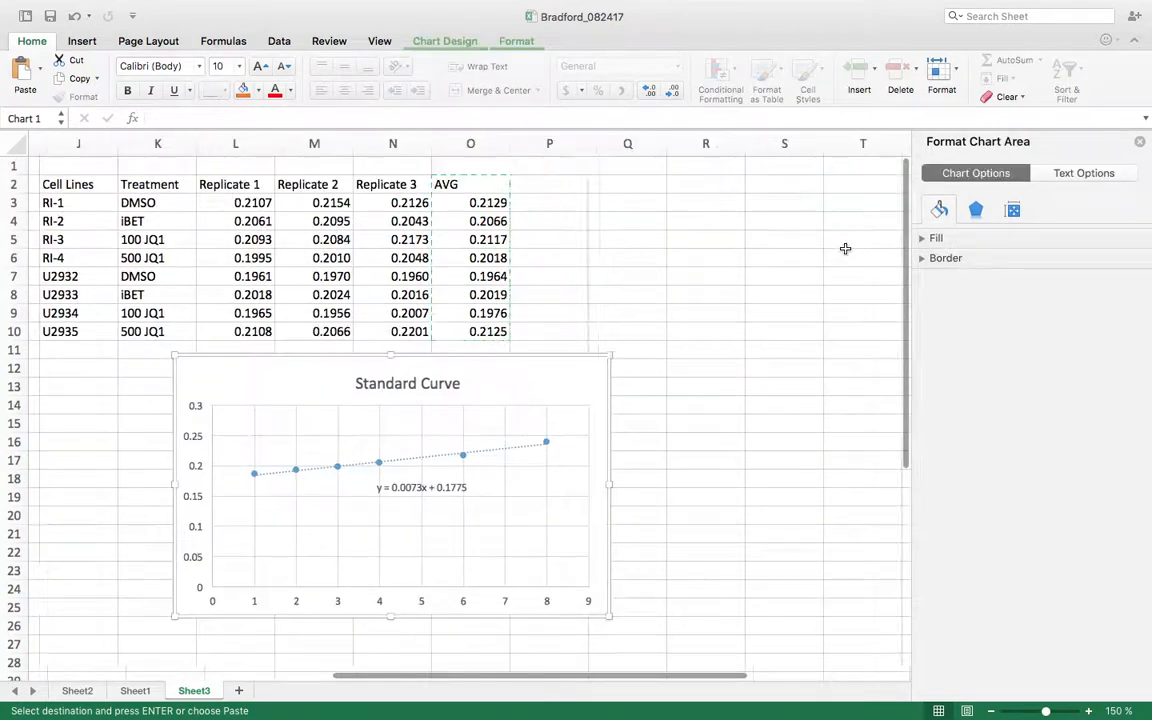
click(522, 190)
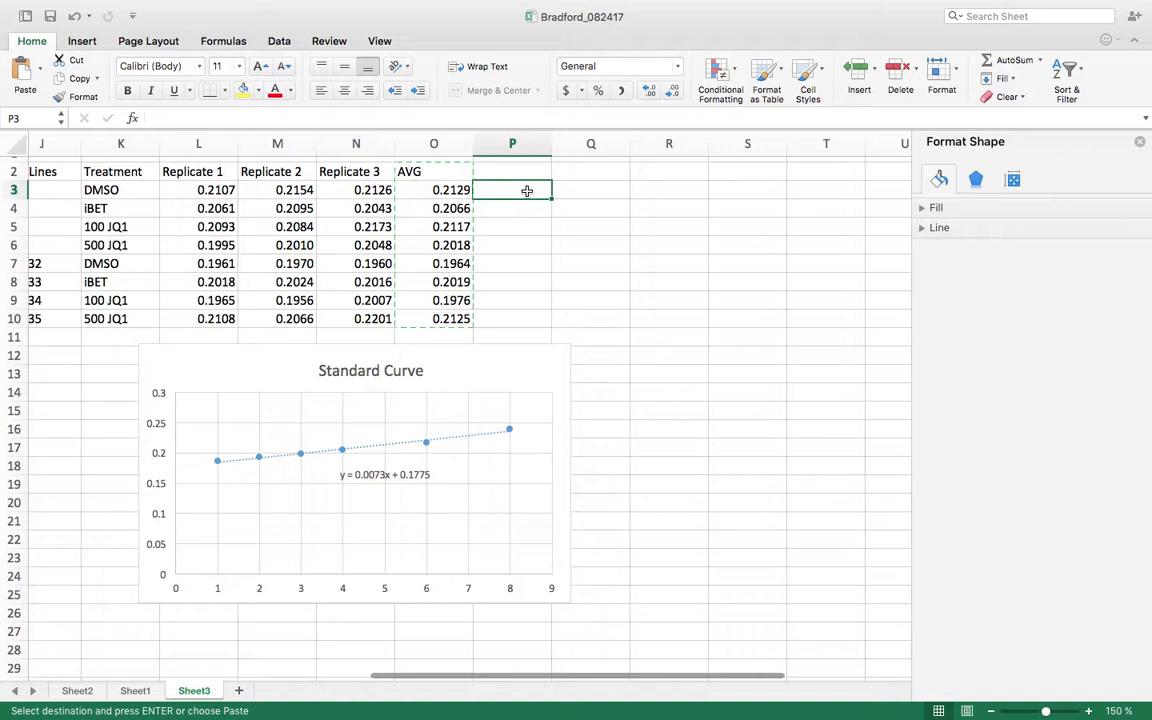
click(655, 428)
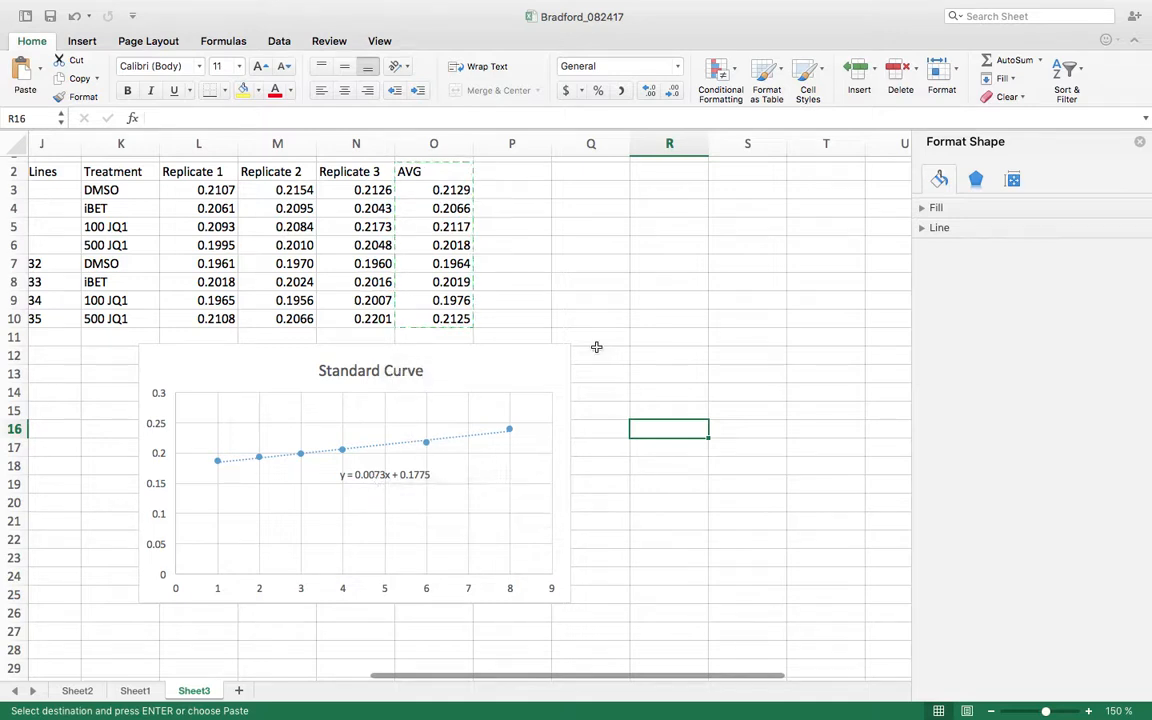
Calculate the first sample's concentration in P3 from the trendline equation with =(O3-0.1775)/0.0073
click(527, 192)
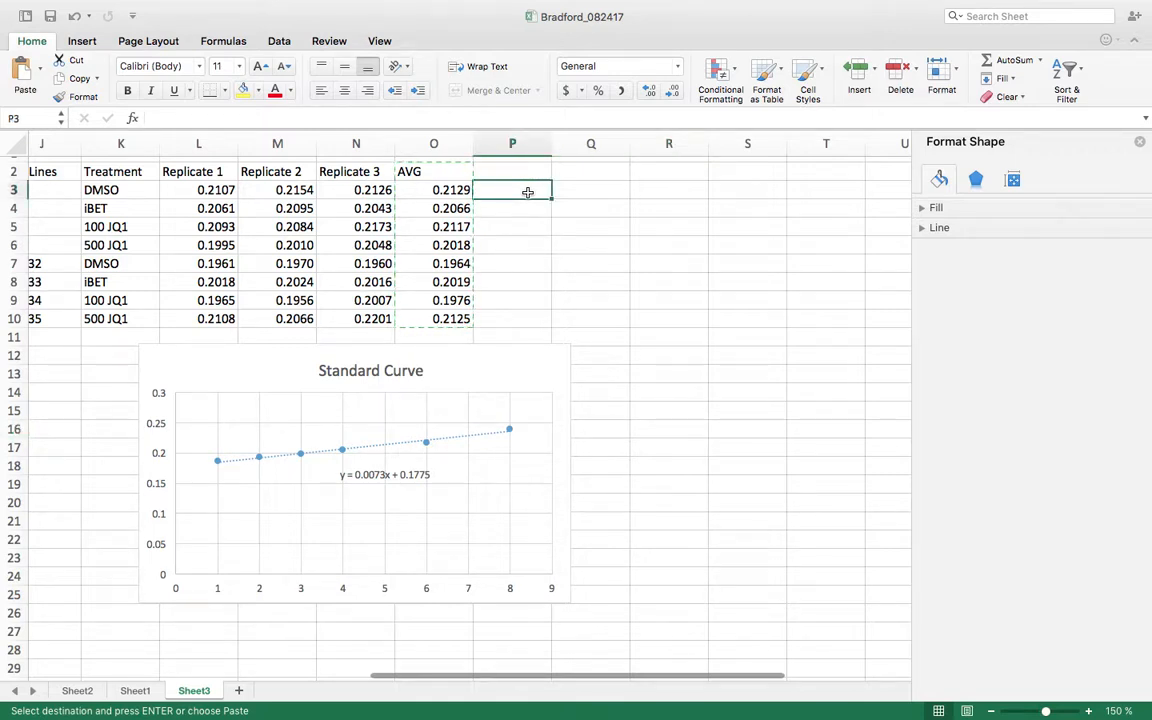
text(()
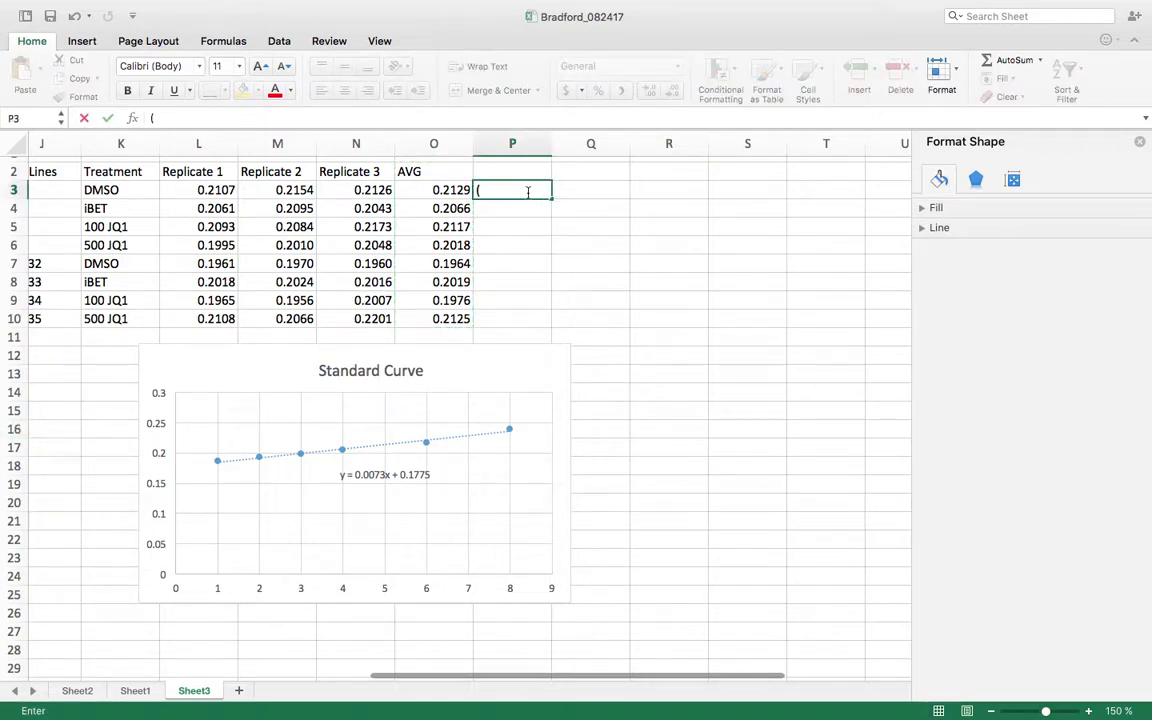
click(441, 190)
click(487, 189)
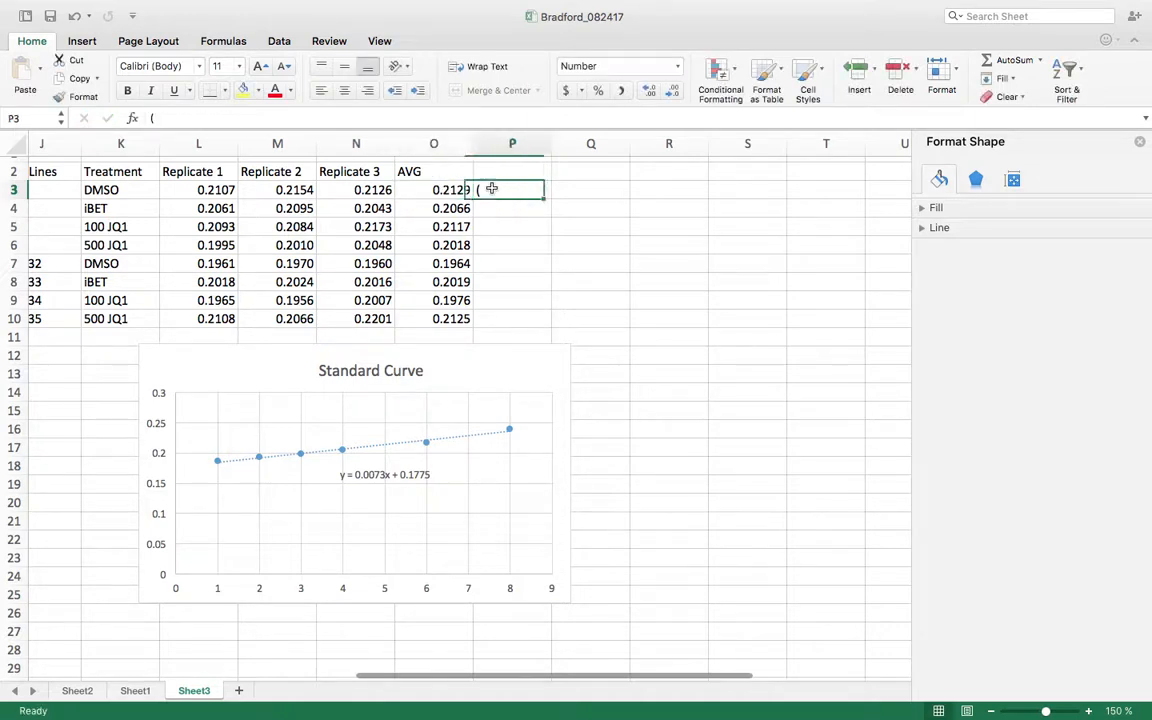
click(265, 118)
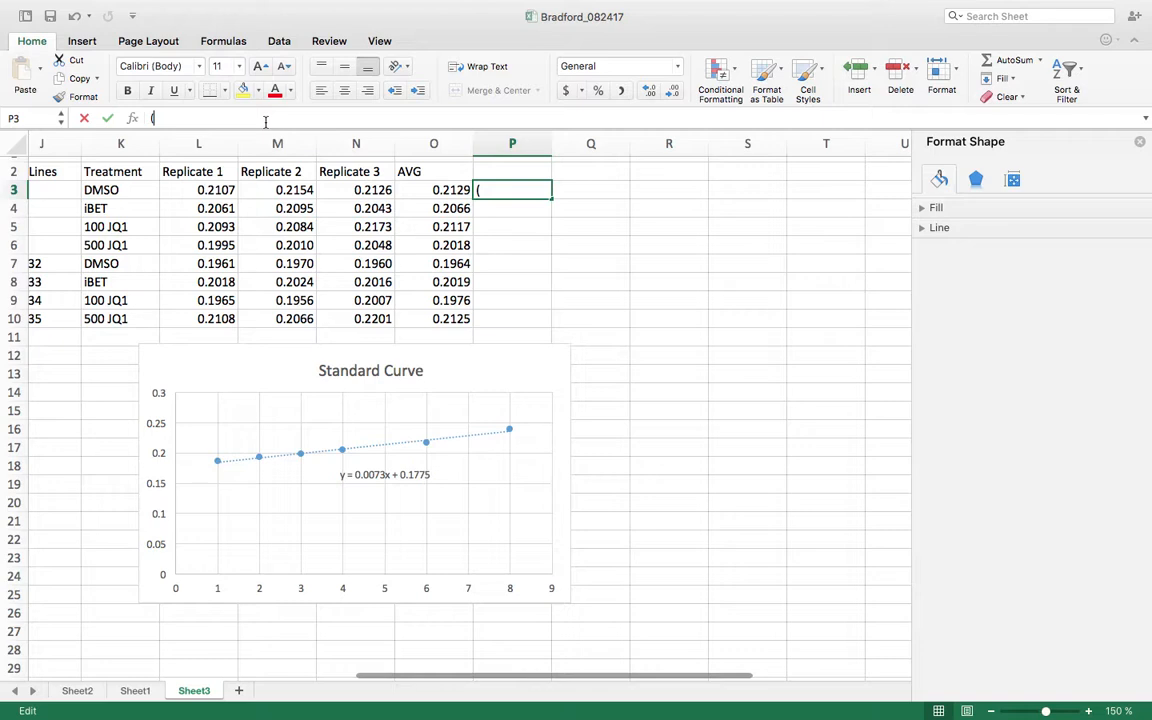
key(BackSpace)
text(=)
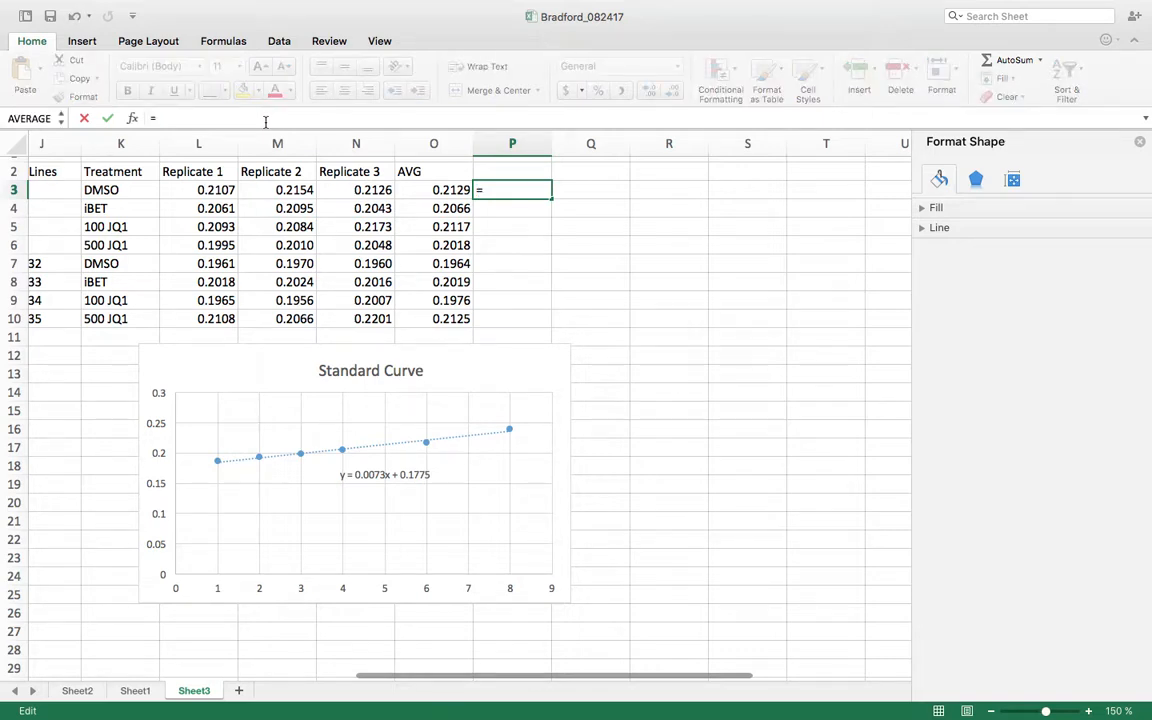
click(435, 190)
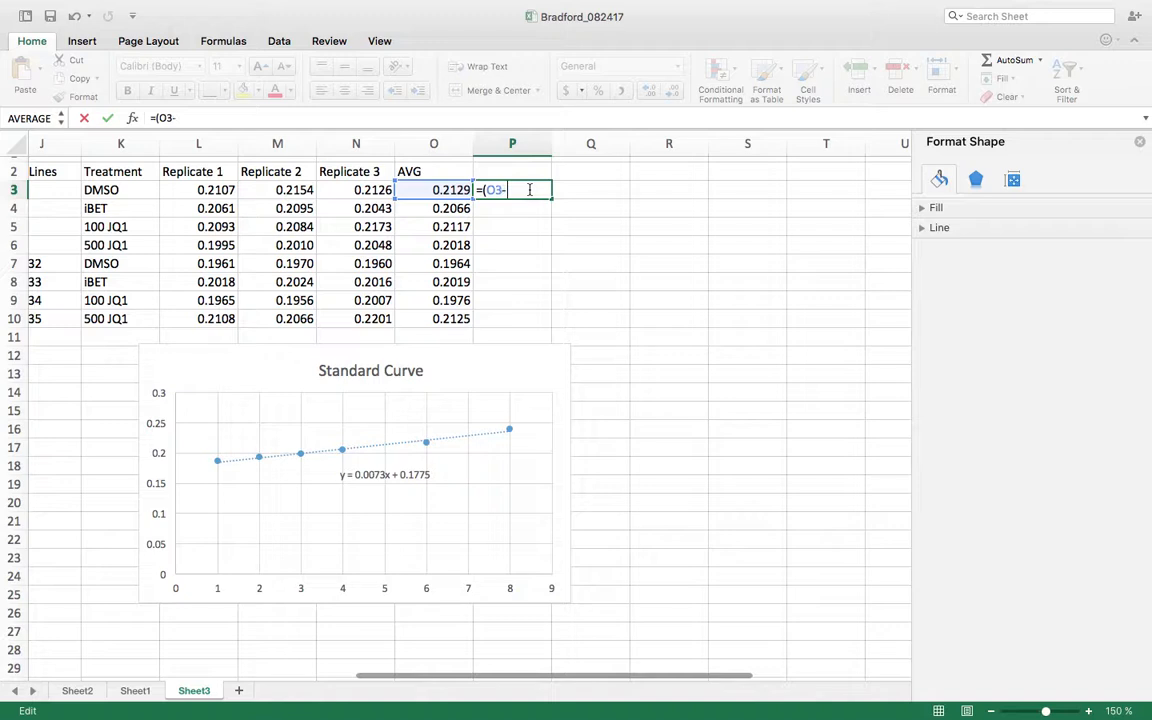
text(0.1775)/)
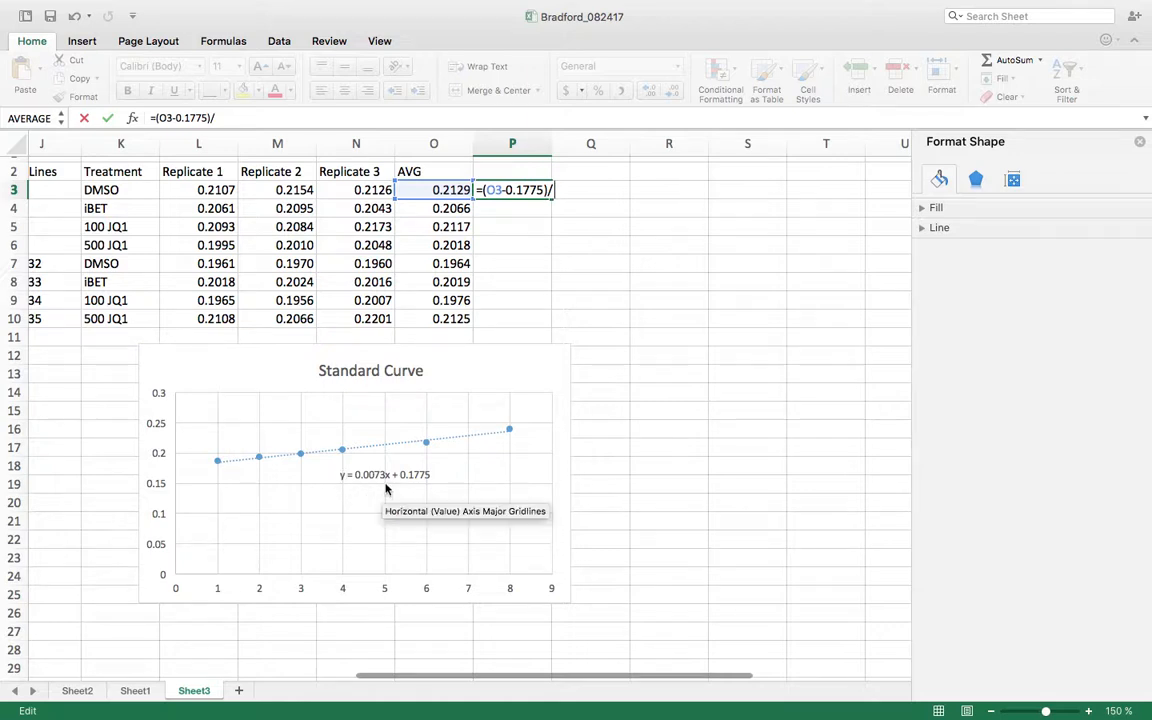
text(0.0073)
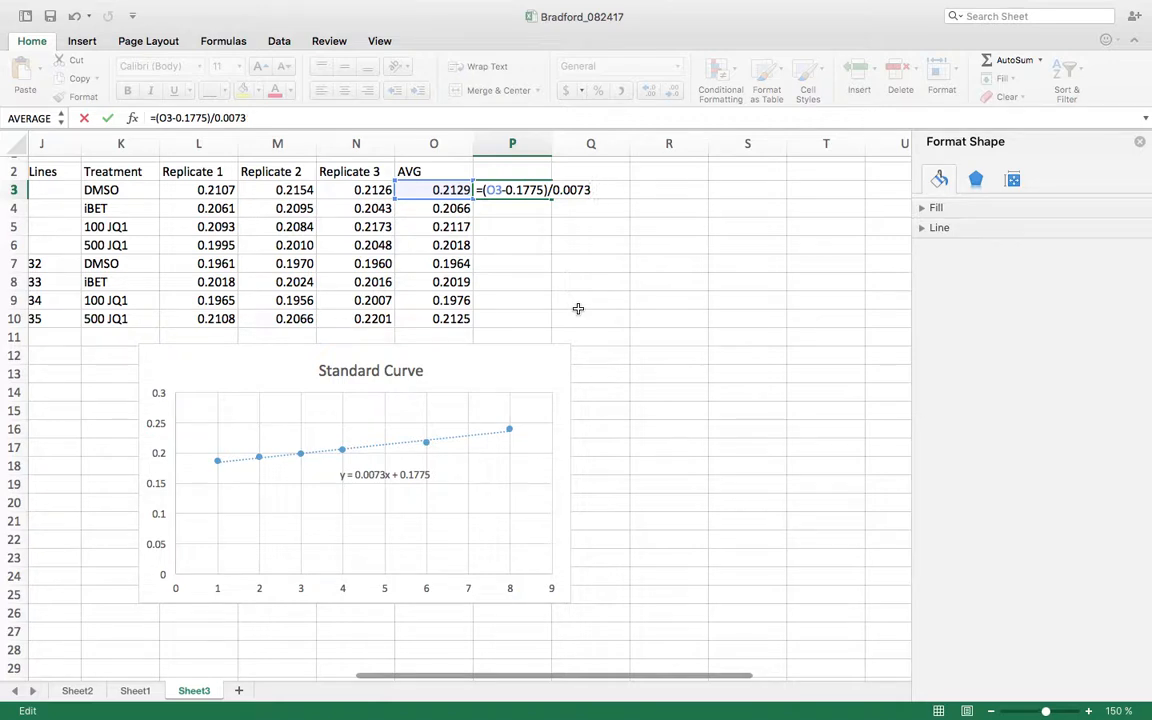
key(Return)
Head column P as "[C]" in P2 and fill the concentration formula from P3 down to P10
click(522, 167)
text([C])
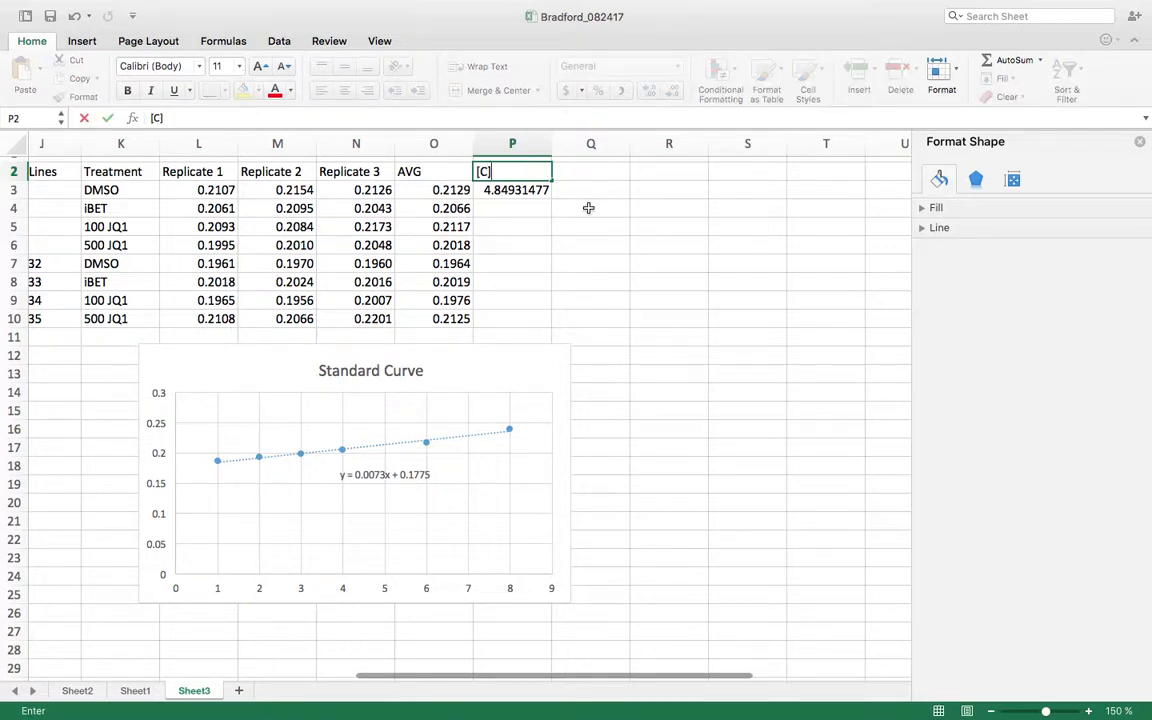
click(591, 189)
key(Left)
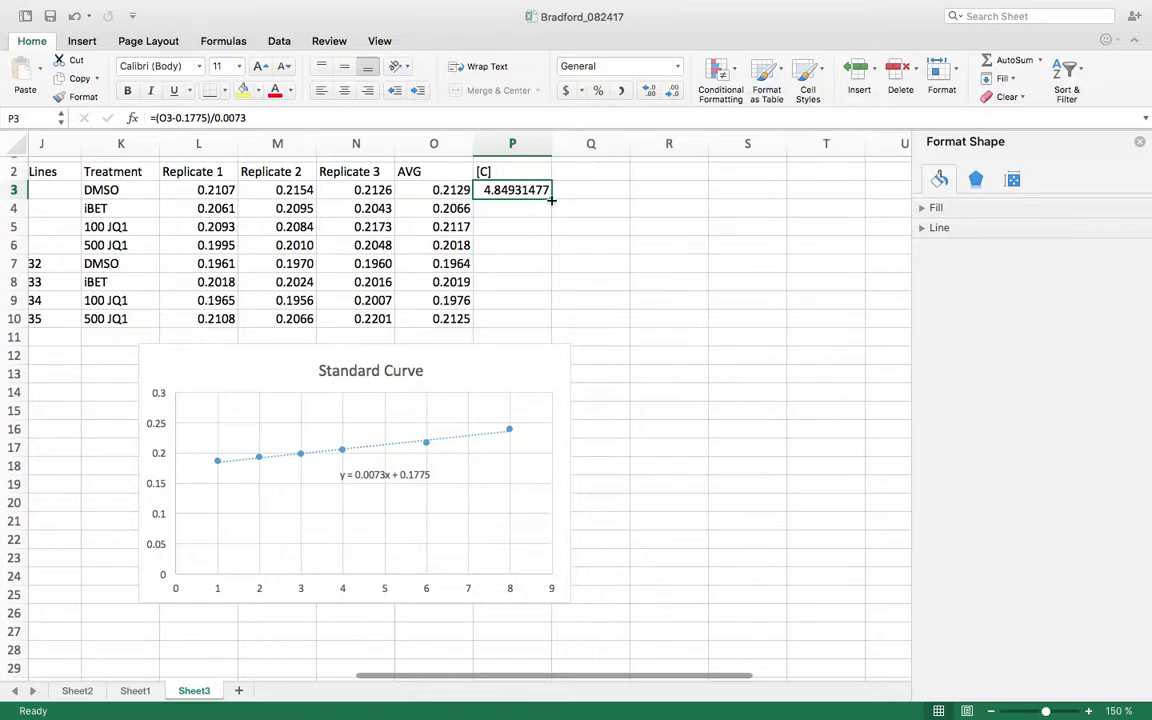
drag(551, 199, 533, 319)
click(633, 298)
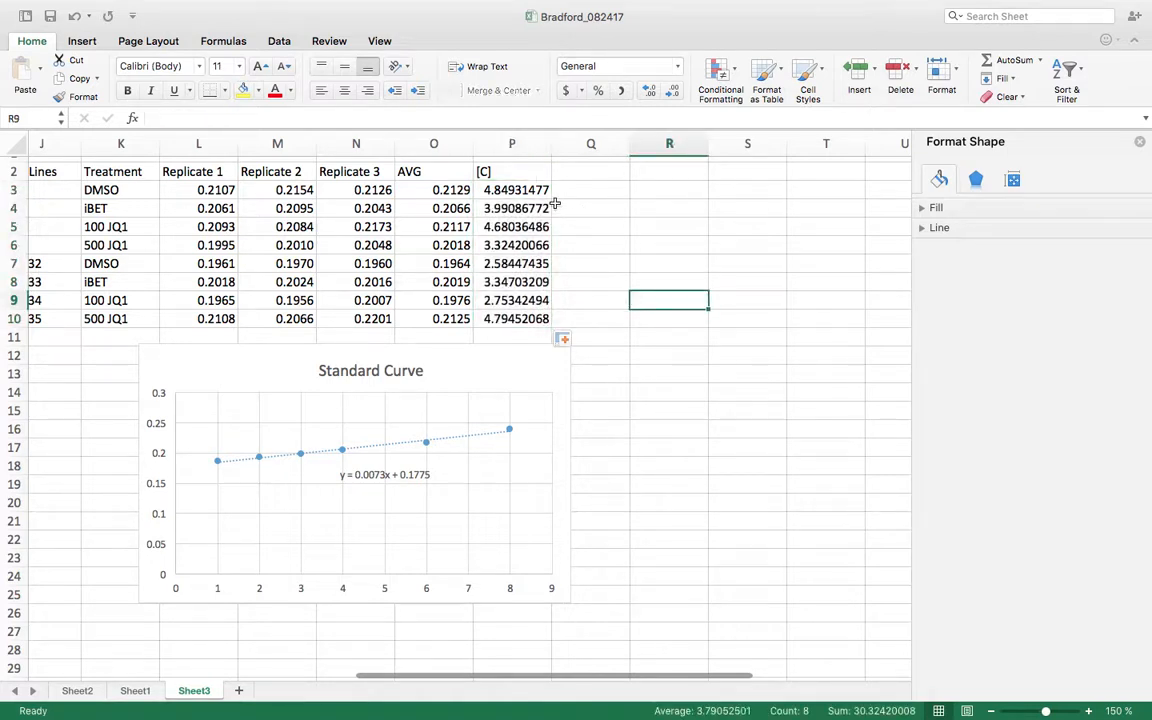
Add the unit to the concentration header in P2 so it reads "[C] ug/uL"
click(519, 175)
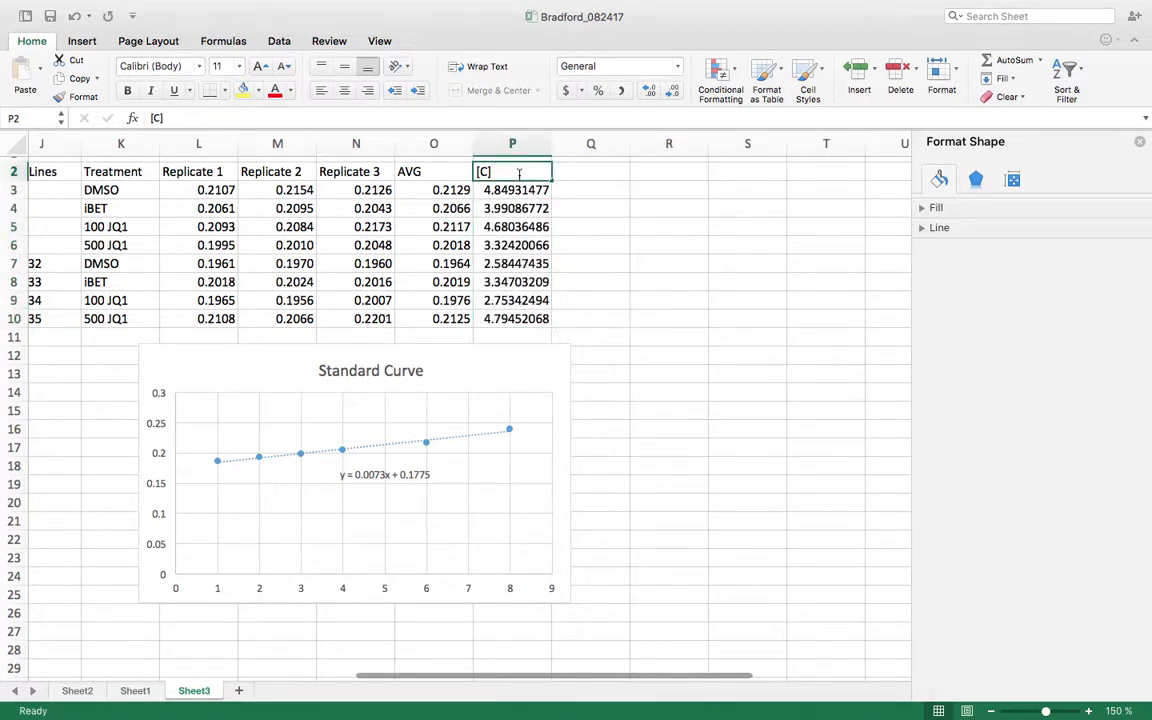
double_click(511, 172)
text(ug/uL)
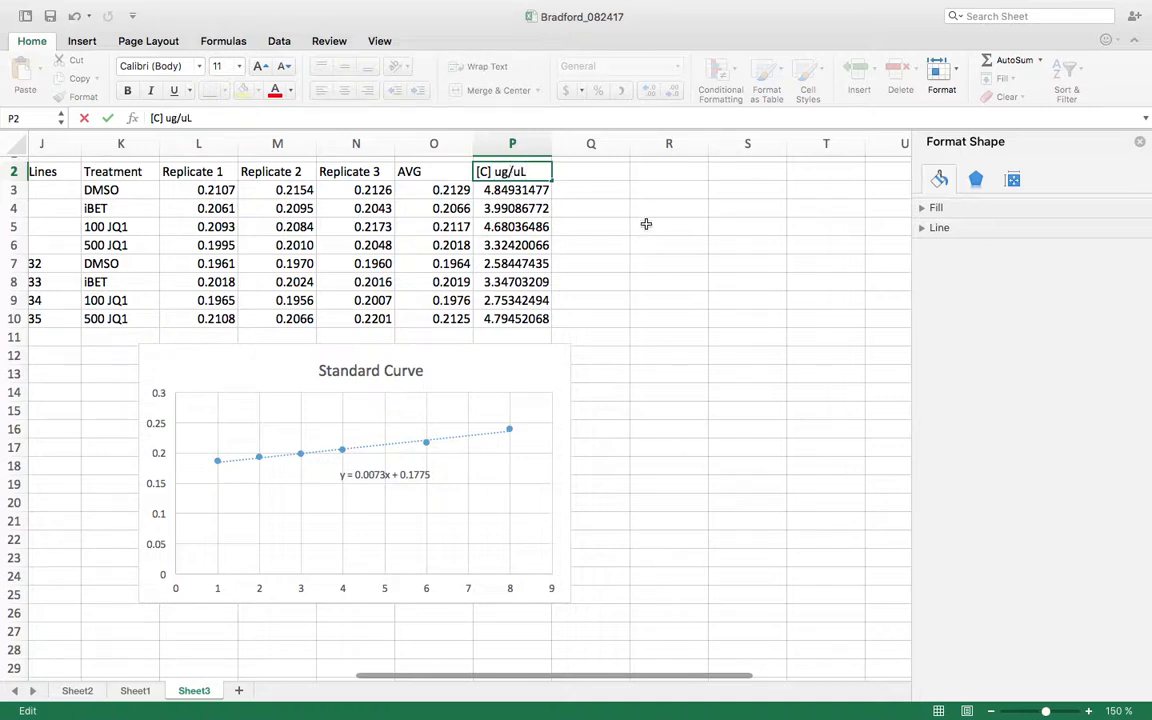
click(647, 225)
click(503, 190)
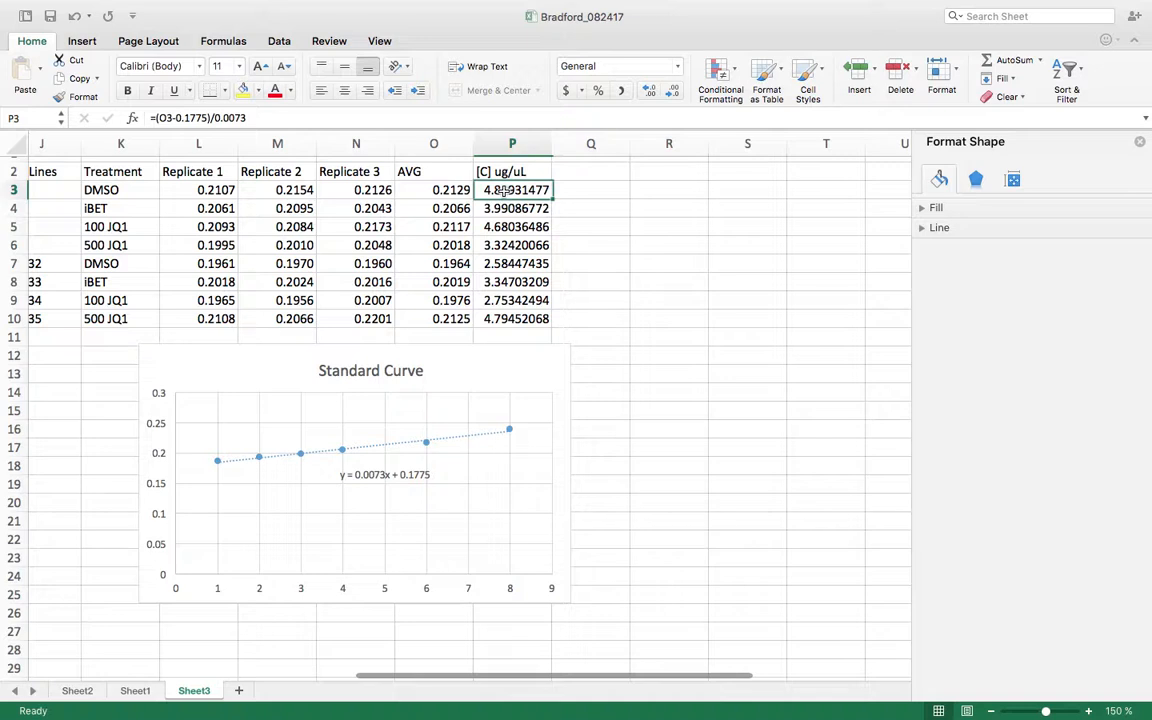
Number the first three samples 1, 2 and 3 in I3:I5, beside the cell line names
scroll(144, 196, left, 2)
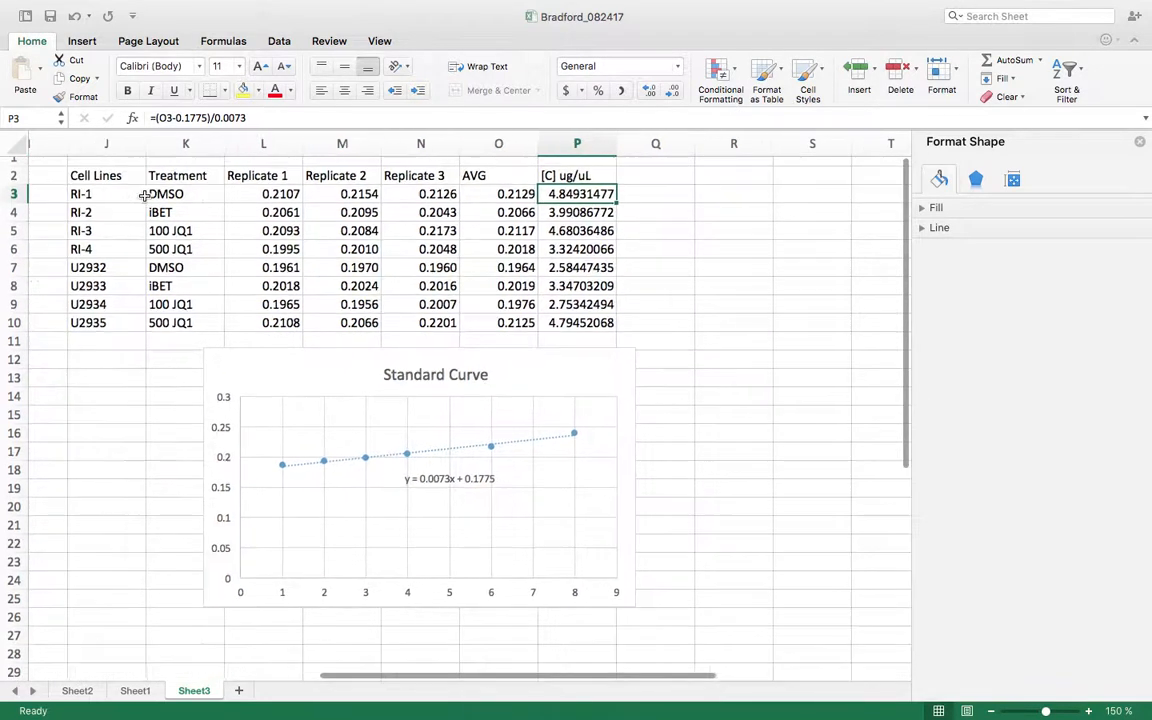
click(57, 198)
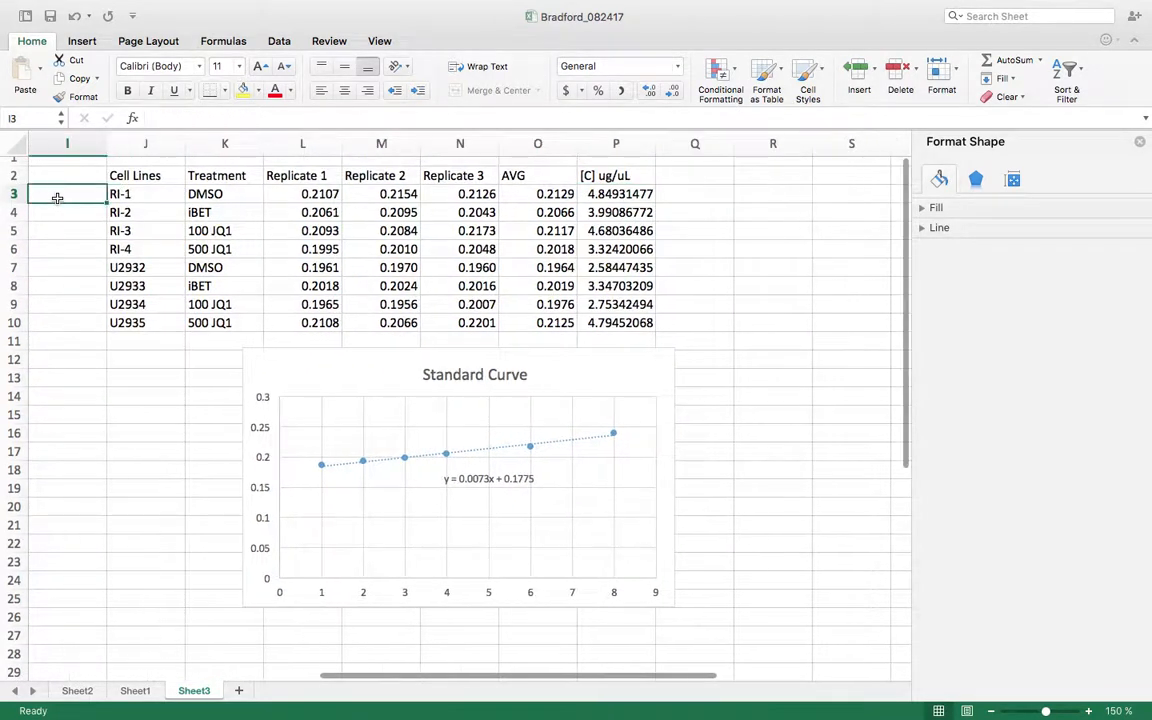
text(1)
key(Return)
text(2)
key(Return)
text(3)
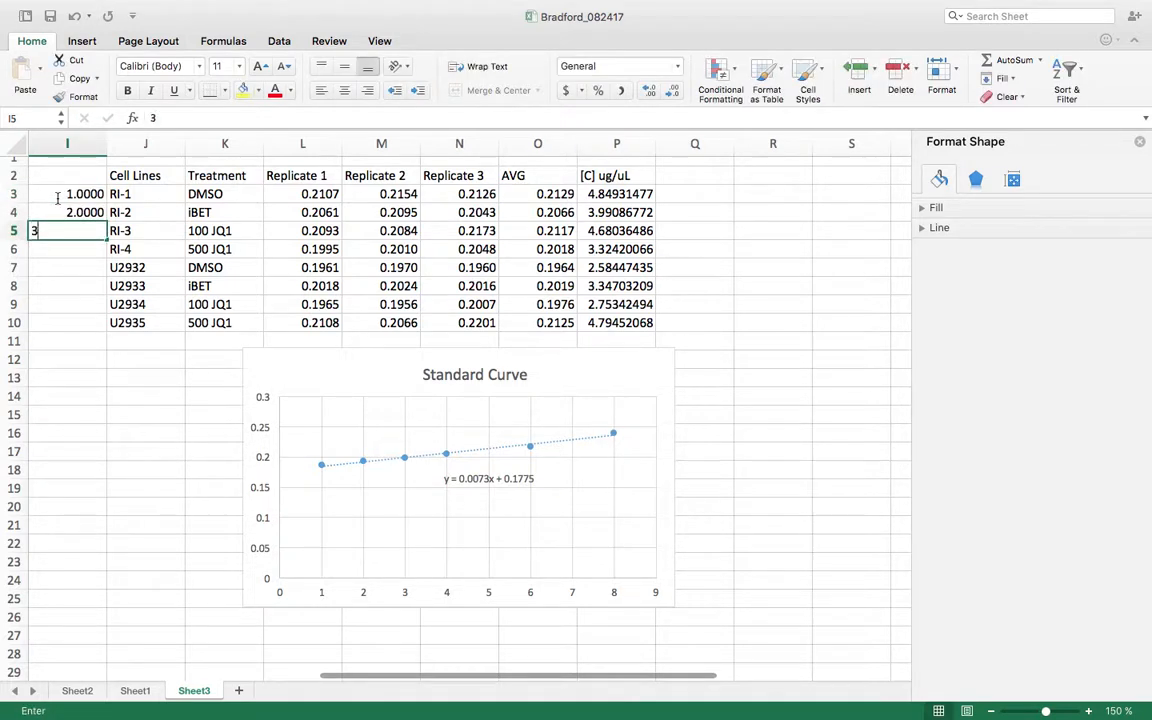
key(Return)
Try to extend the sample numbering by filling I3 down to I10
click(78, 192)
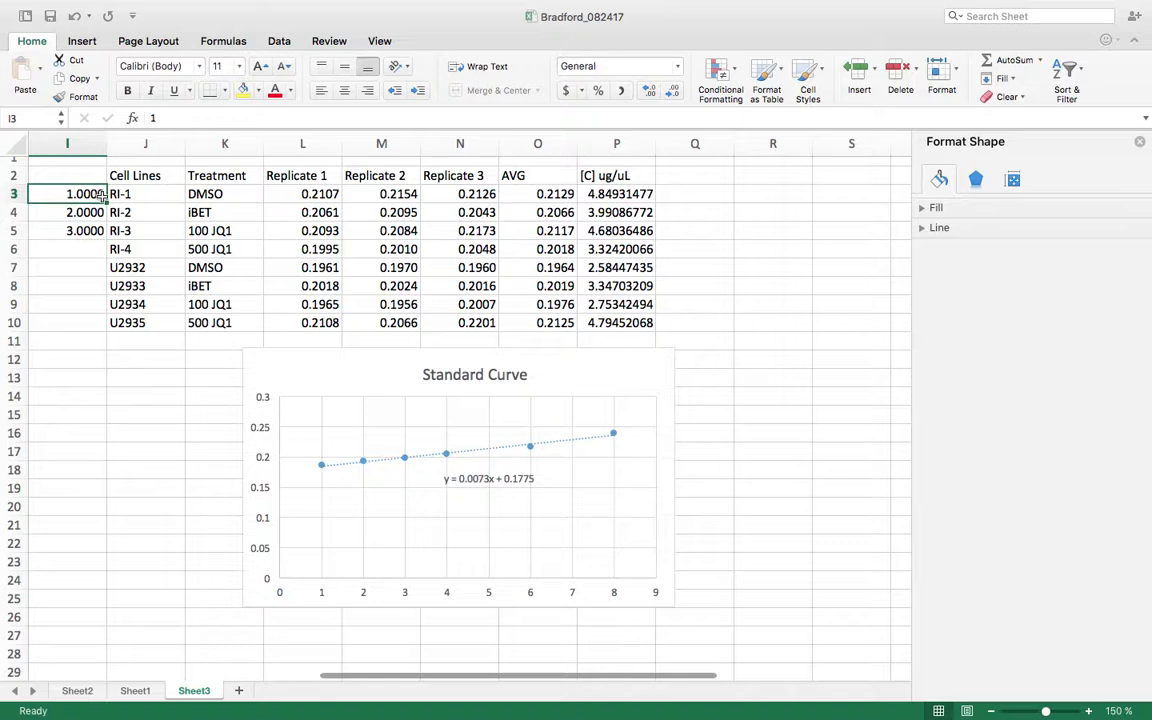
drag(104, 201, 93, 328)
Number the remaining samples 2 through 8 in I4:I10, one number per row
click(88, 194)
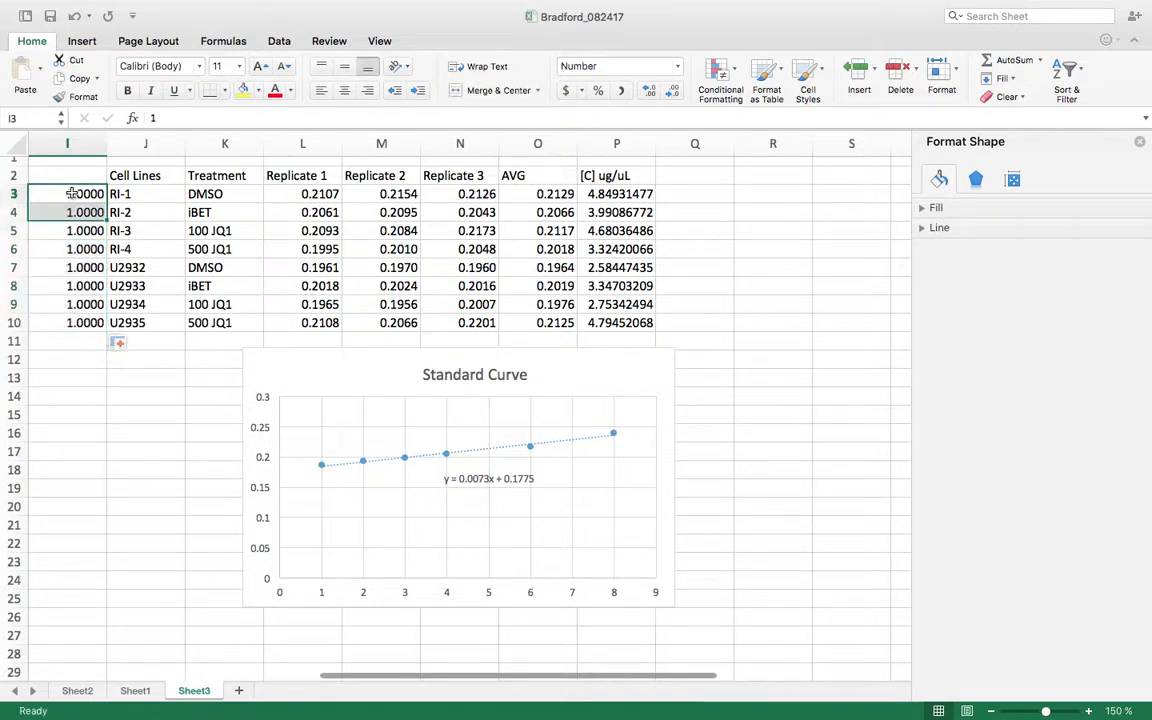
key(Down)
text(2)
key(Down)
text(3)
key(Down)
text(4)
key(Down)
text(56)
key(Down)
text(7)
key(Down)
text(8)
key(Down)
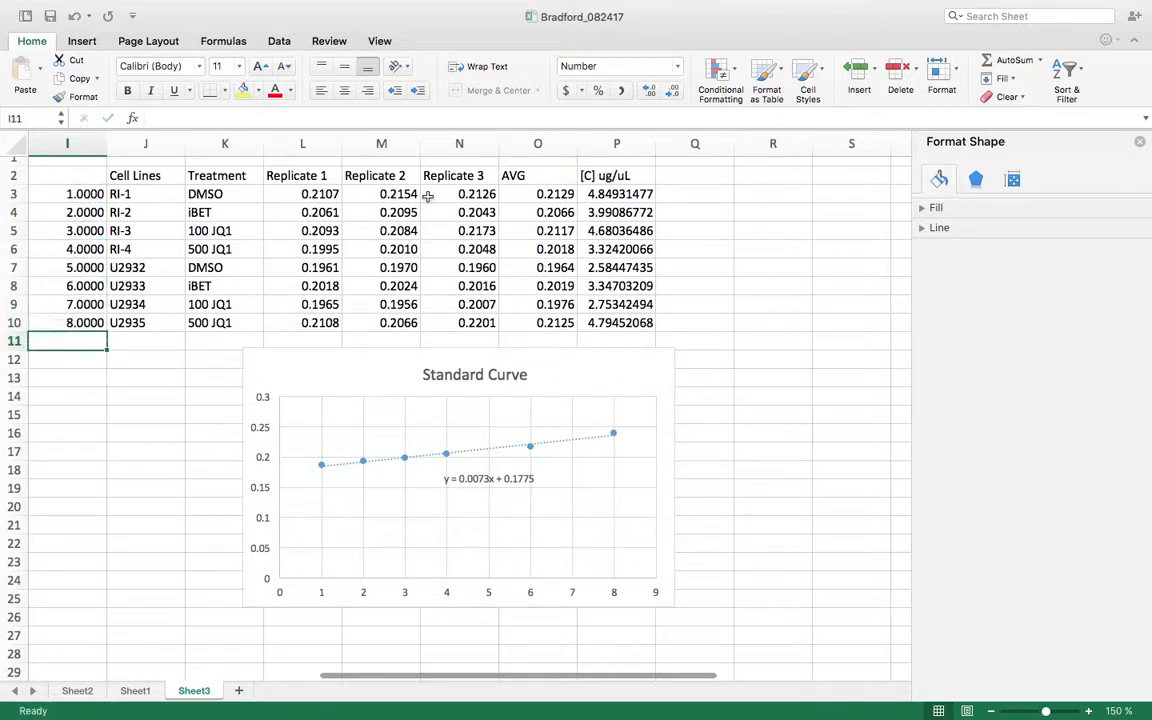
Make the concentration column P2:P10 bold, including its header
click(706, 194)
drag(614, 175, 614, 323)
click(131, 94)
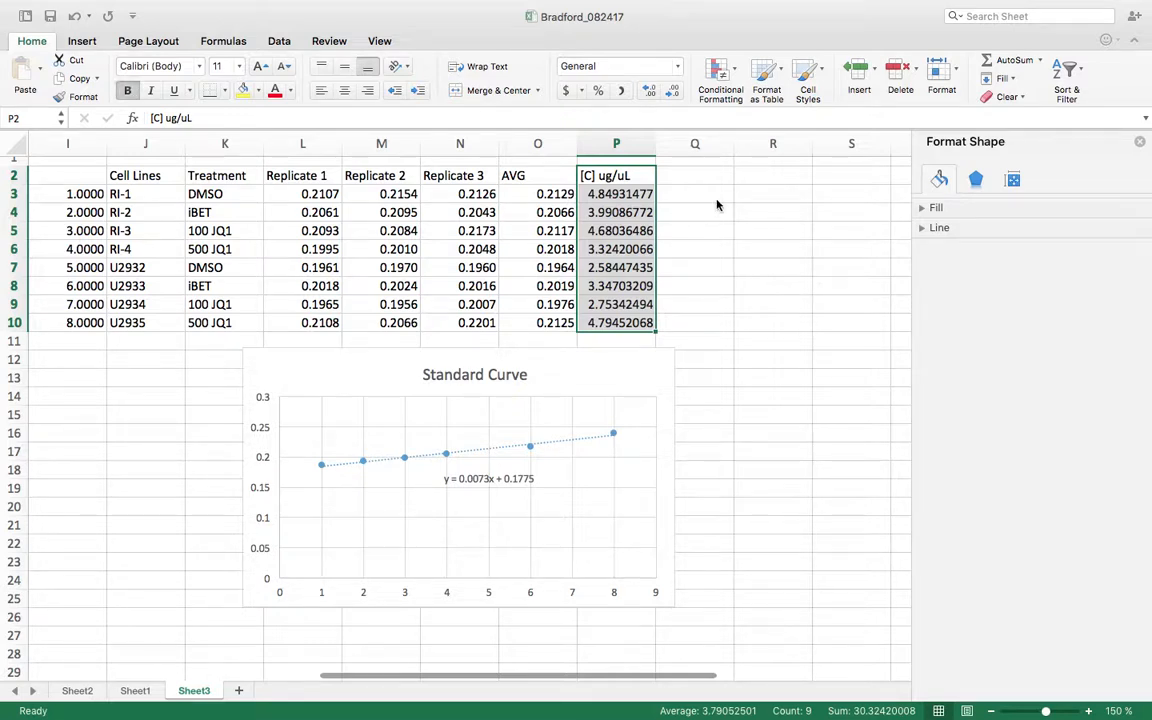
Enter the header "total lysate" in Q2 and the volume 75 for the first sample in Q3
click(689, 168)
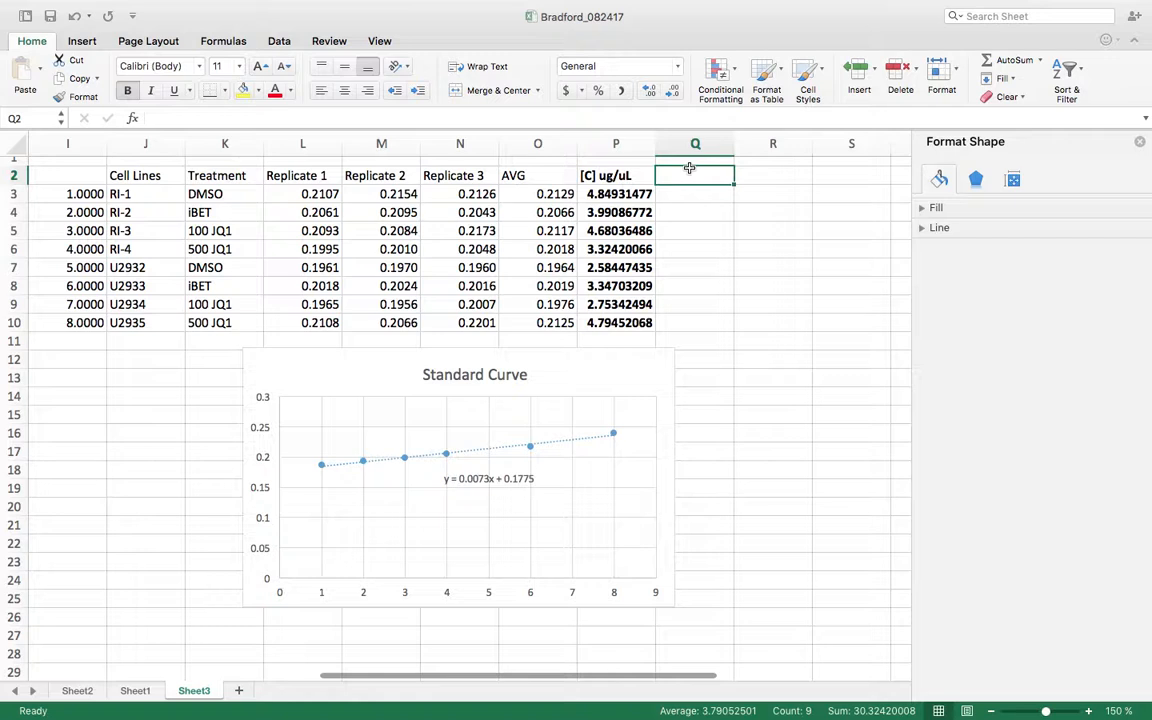
text(toa)
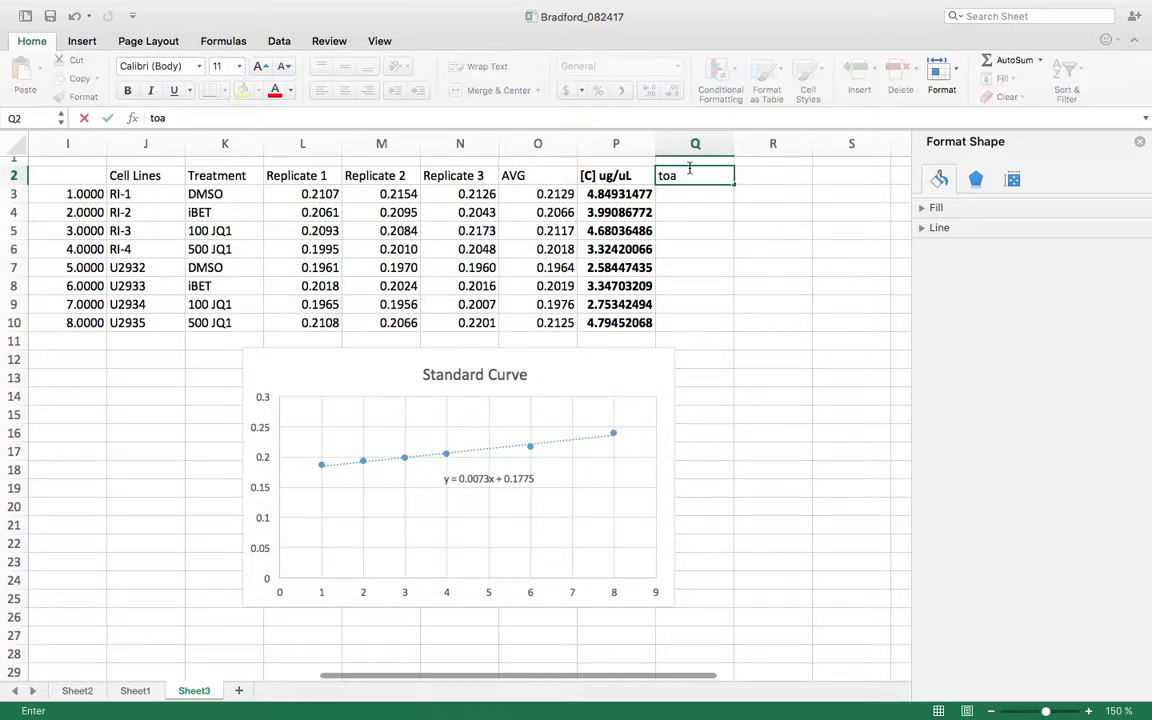
text(al lysate)
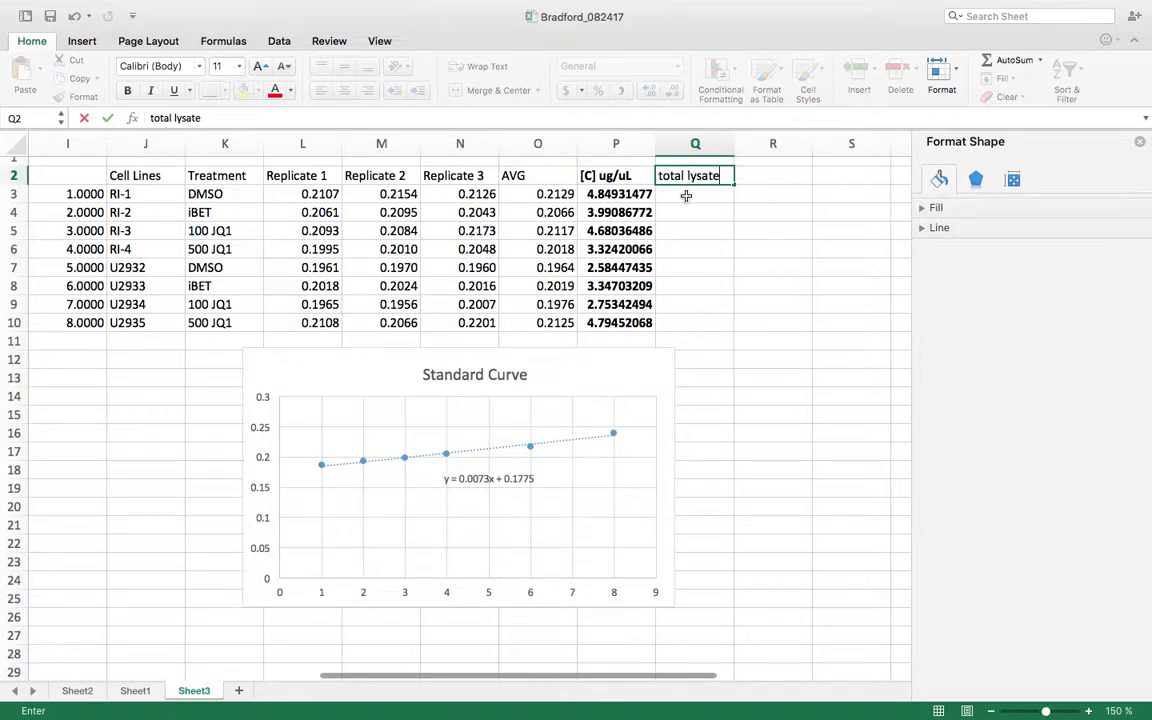
click(686, 195)
text(75)
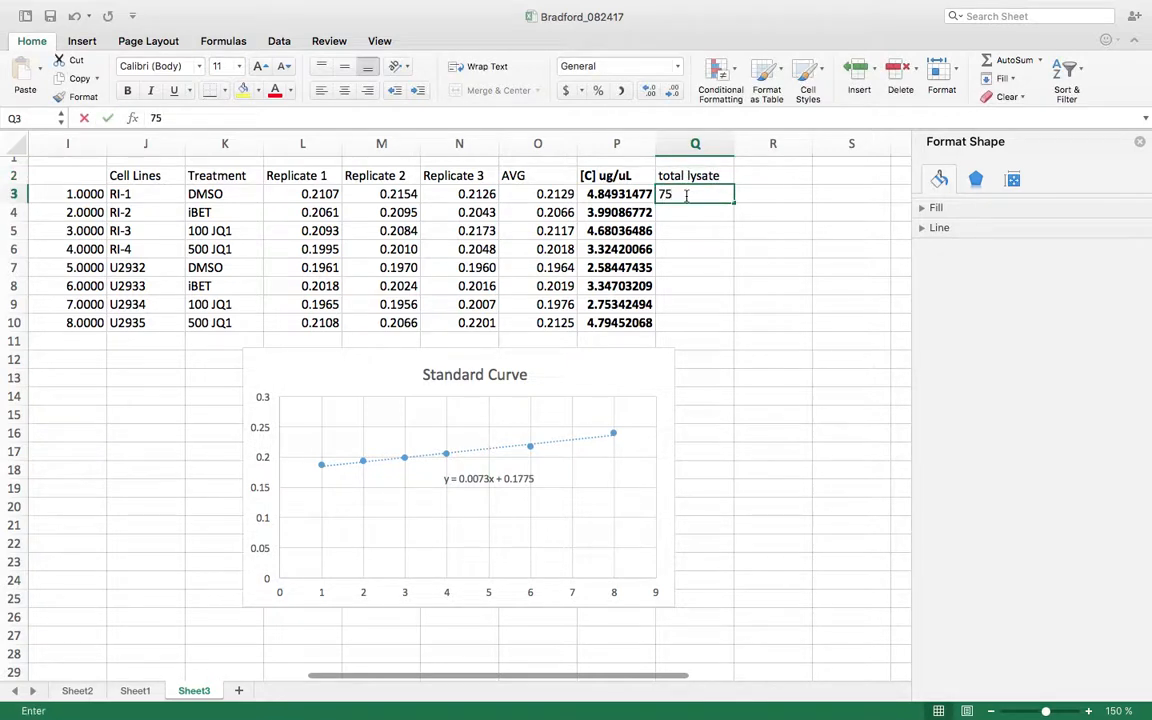
text(u)
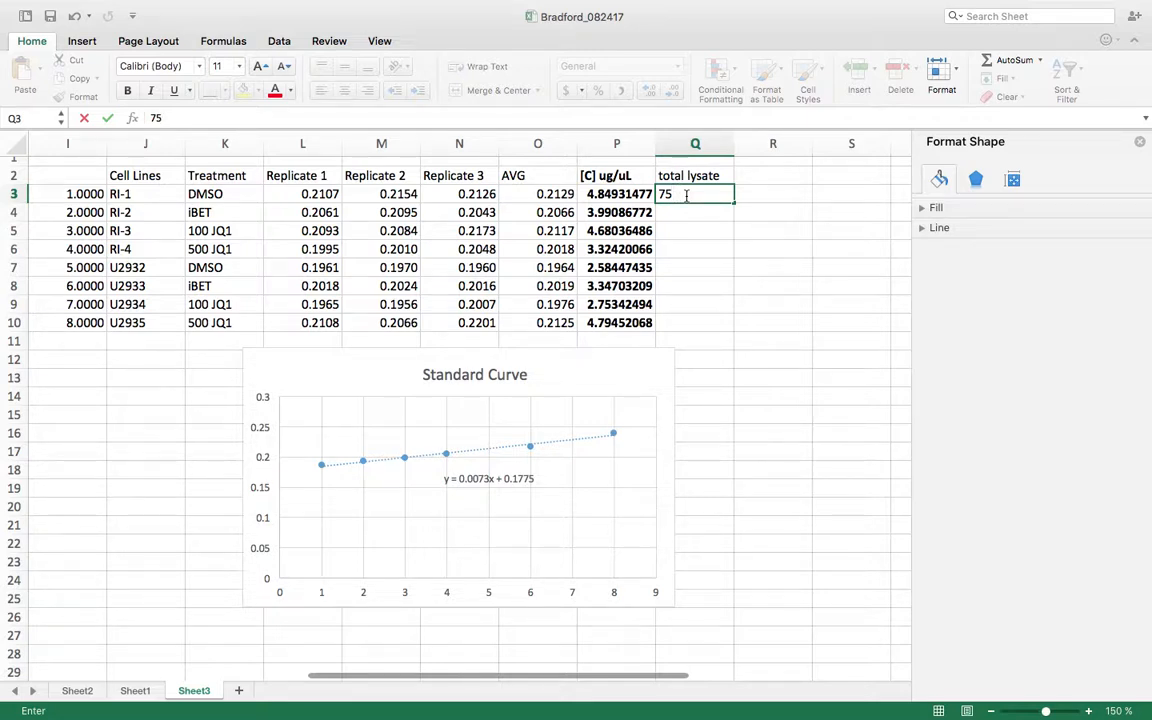
Add the unit to the Q2 header so it reads "total lysate uL"
click(720, 176)
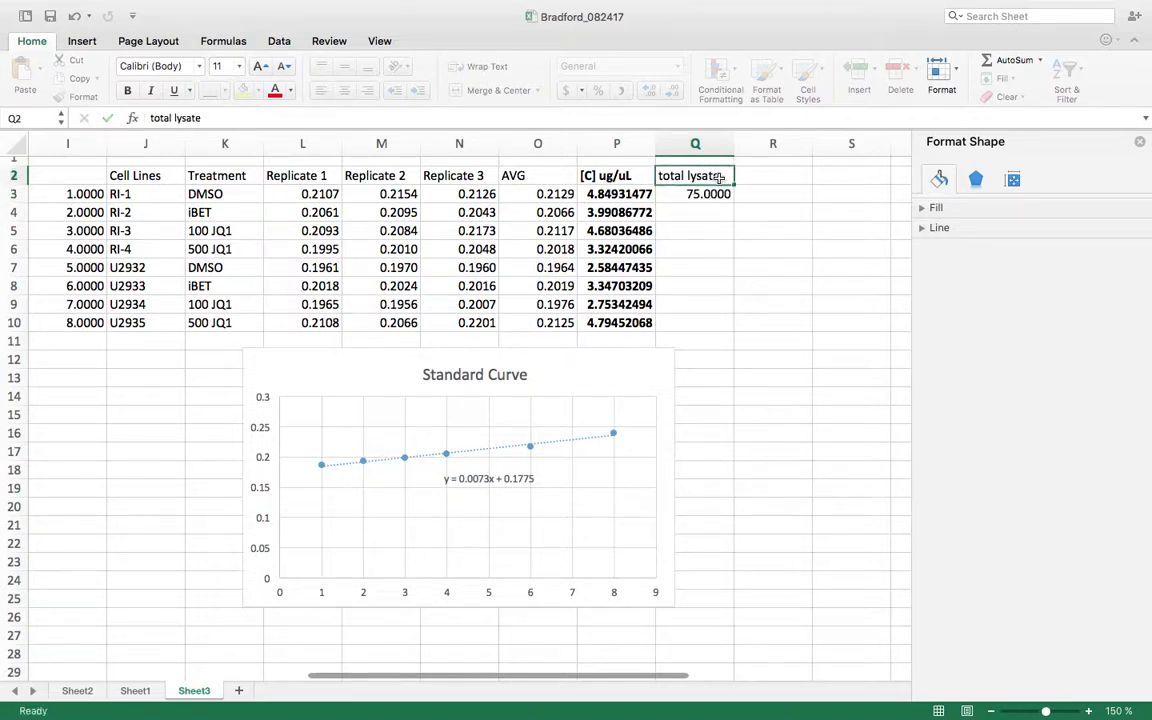
double_click(723, 176)
text(uL)
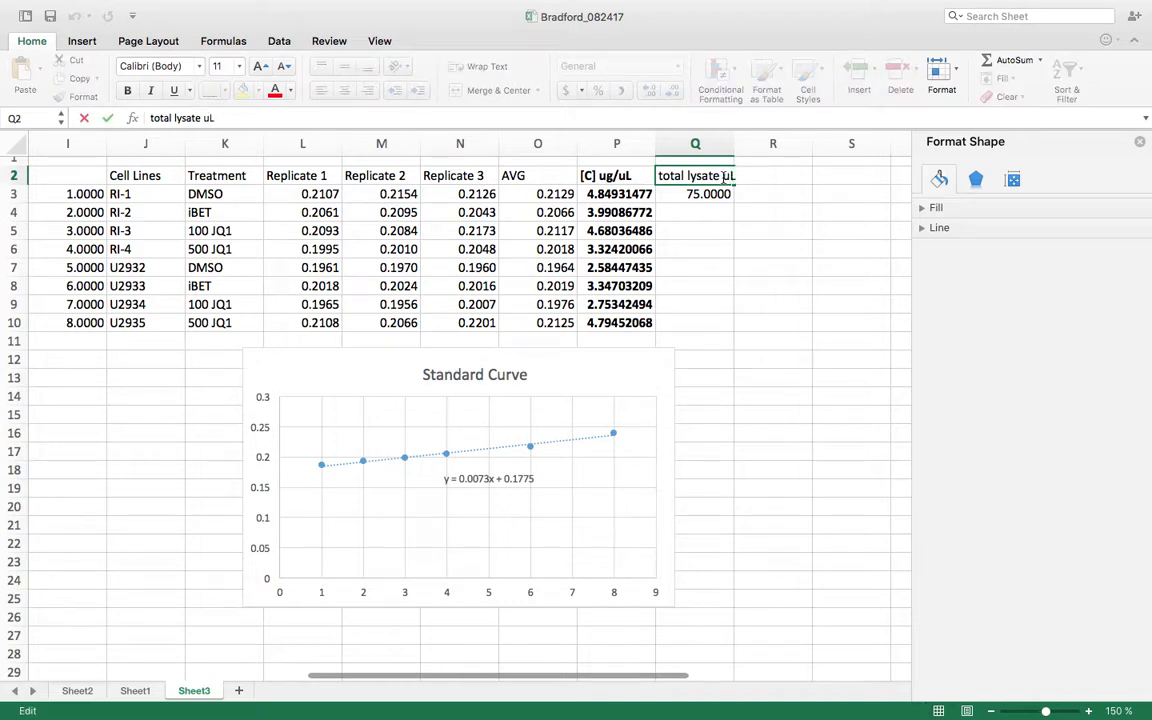
click(747, 222)
Widen column Q to fit its header and fill the 75 from Q3 down to Q10
drag(734, 143, 715, 318)
click(664, 192)
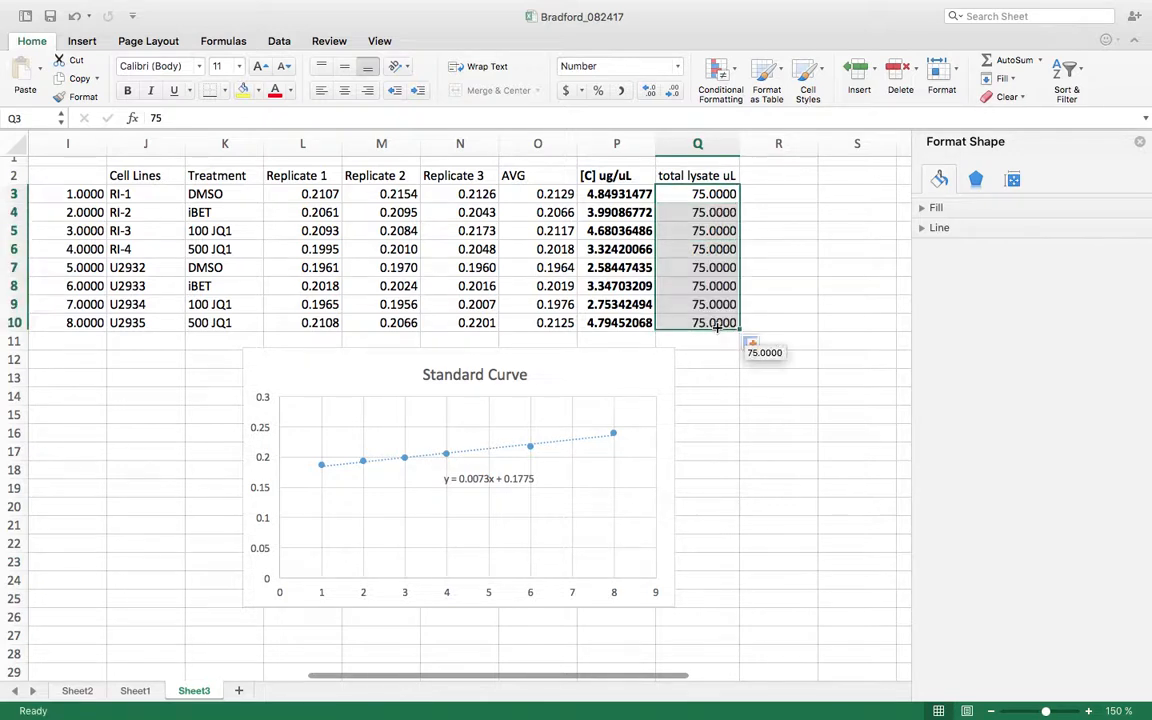
click(778, 249)
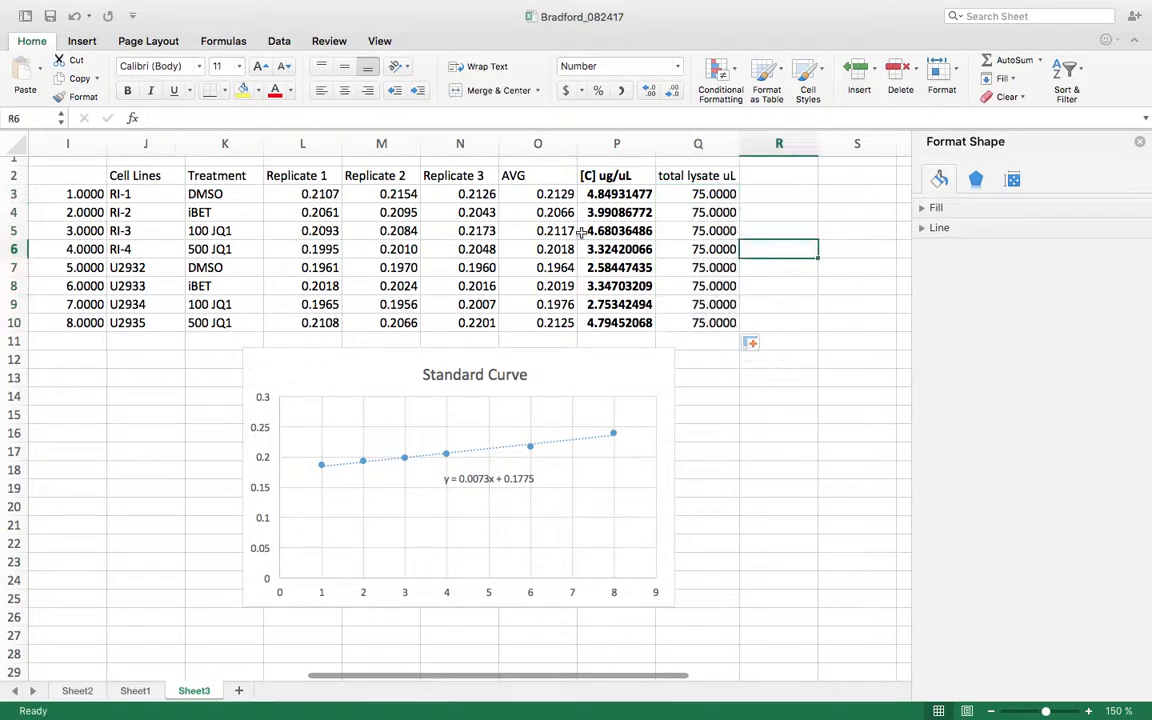
Calculate the first sample's total protein in R3 with the formula =P3*Q3
click(772, 193)
text(=)
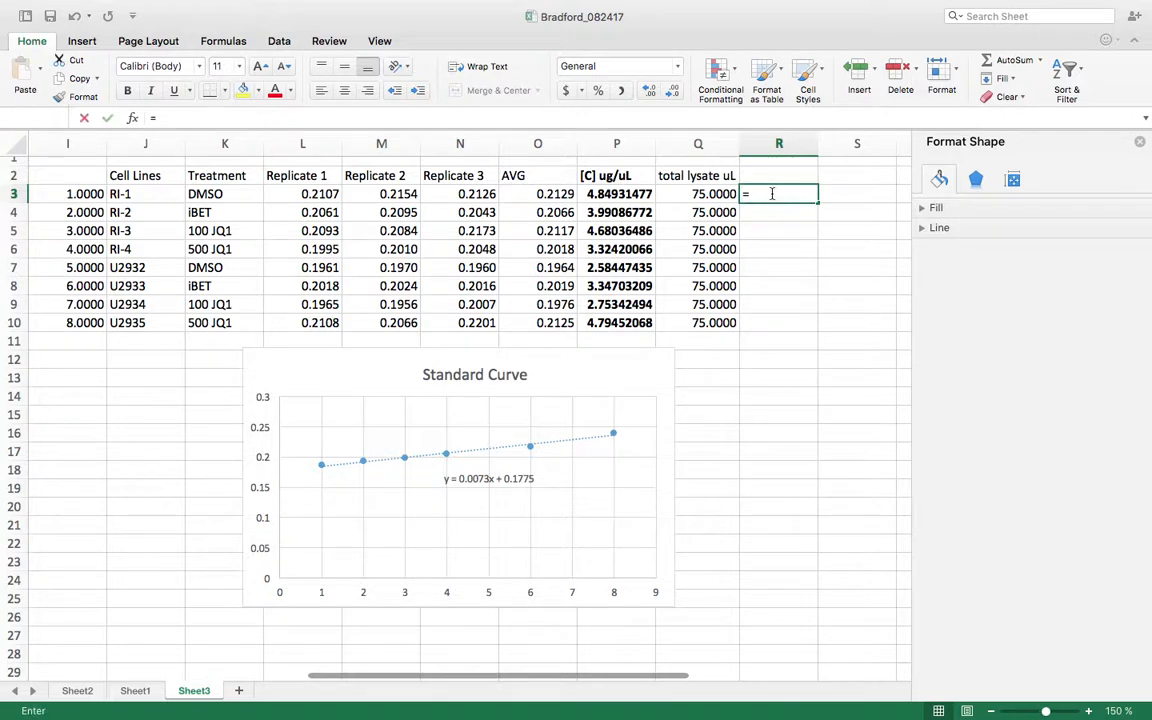
click(640, 195)
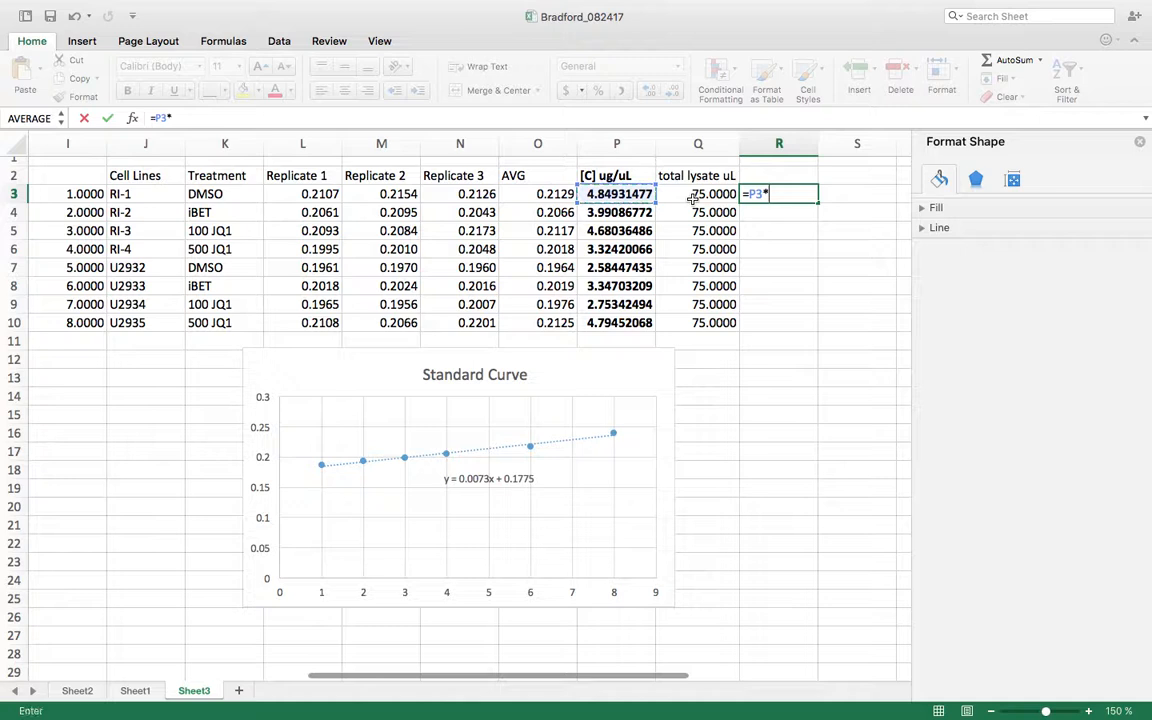
text(*)
click(692, 197)
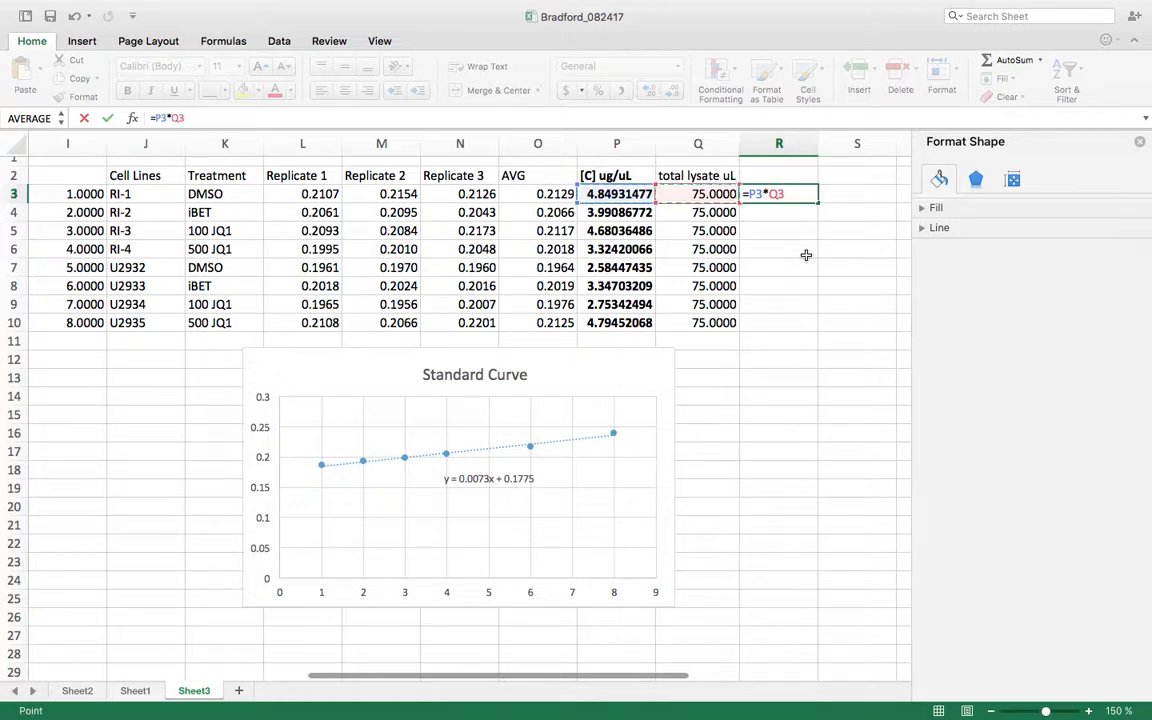
key(Return)
Enter the header "Total ug" in R2 and fill the R3 formula down to R10
click(790, 177)
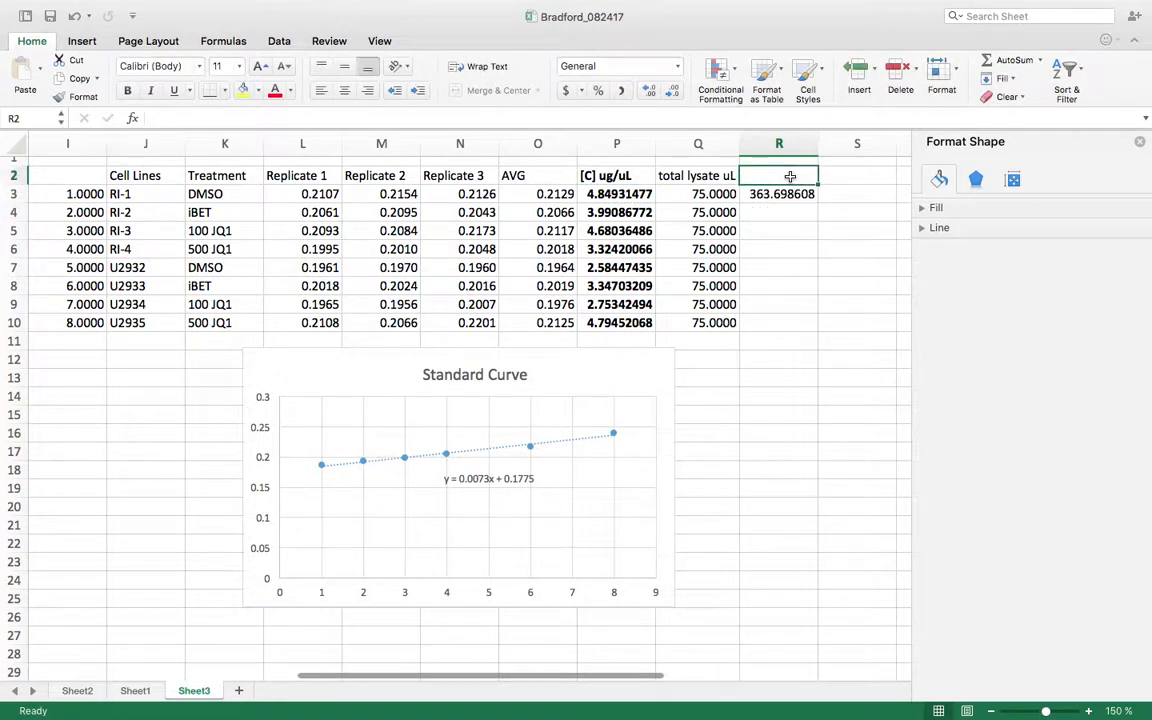
text(Total)
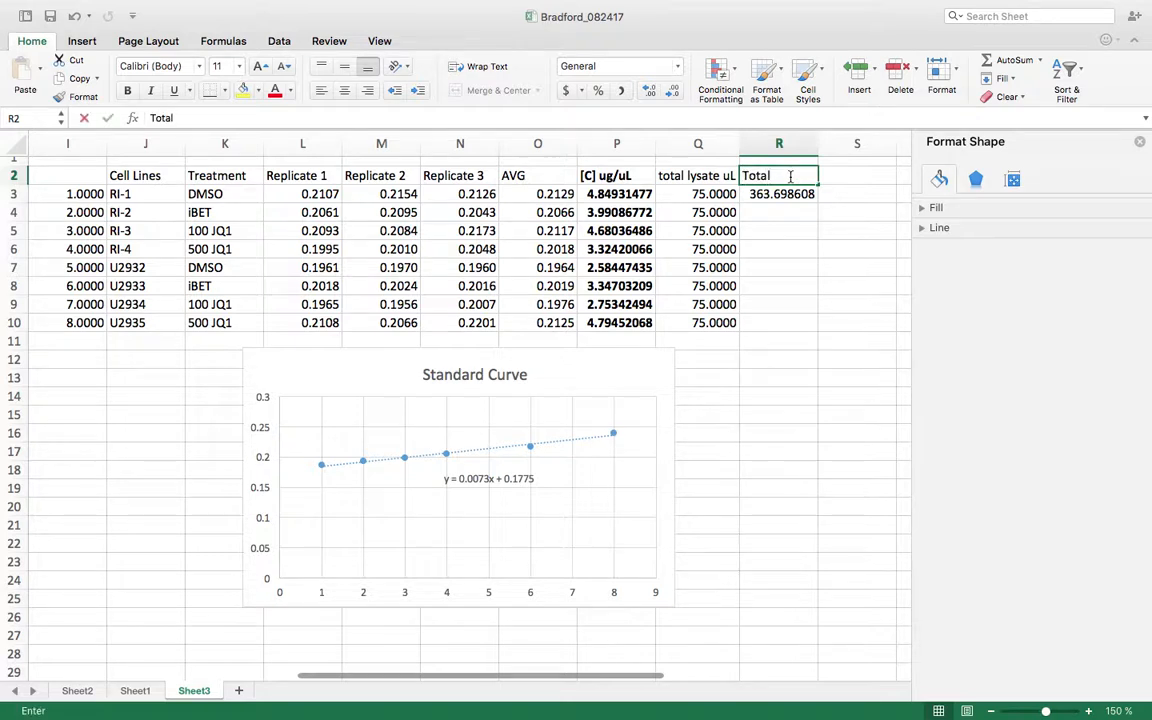
text( ug)
click(846, 195)
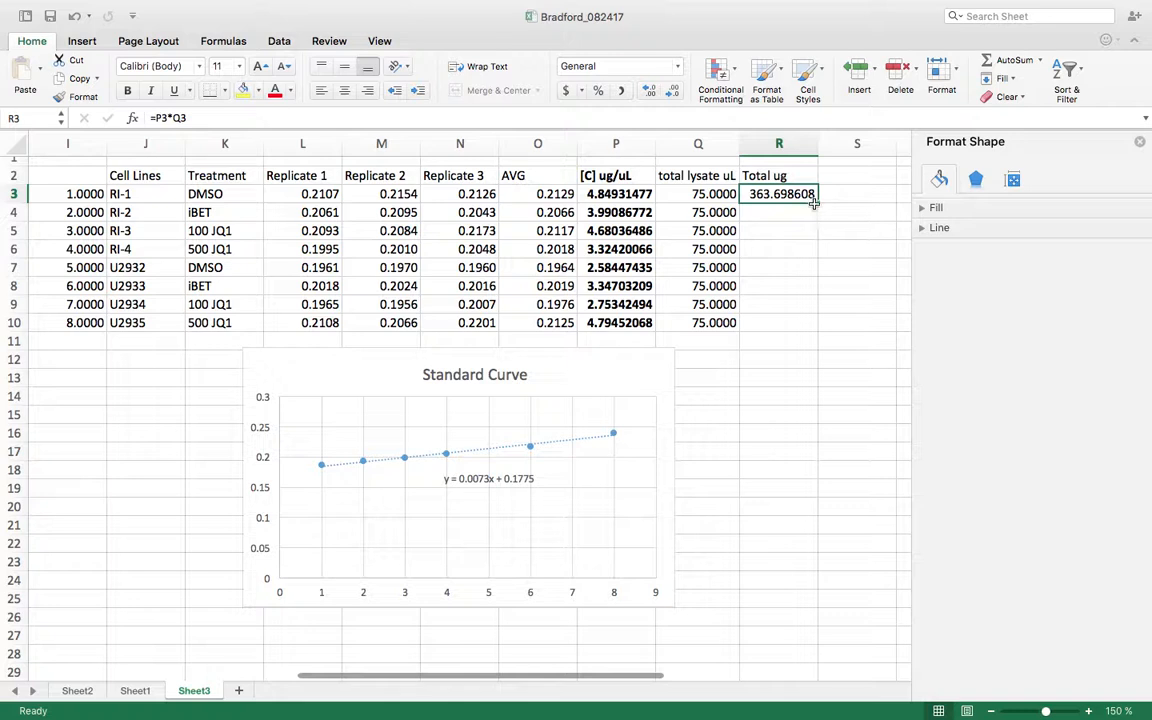
drag(817, 202, 806, 323)
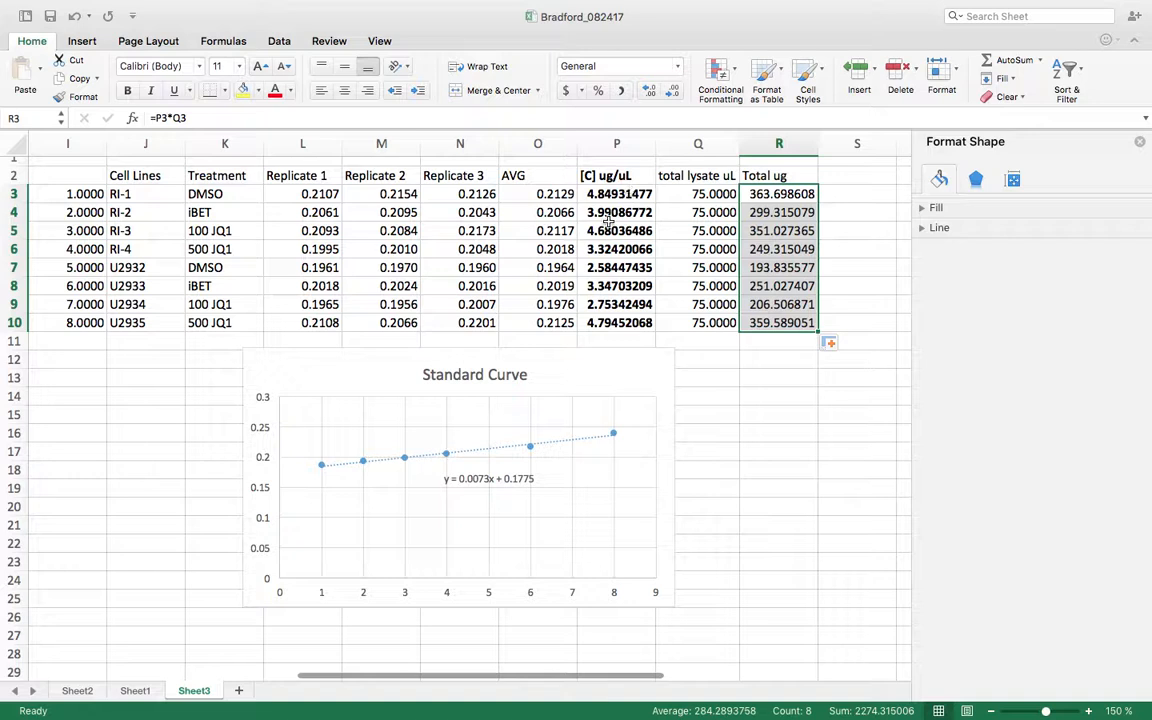
Select the concentration column P2:P10, including its header, to review the values
click(764, 348)
drag(634, 174, 626, 322)
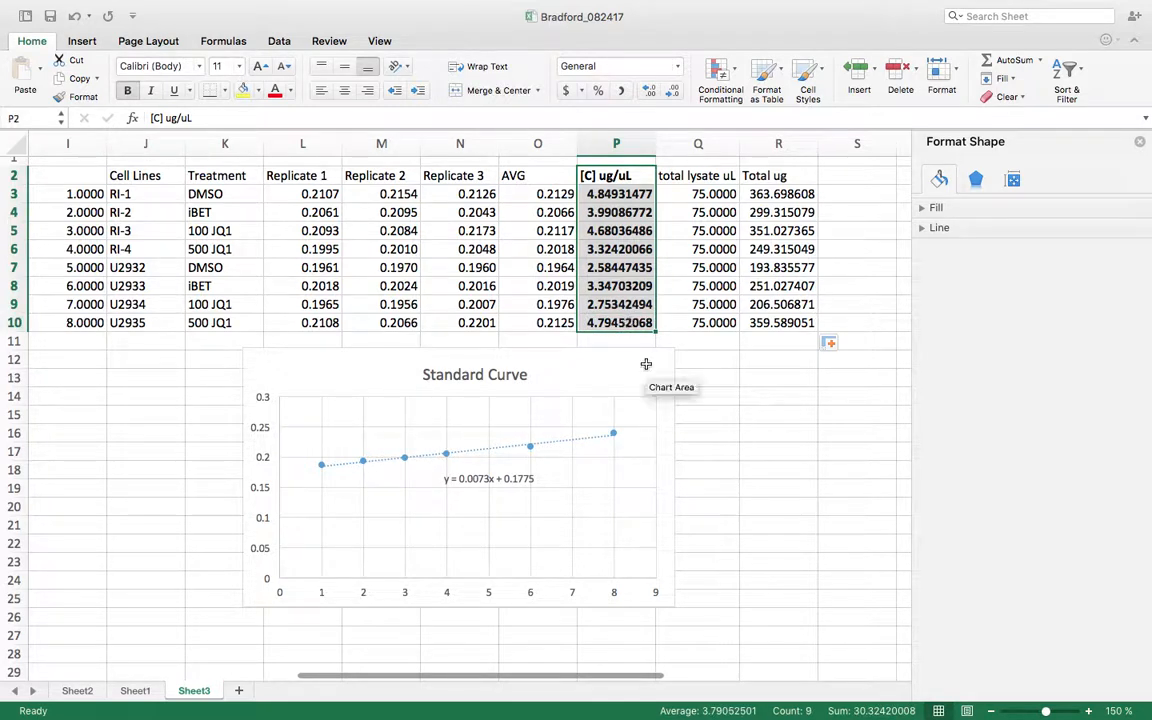